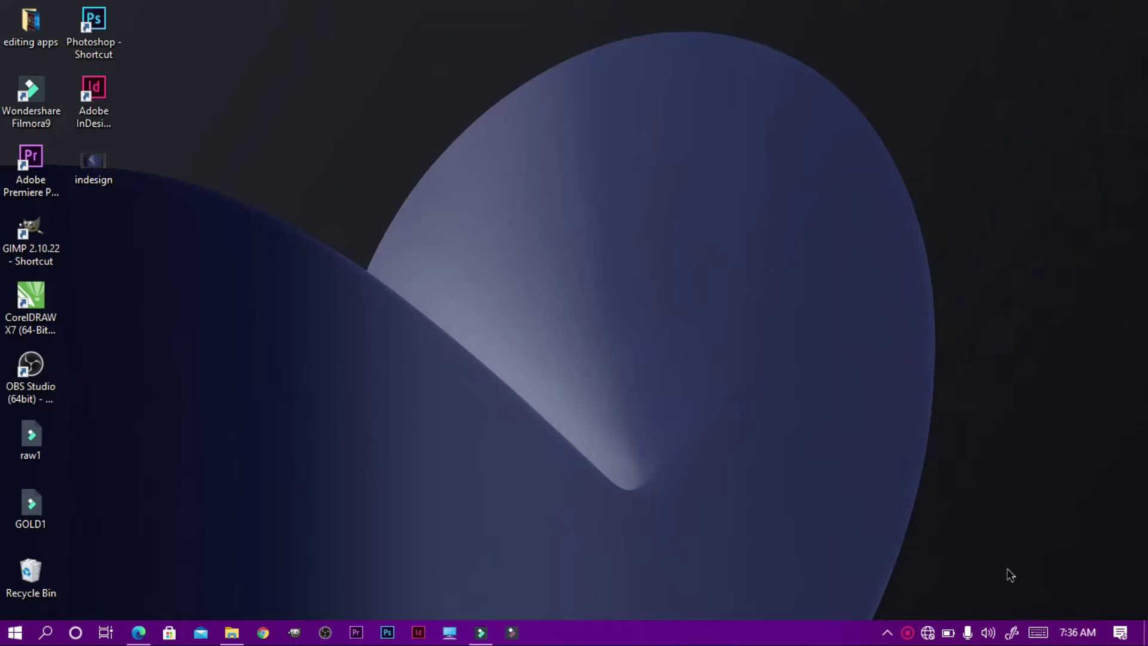
pyautogui.rightClick(907, 634)
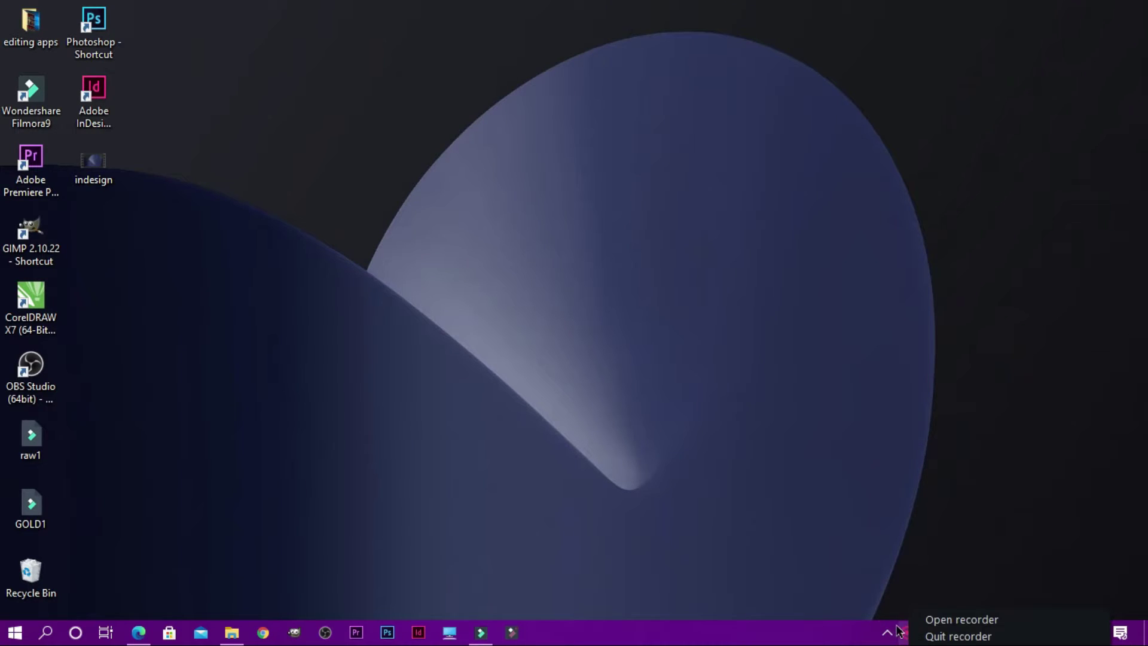
pyautogui.click(976, 624)
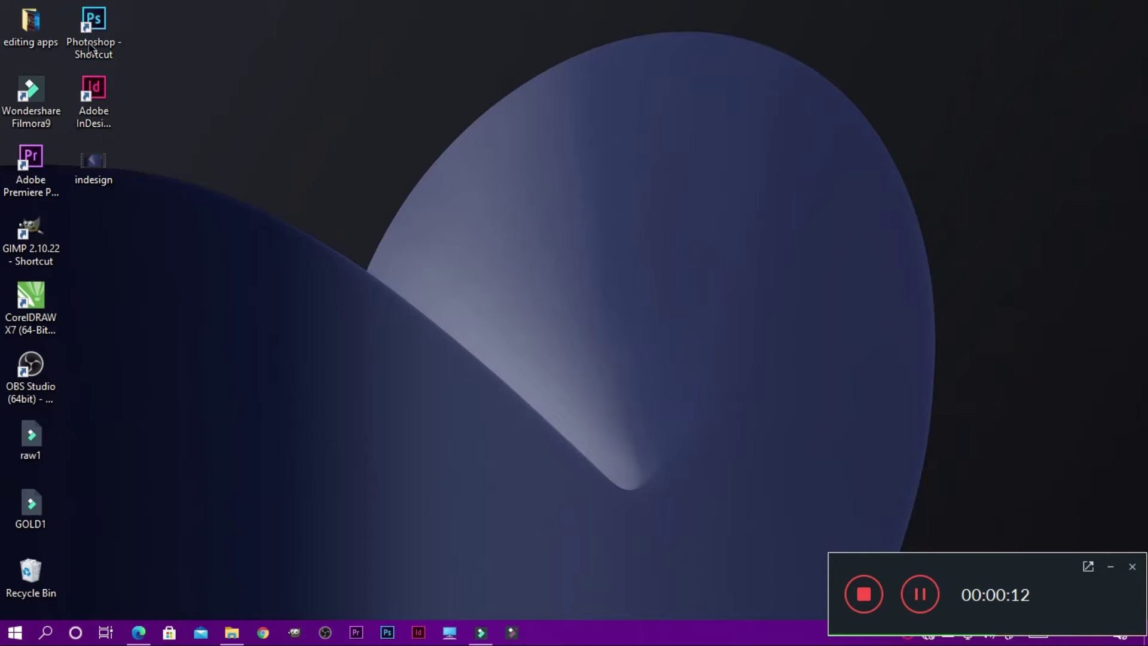
# Move the Photoshop desktop shortcut below the Adobe InDesign shortcut and launch Photoshop from it.
pyautogui.moveTo(96, 27)
pyautogui.mouseDown()
pyautogui.moveTo(342, 128)
pyautogui.moveTo(351, 225)
pyautogui.moveTo(76, 106)
pyautogui.mouseUp()
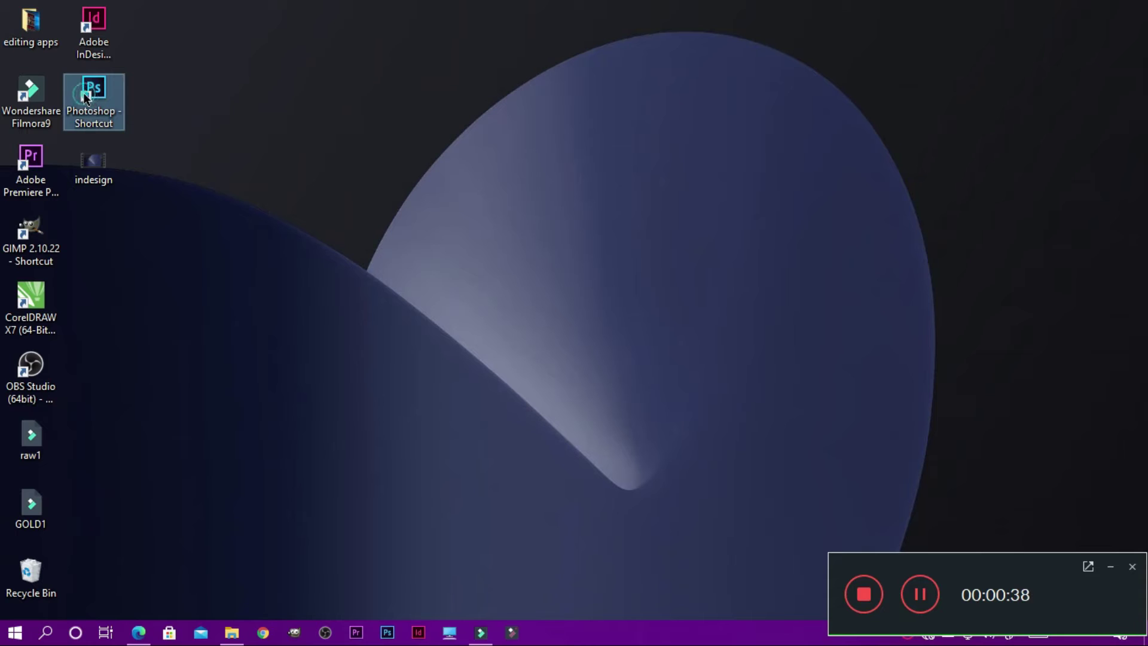
pyautogui.doubleClick(84, 92)
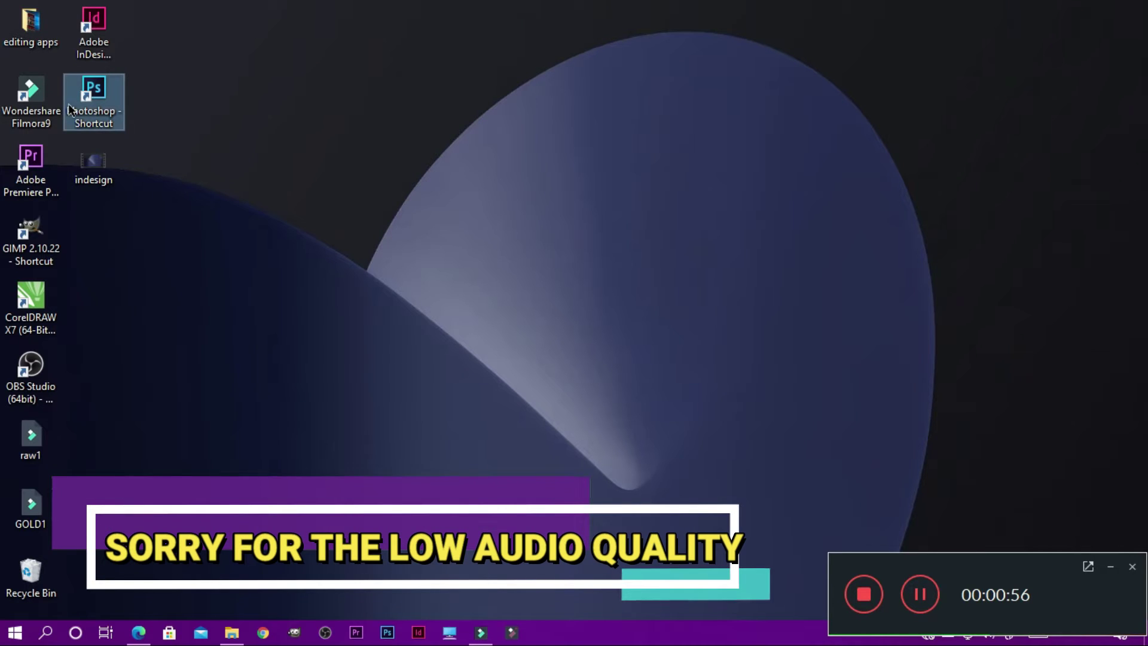
pyautogui.doubleClick(82, 111)
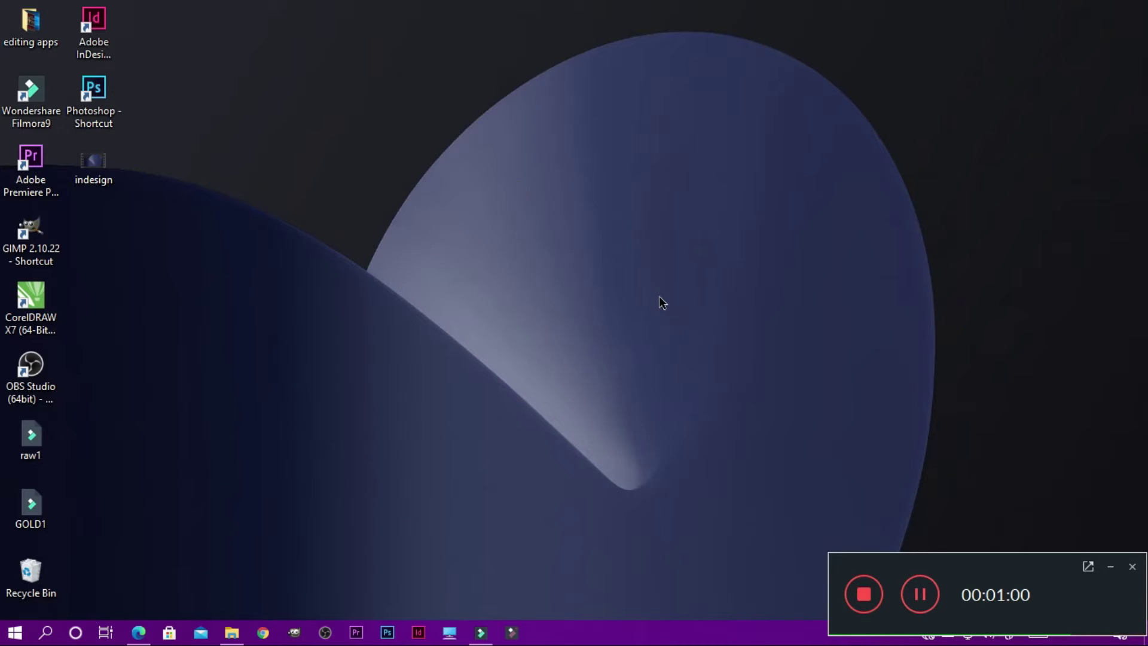
pyautogui.click(933, 598)
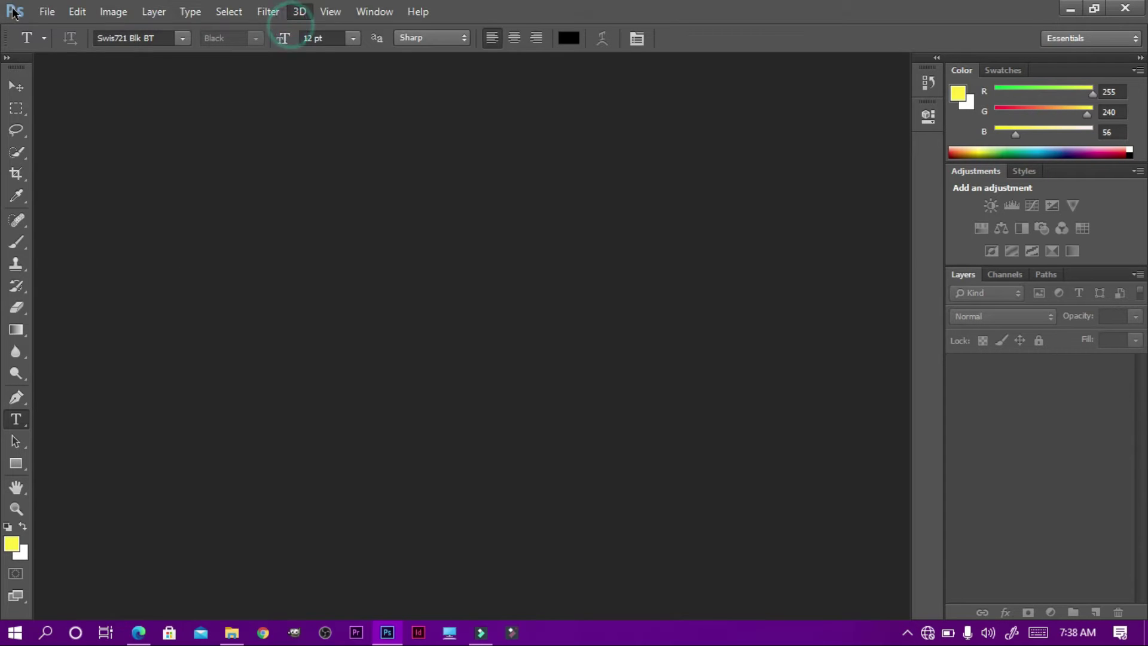
pyautogui.click(78, 11)
pyautogui.click(461, 204)
pyautogui.hotkey('alt', 'v')
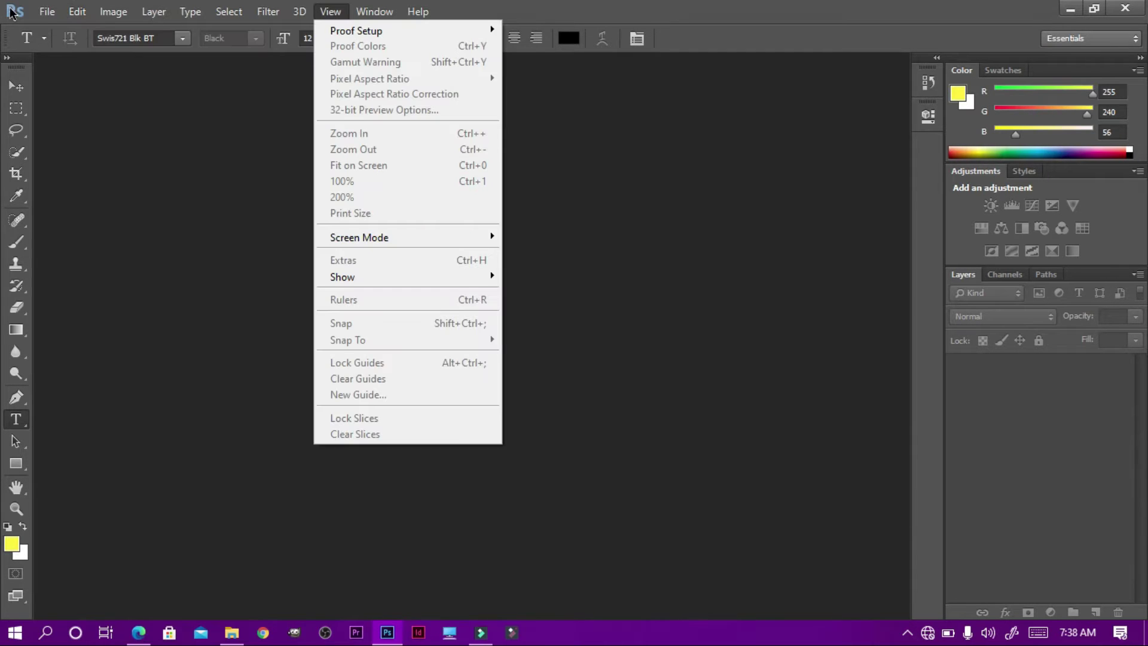
# Start a new document so that its setup options open.
pyautogui.click(48, 13)
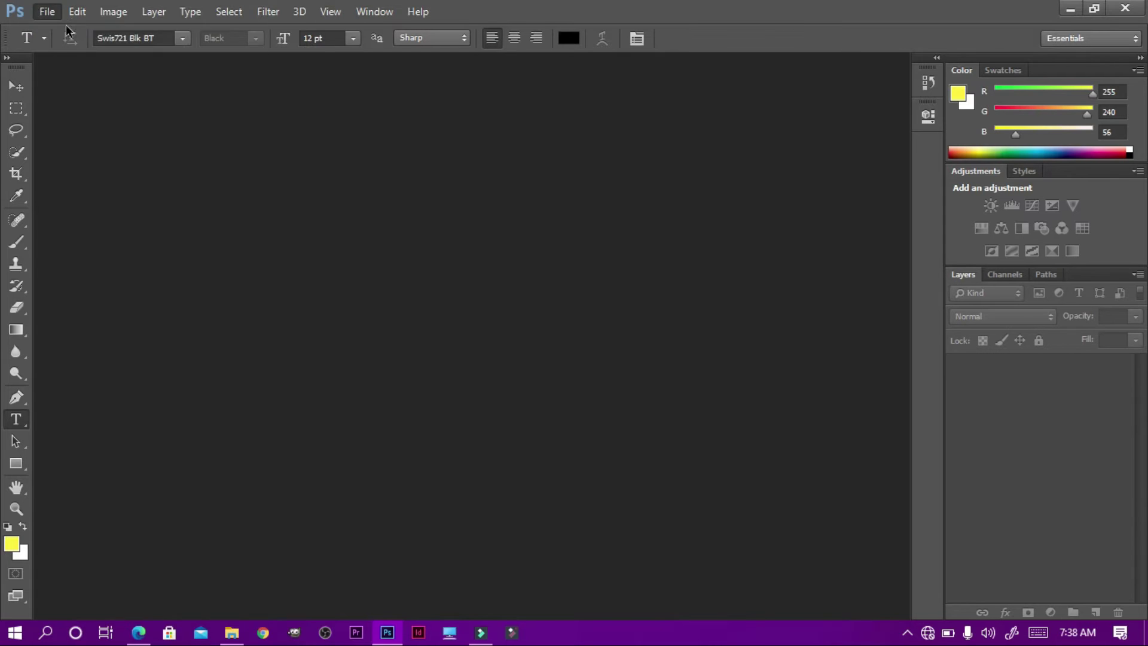
pyautogui.hotkey('alt', 'e')
pyautogui.click(49, 17)
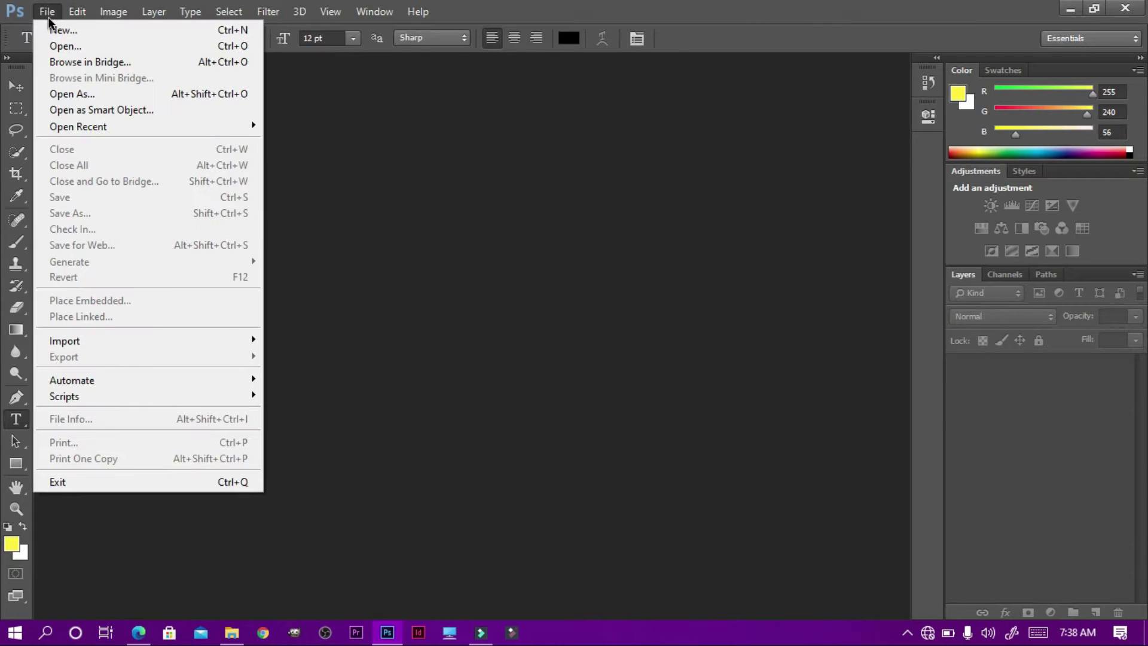
pyautogui.click(54, 34)
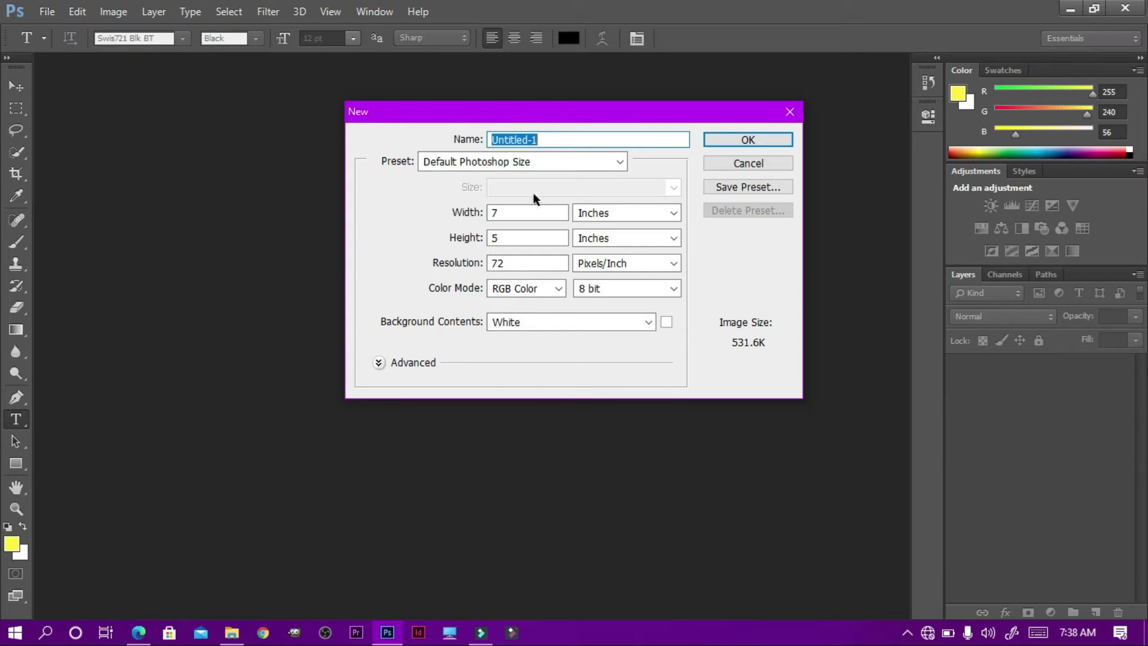
# Switch the new document's dimension units to pixels and set the width to 1280.
pyautogui.click(595, 213)
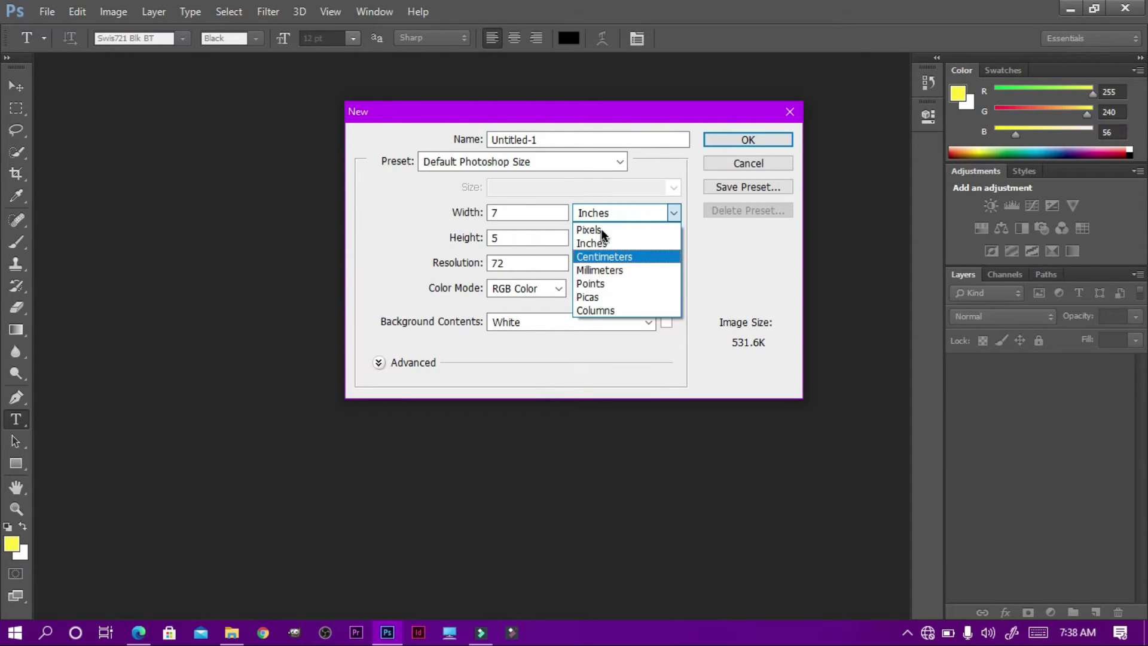
pyautogui.click(602, 230)
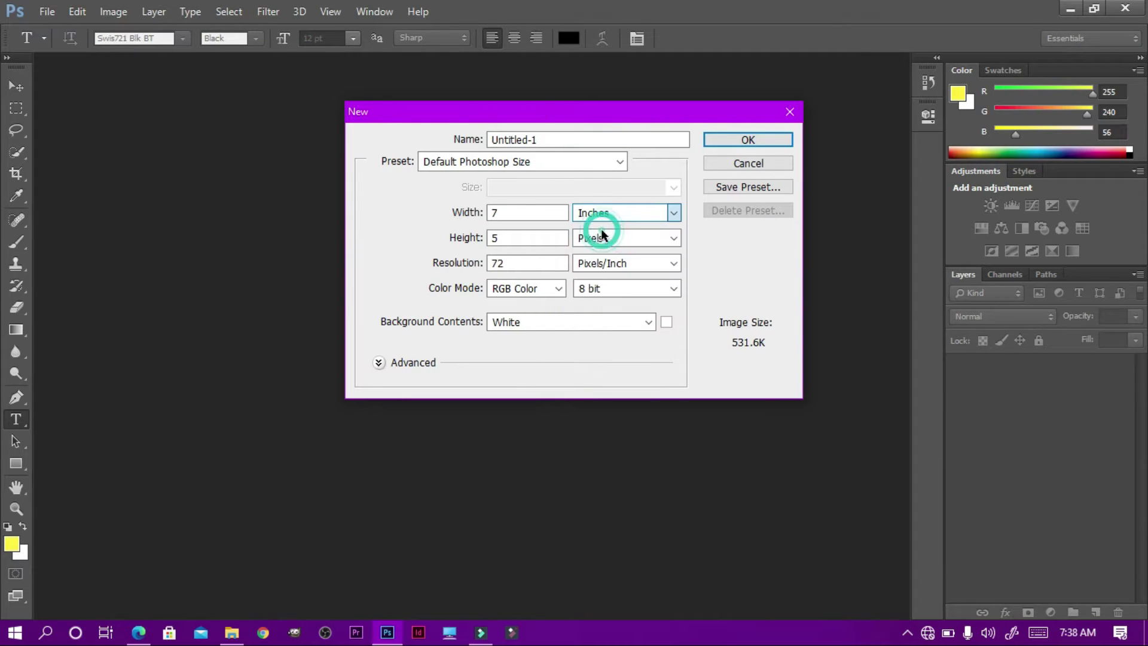
pyautogui.click(526, 213)
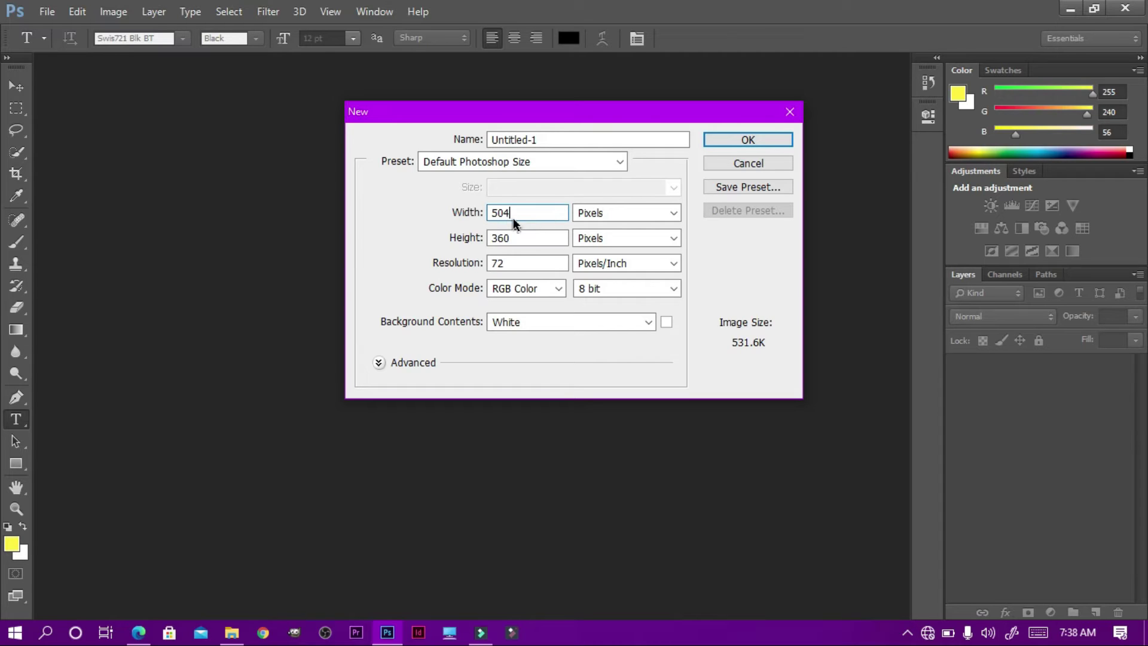
pyautogui.press('BackSpace')
pyautogui.press('BackSpace')
pyautogui.press('BackSpace')
pyautogui.write('1')
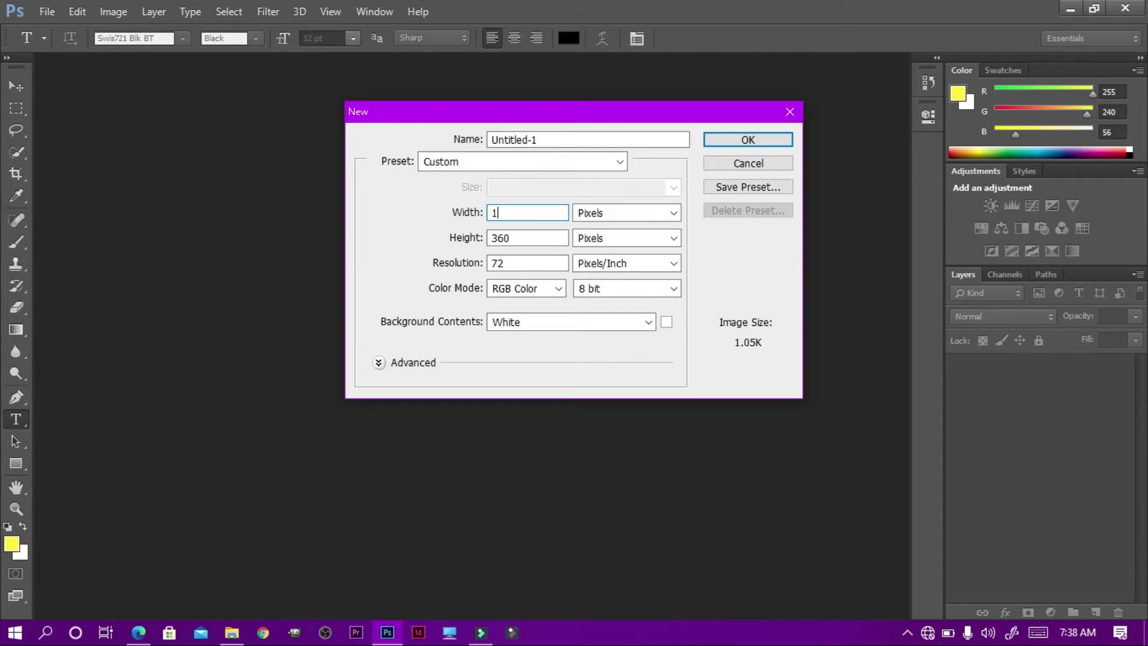
pyautogui.write('280')
# Set the new document's height to 720 pixels.
pyautogui.click(521, 238)
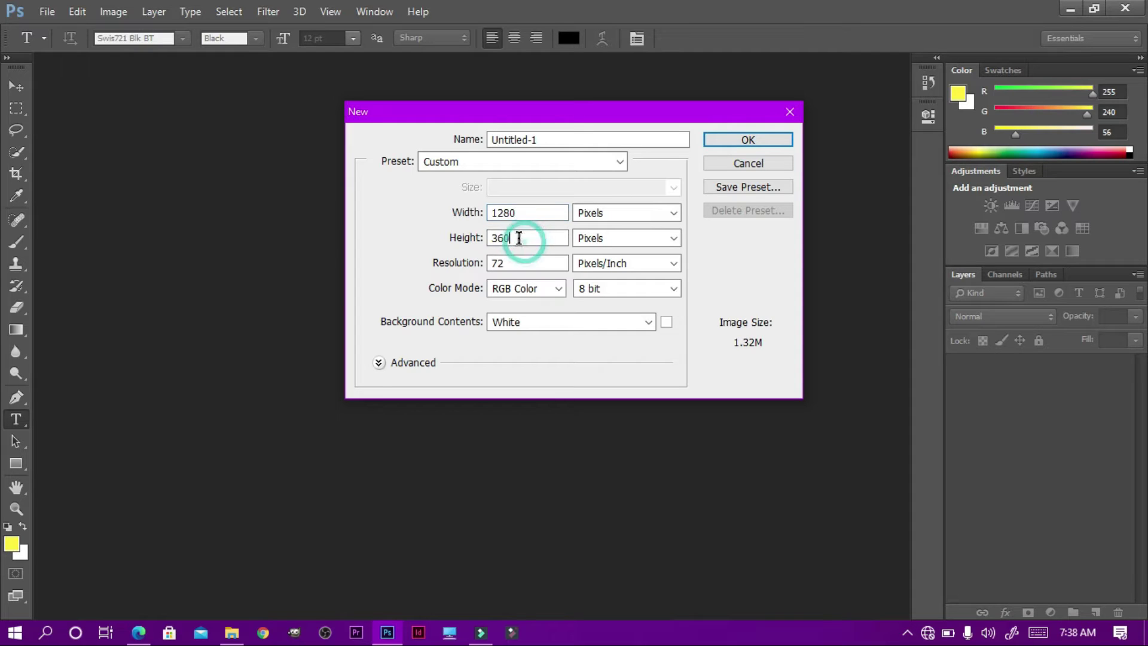
pyautogui.press('BackSpace')
pyautogui.press('BackSpace')
pyautogui.press('BackSpace')
pyautogui.write('7')
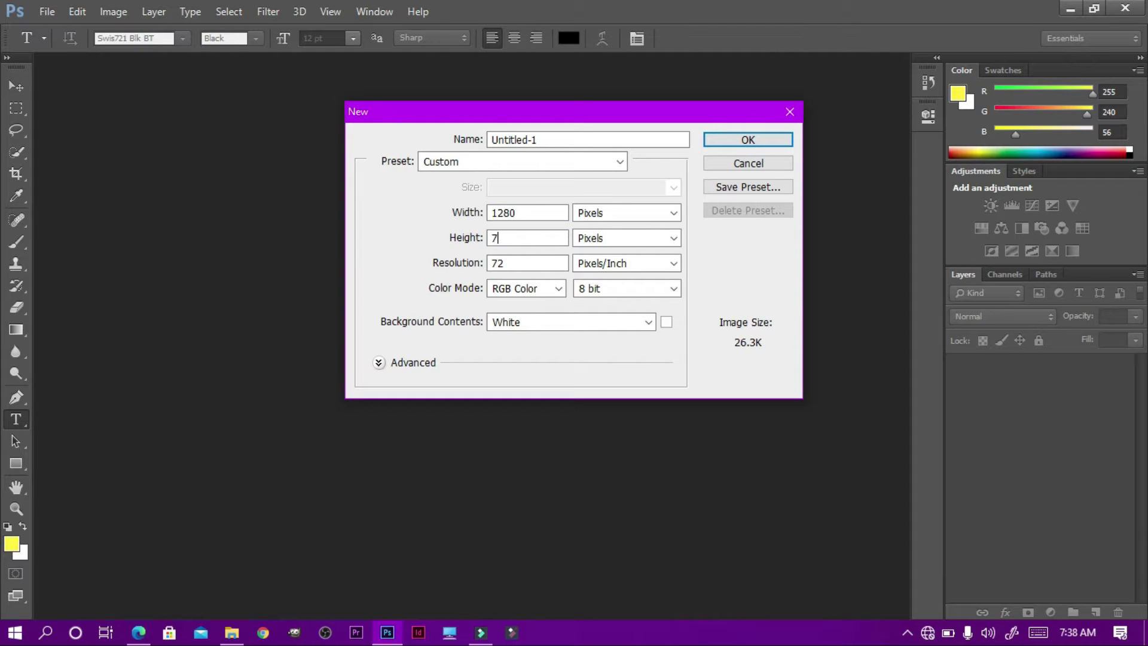
pyautogui.write('20')
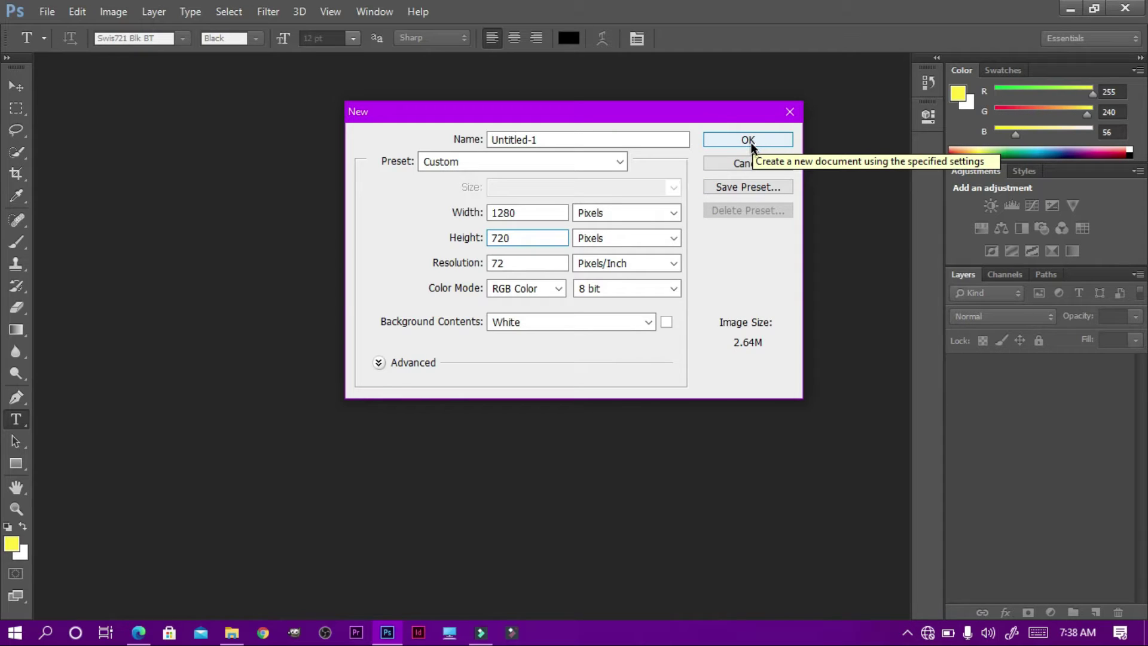
# Set the RGB colour depth to 16 bit and check the available background contents choices.
pyautogui.click(645, 290)
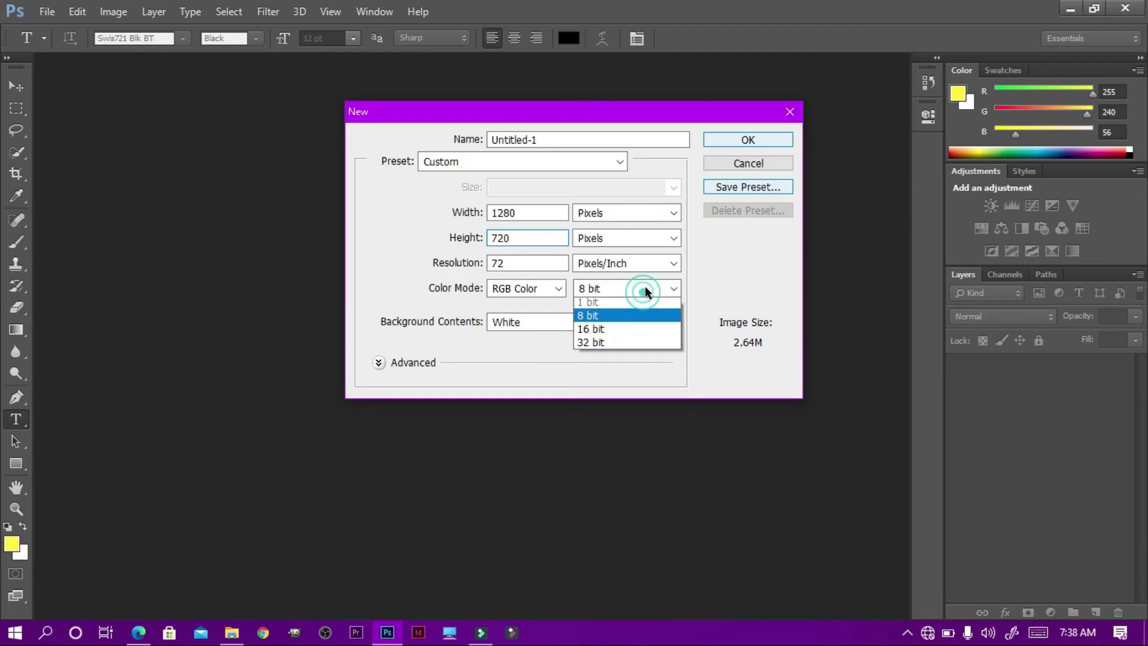
pyautogui.click(611, 329)
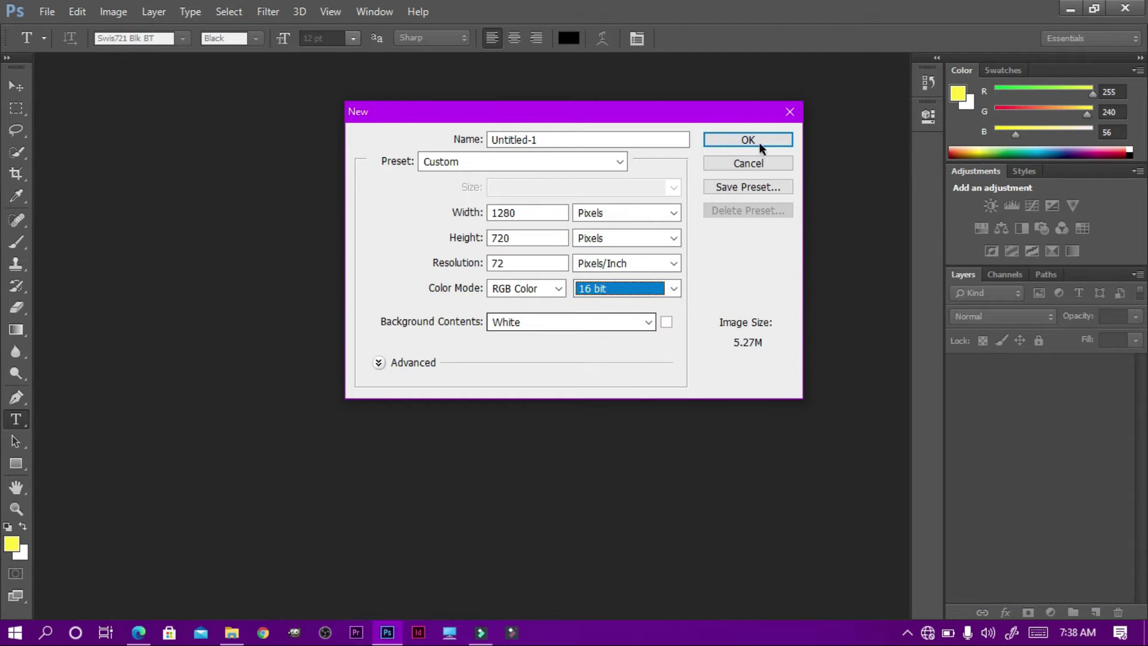
pyautogui.click(649, 323)
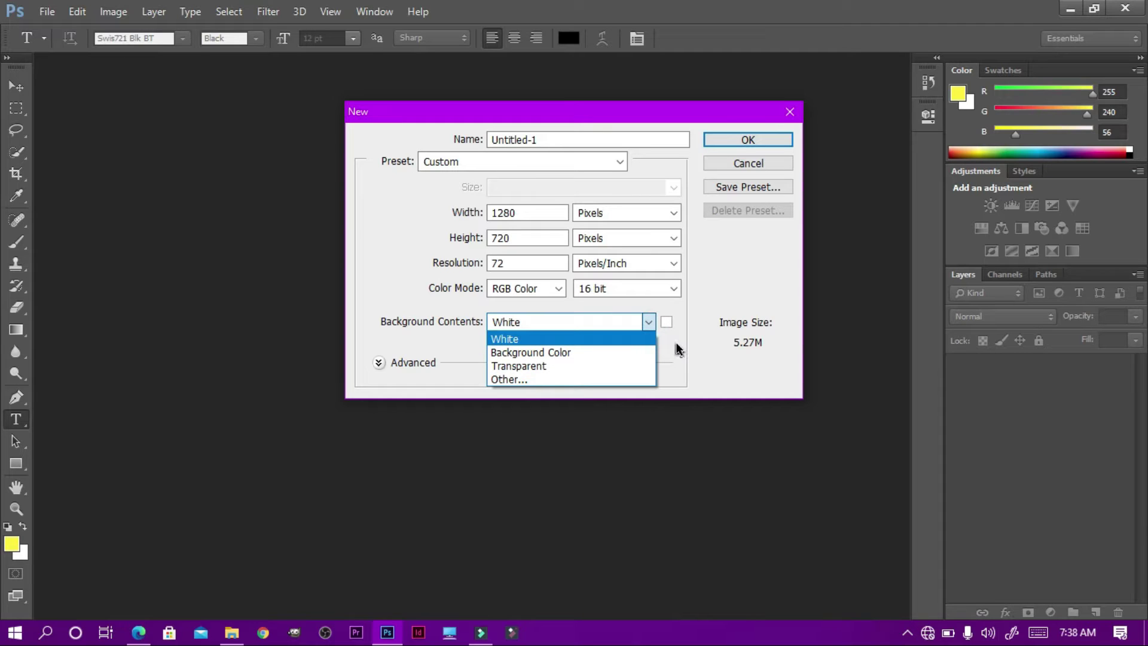
pyautogui.click(675, 342)
# Name the new document "basic tutorial".
pyautogui.click(606, 154)
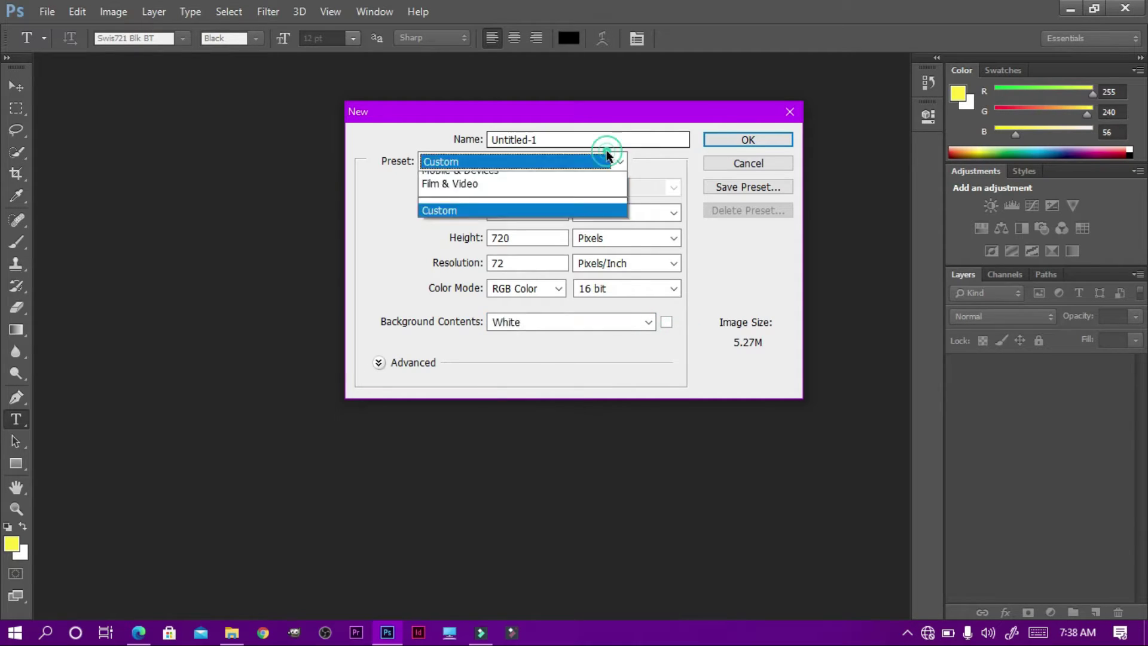
pyautogui.click(612, 138)
pyautogui.hotkey('shift', 'Tab')
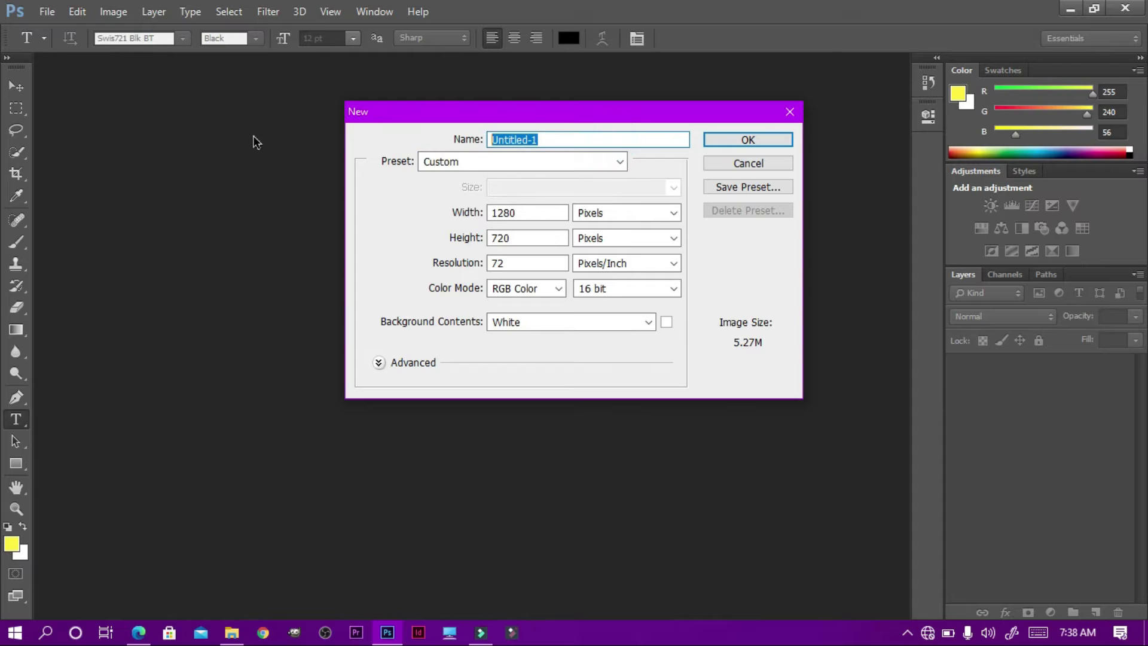
pyautogui.press('BackSpace')
# Try the Film & Video preset and the Default Photoshop Size preset for the new document.
pyautogui.click(573, 164)
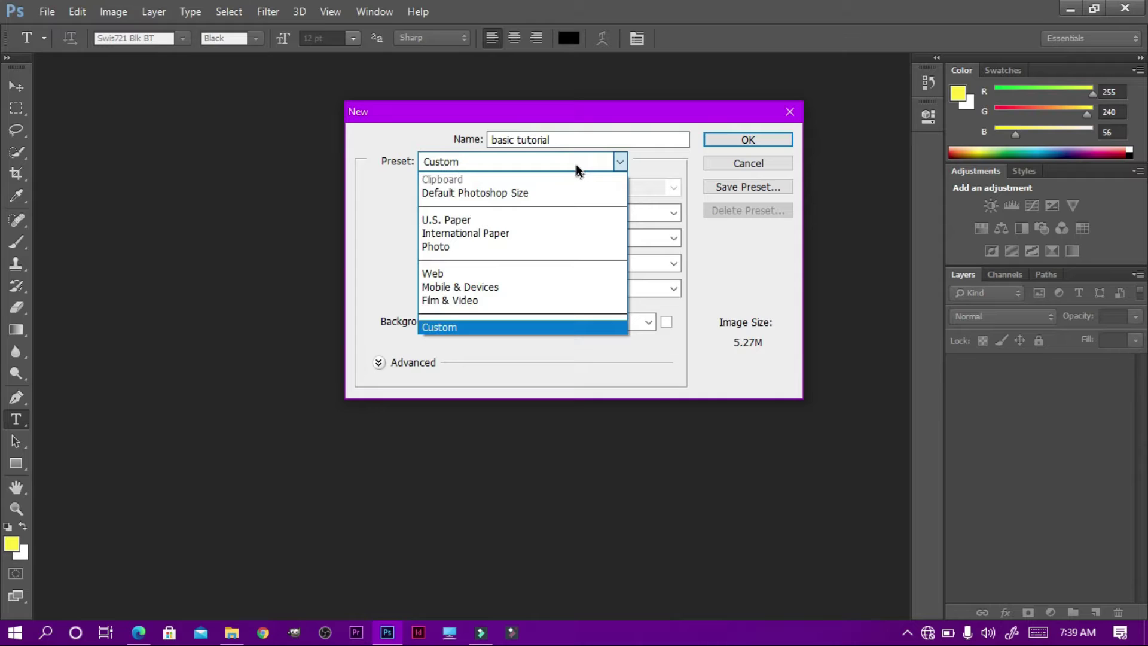
pyautogui.click(469, 302)
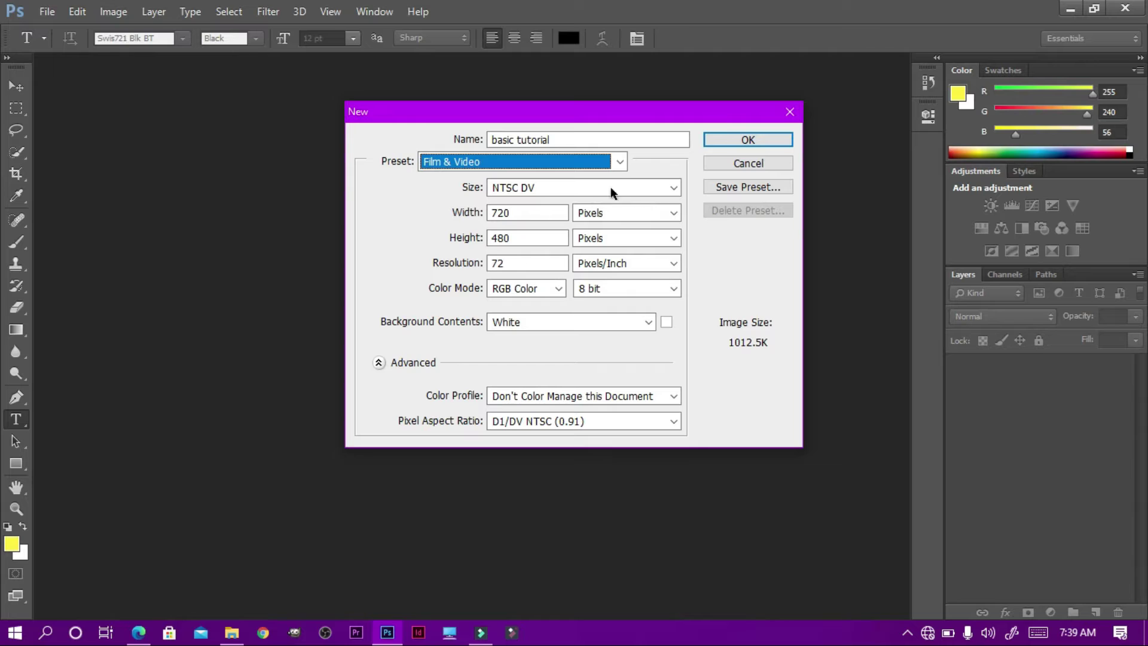
pyautogui.click(617, 162)
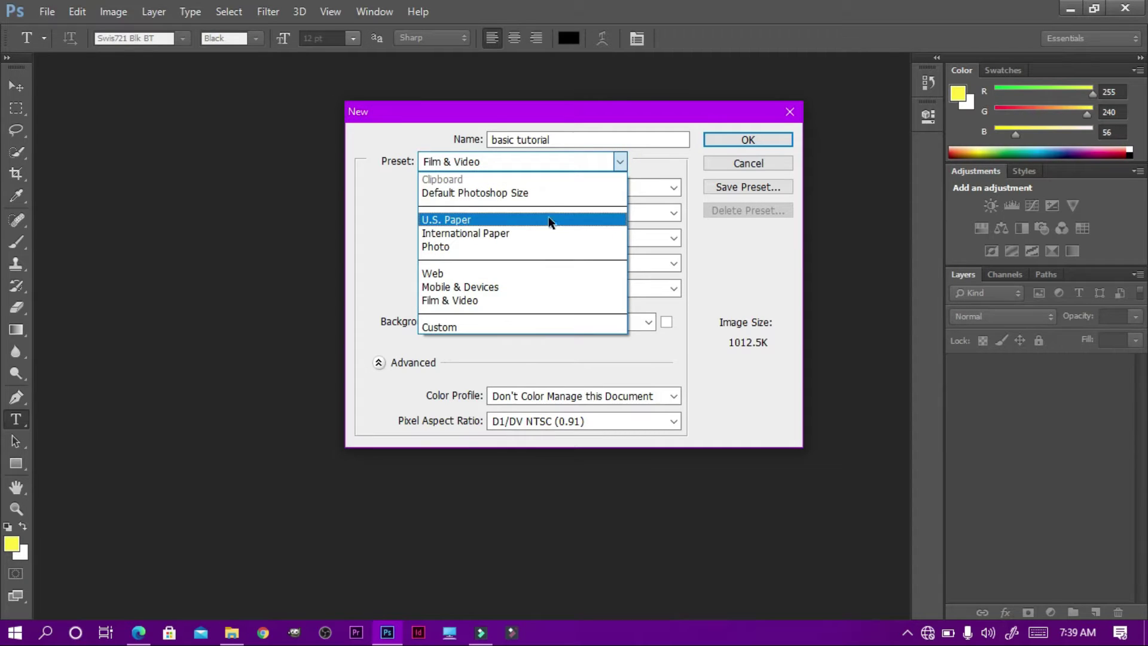
pyautogui.click(532, 188)
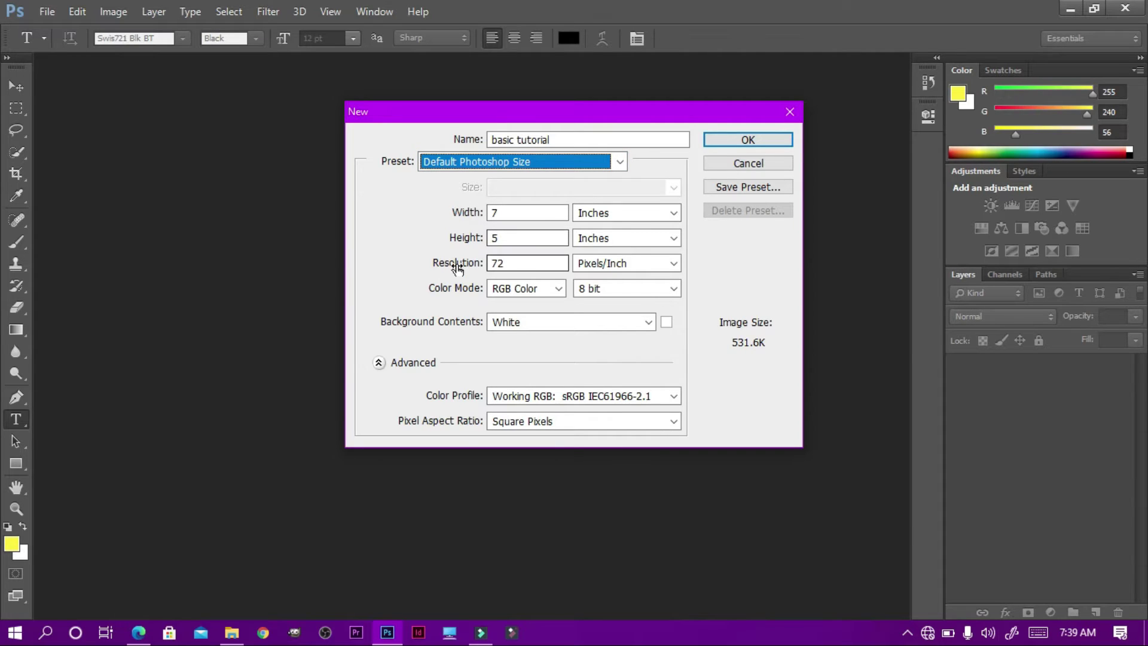
# Try the U.S. Paper and International Paper presets and look through the paper sizes offered for International Paper.
pyautogui.click(573, 162)
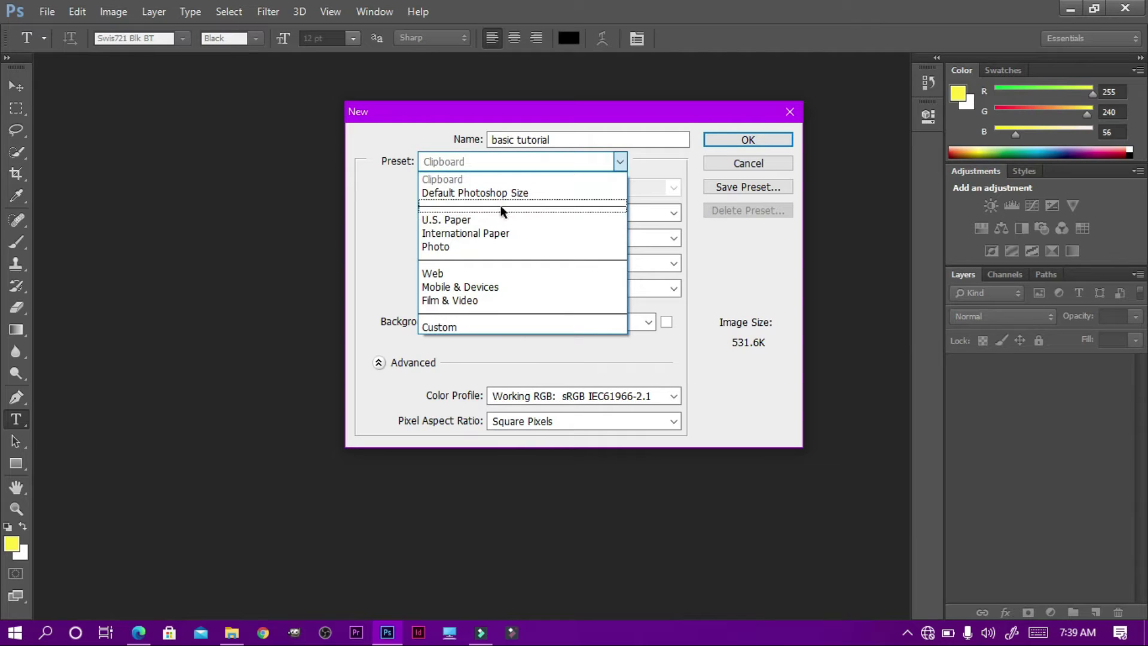
pyautogui.click(498, 216)
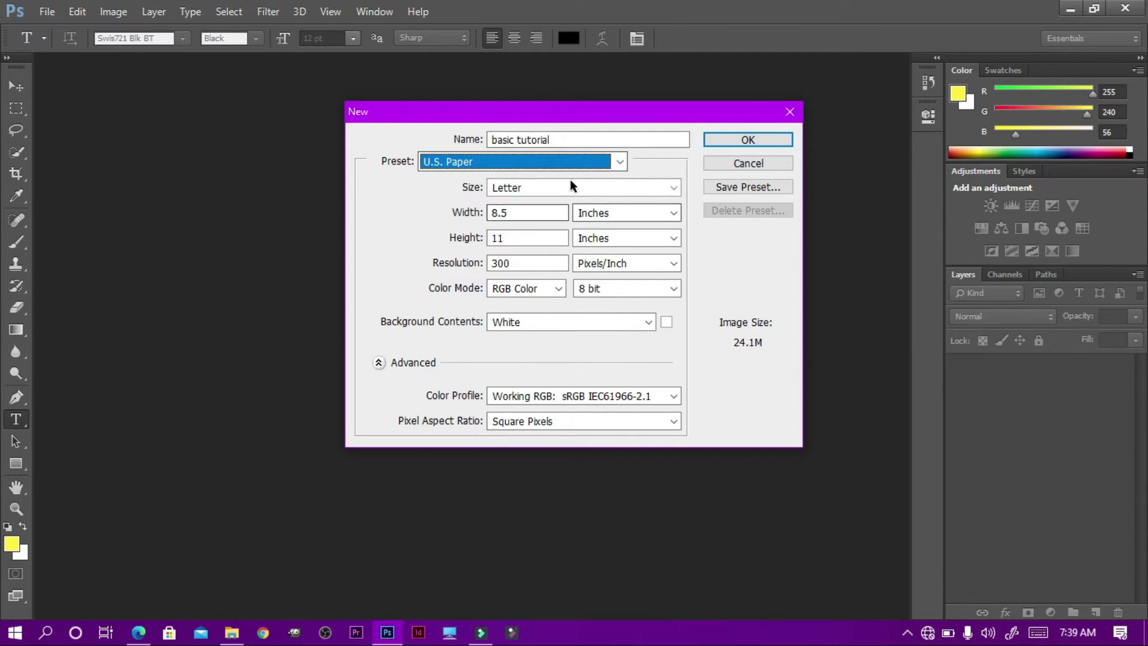
pyautogui.click(621, 161)
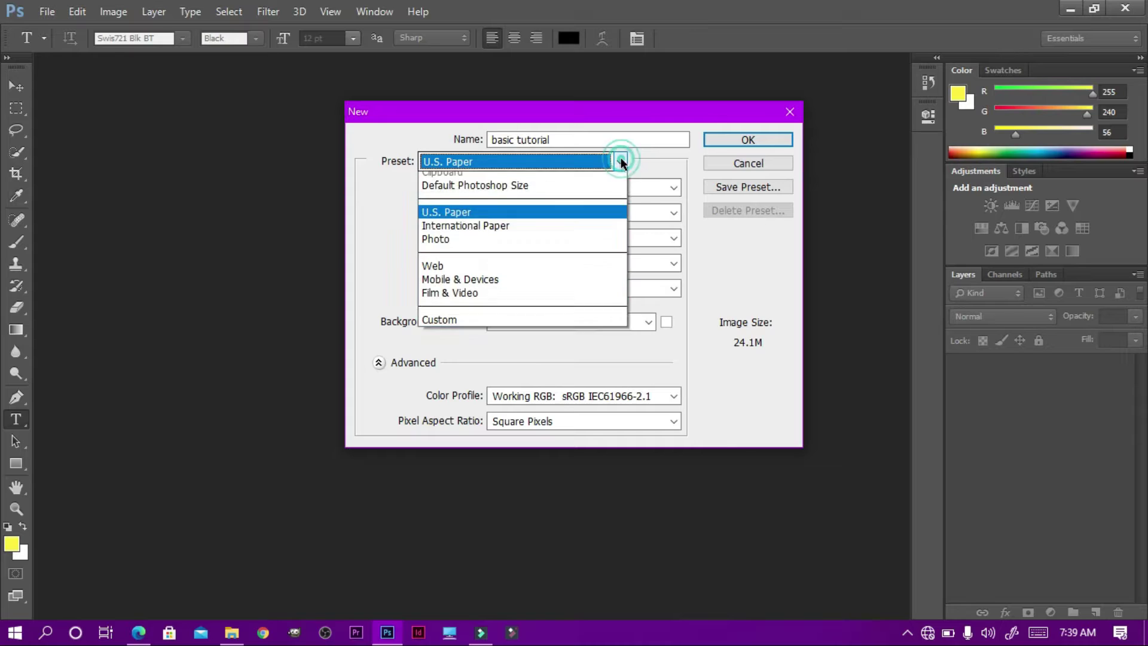
pyautogui.click(476, 231)
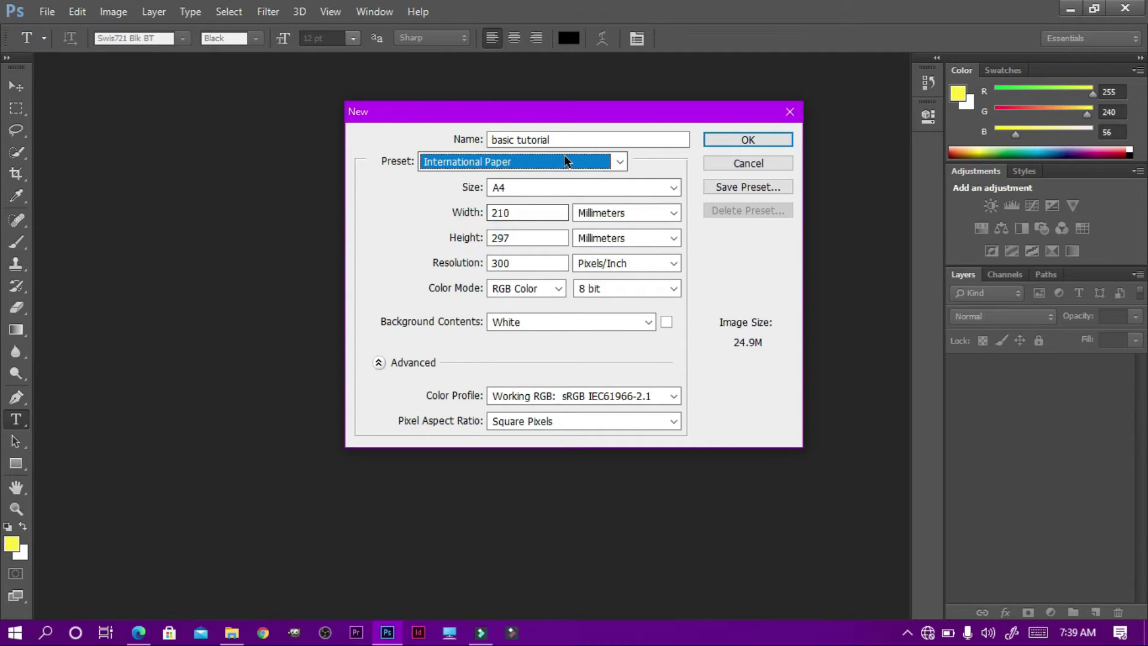
pyautogui.click(523, 188)
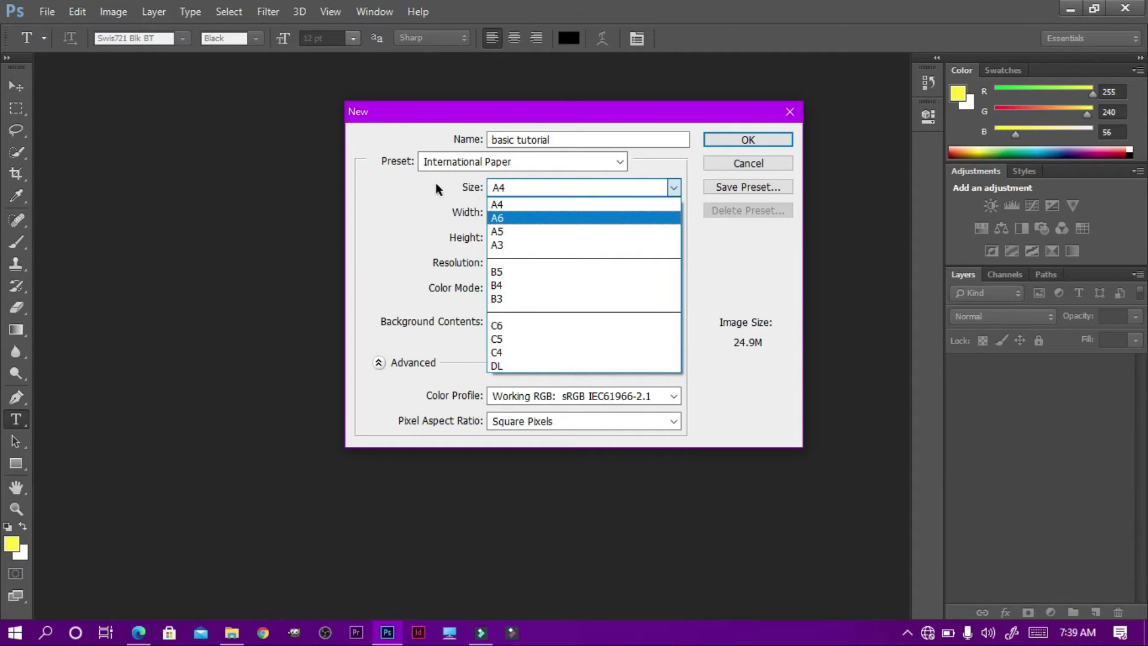
pyautogui.click(470, 161)
pyautogui.click(470, 161)
pyautogui.click(405, 240)
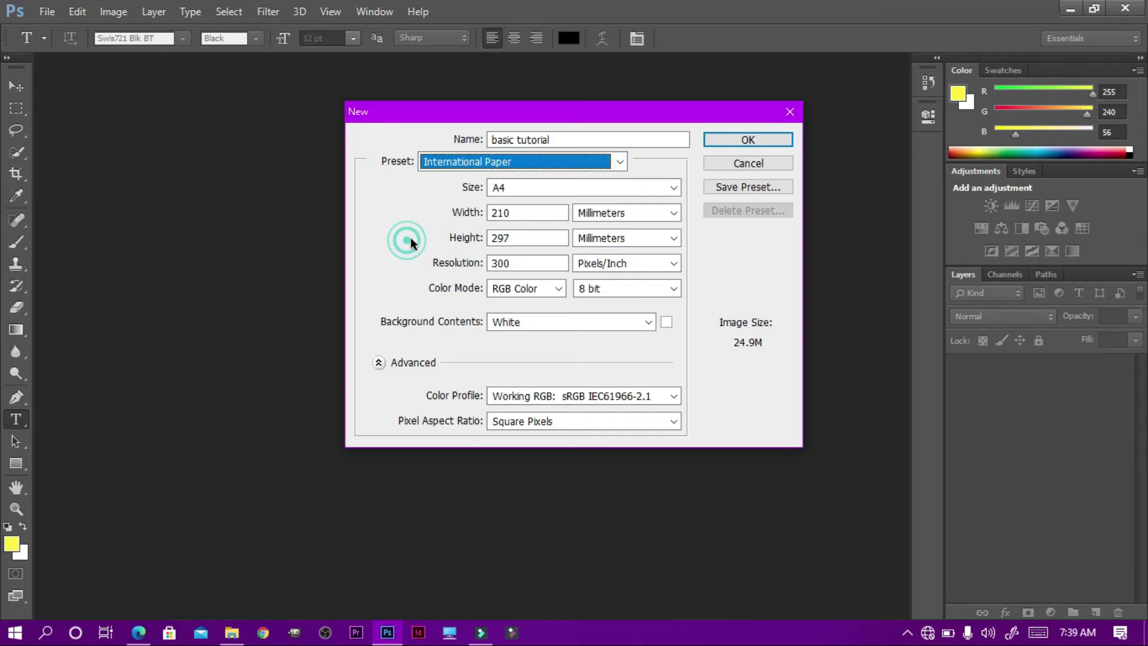
# Apply the Photo preset to the new document and change the preset to Custom, keeping the photo dimensions.
pyautogui.click(503, 160)
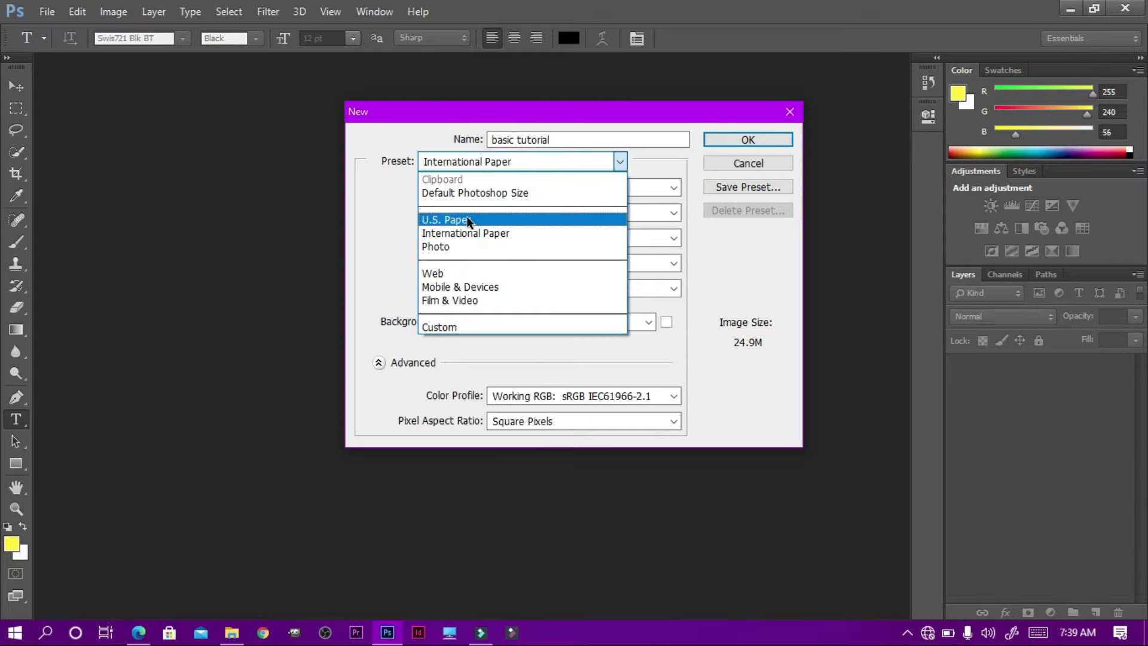
pyautogui.click(467, 245)
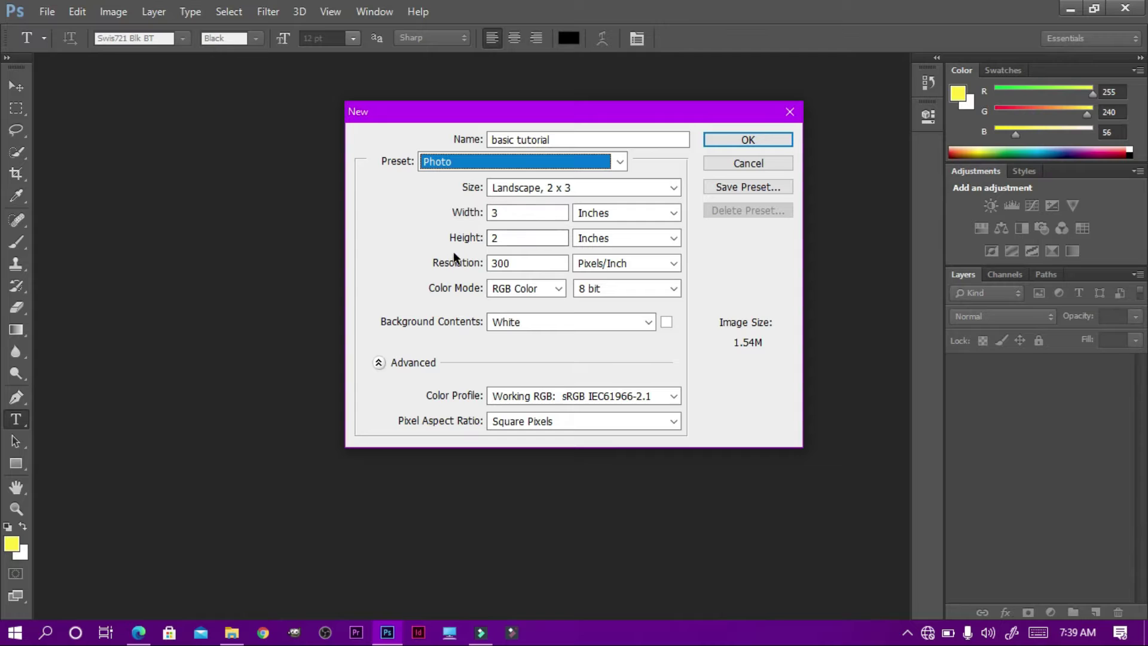
pyautogui.click(478, 161)
pyautogui.click(464, 321)
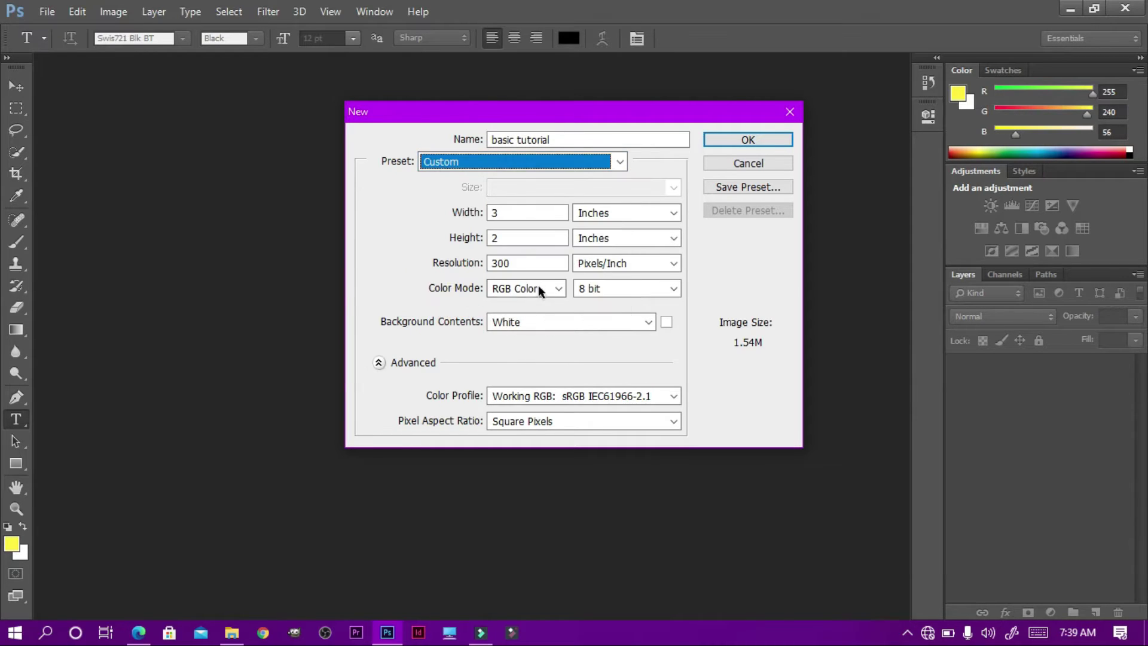
# Switch the new document's measurement units to pixels and set the width to 1280.
pyautogui.click(585, 216)
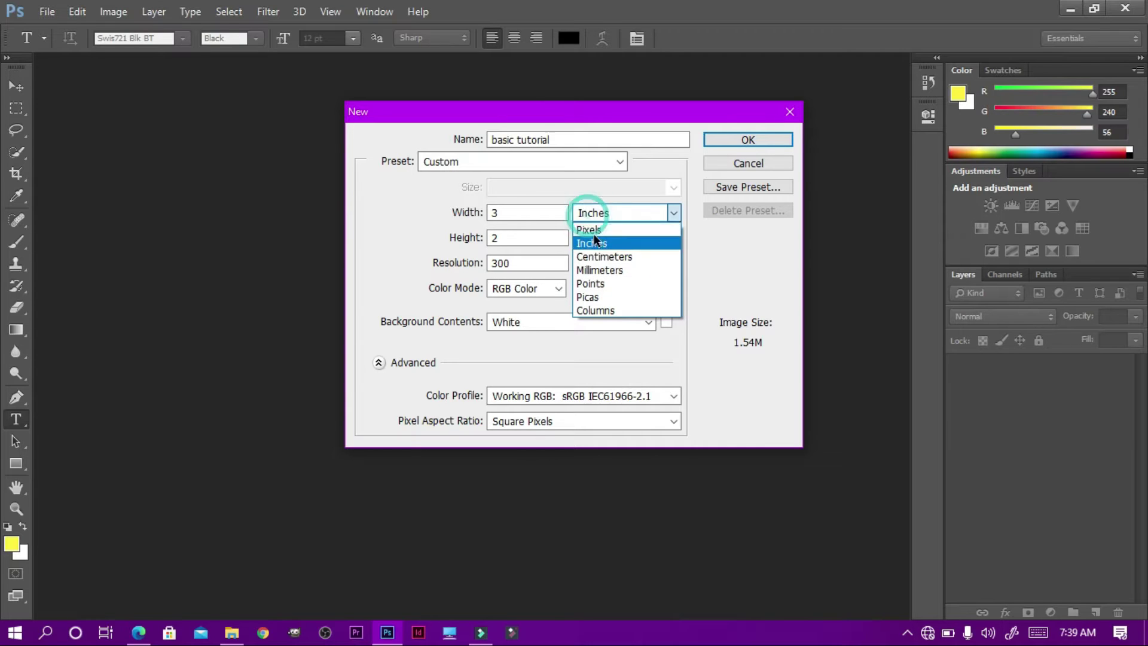
pyautogui.click(604, 227)
pyautogui.click(534, 215)
pyautogui.moveTo(520, 212); pyautogui.dragTo(364, 181)
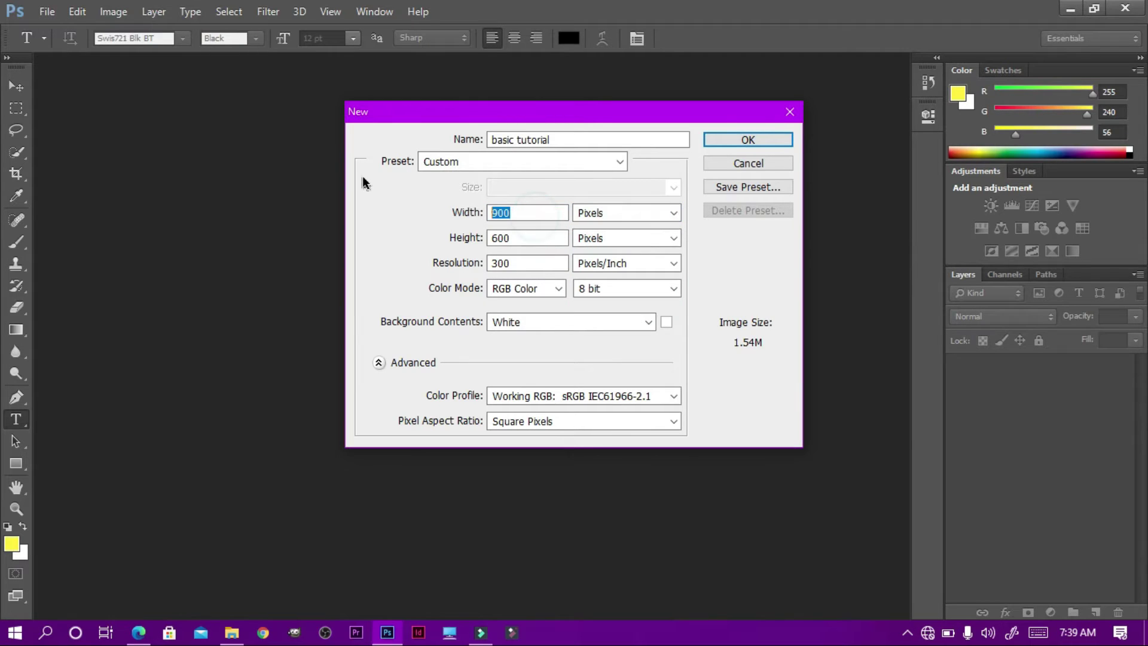
pyautogui.press('BackSpace')
pyautogui.write('12')
pyautogui.write('7')
pyautogui.press('BackSpace')
pyautogui.write('80')
# Set the new document's height to 720 pixels.
pyautogui.click(515, 238)
pyautogui.press('BackSpace')
pyautogui.press('BackSpace')
pyautogui.press('BackSpace')
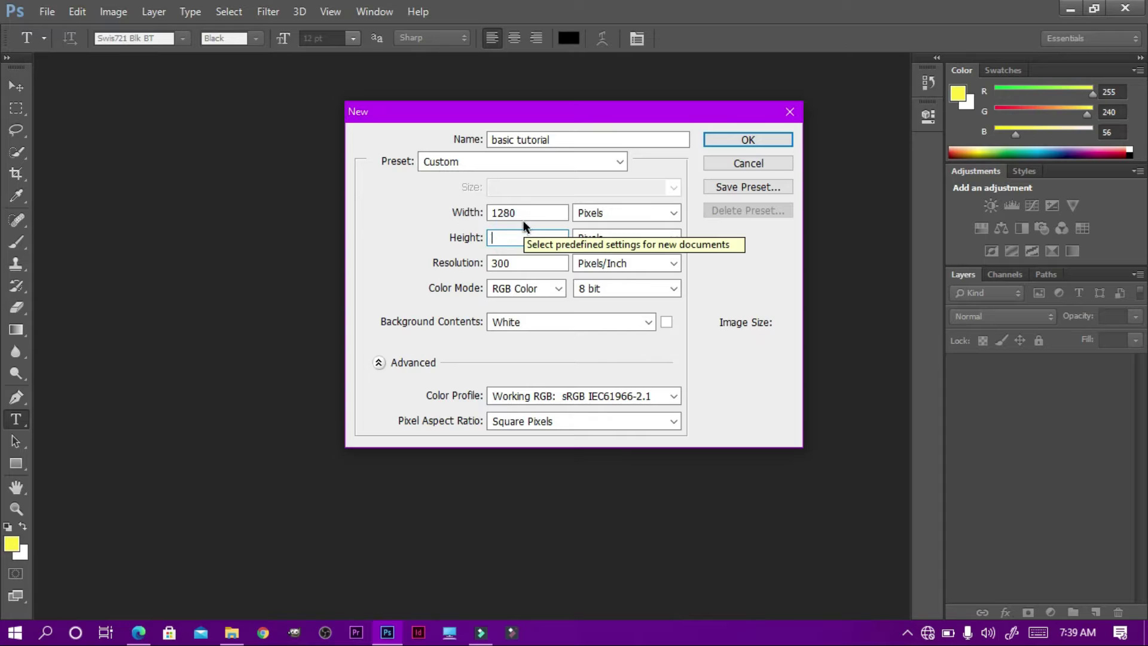
pyautogui.write('720')
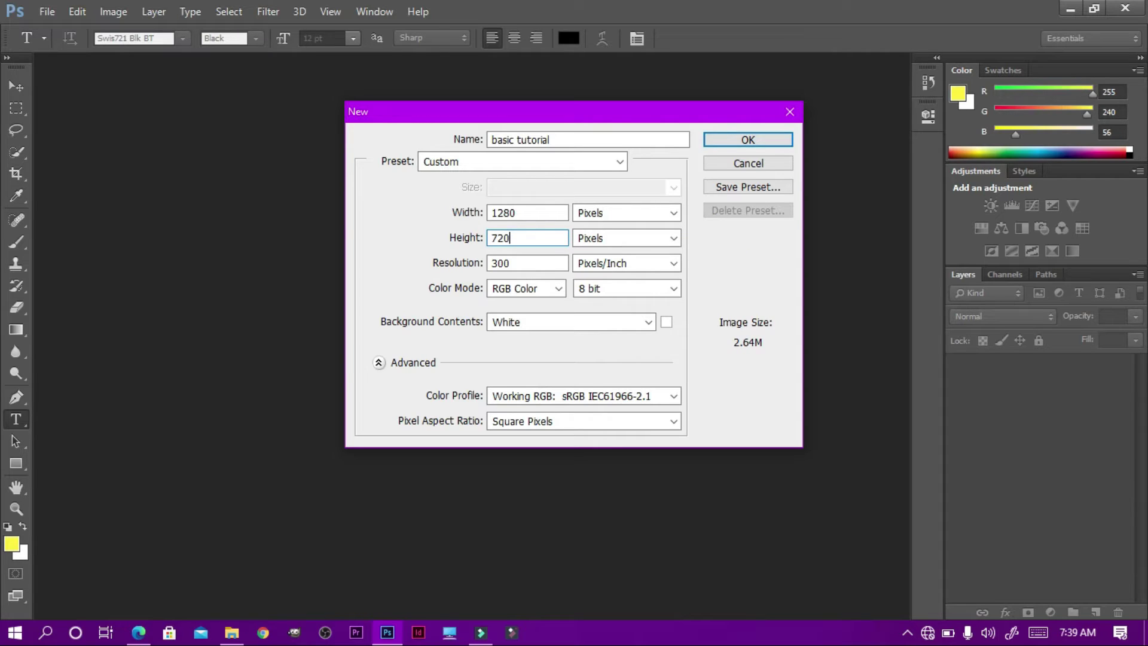
# Set the color depth to 16 bit, create the document and dismiss the 3D features notice.
pyautogui.click(626, 293)
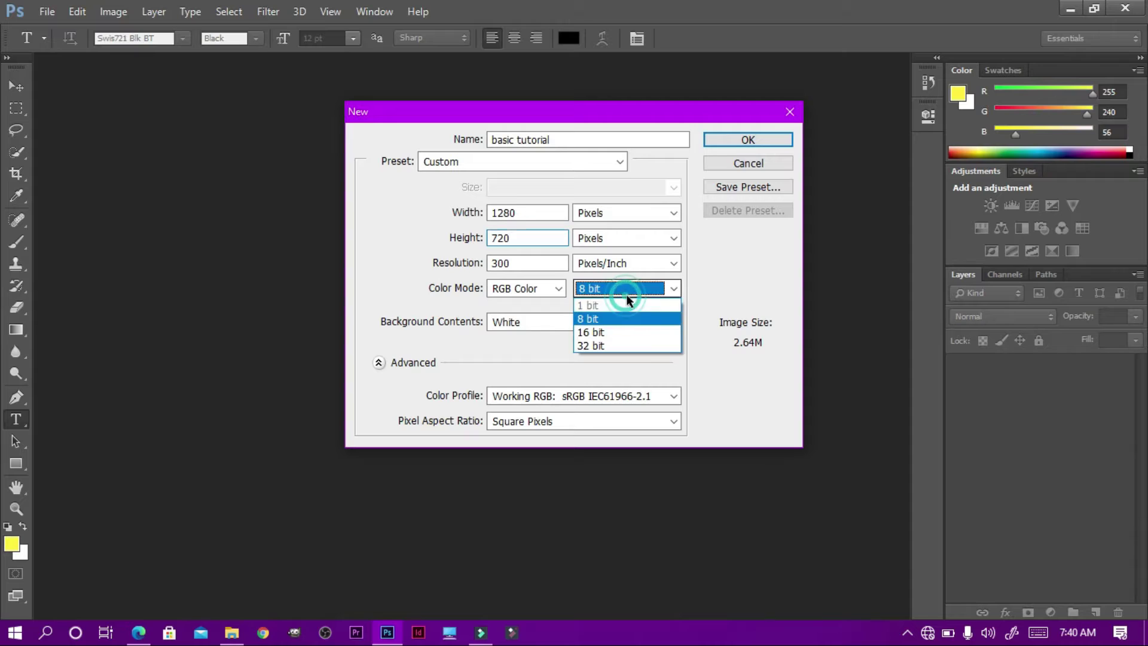
pyautogui.click(626, 333)
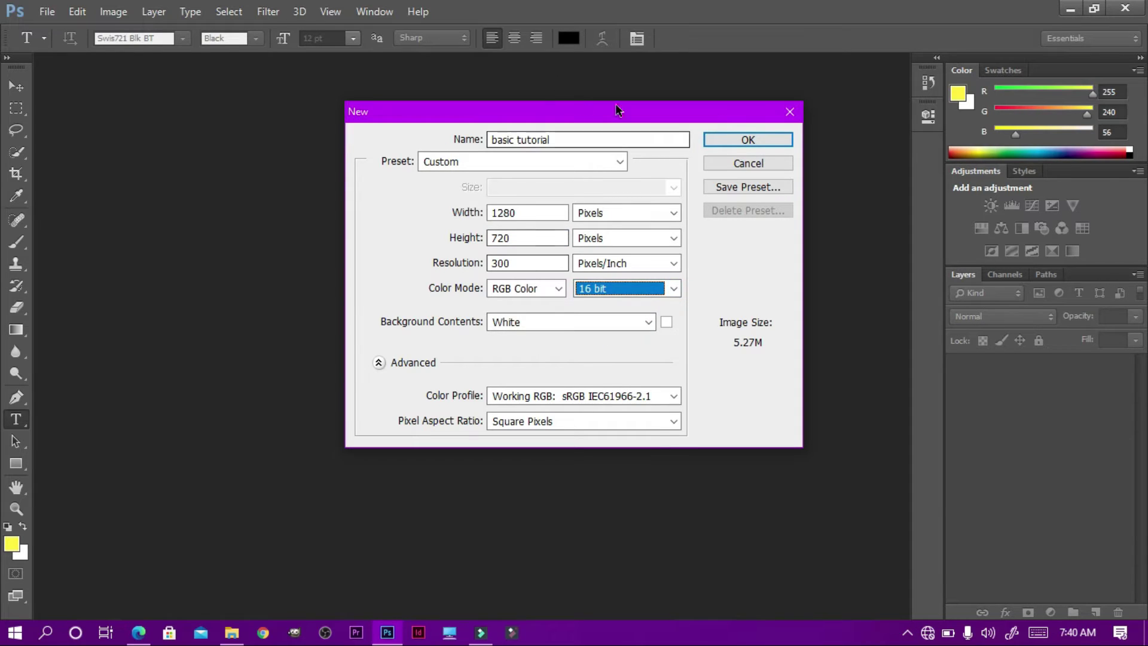
pyautogui.click(727, 144)
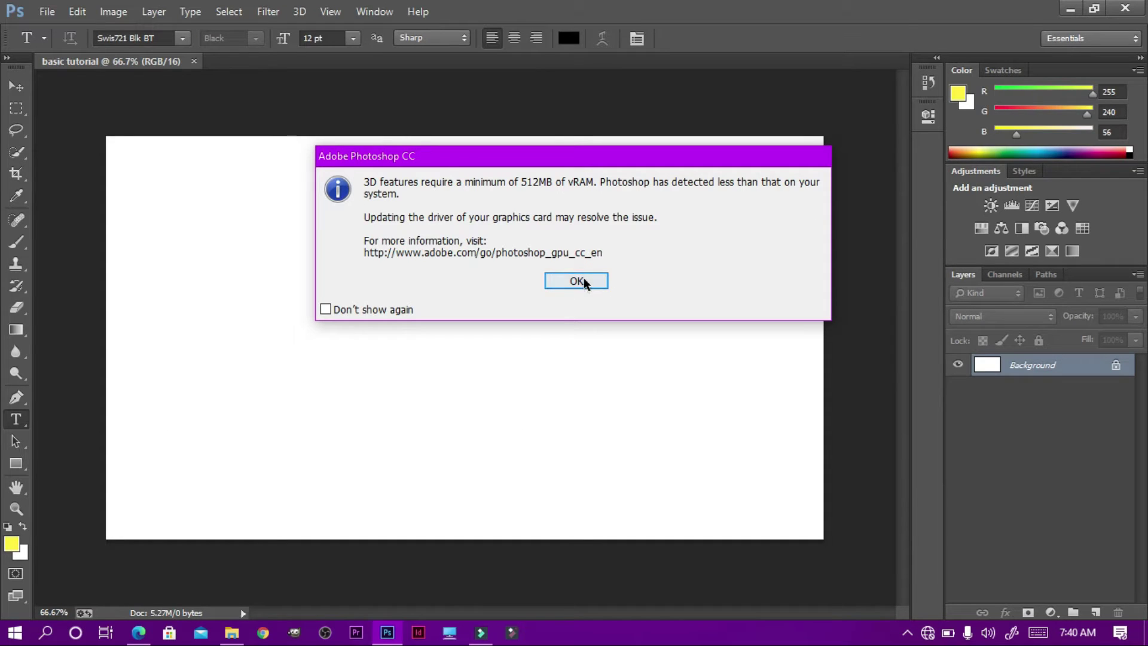
pyautogui.click(584, 281)
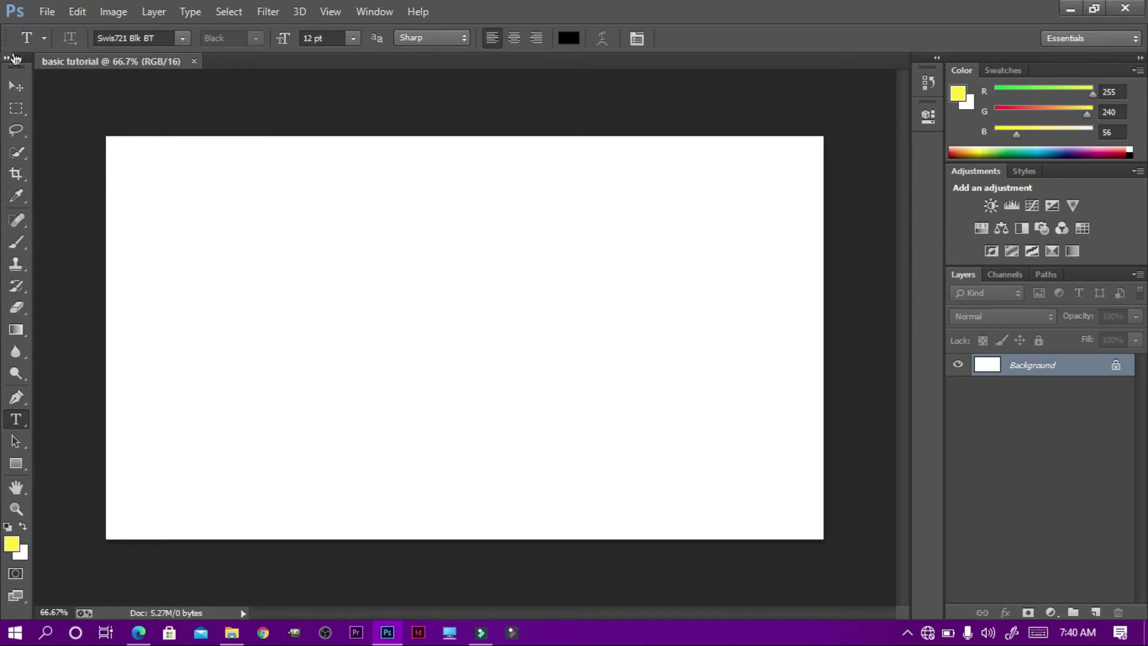
# Draw a closed, curved four-point yellow shape, about 261 by 273 px, on the canvas with the Pen tool.
pyautogui.click(24, 93)
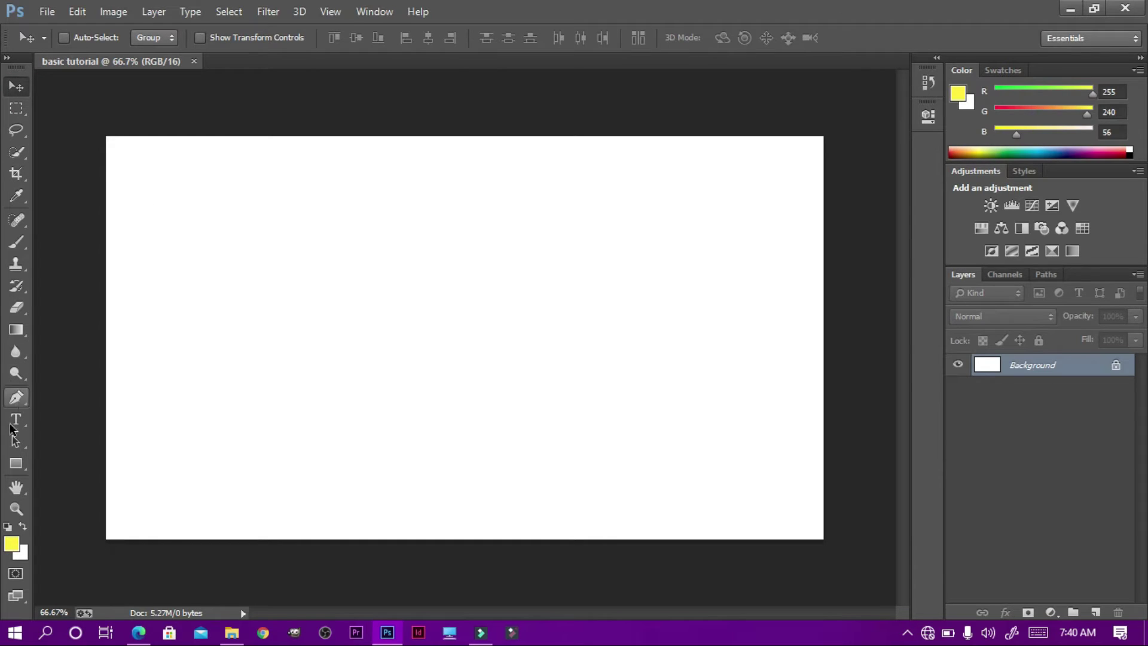
pyautogui.click(16, 397)
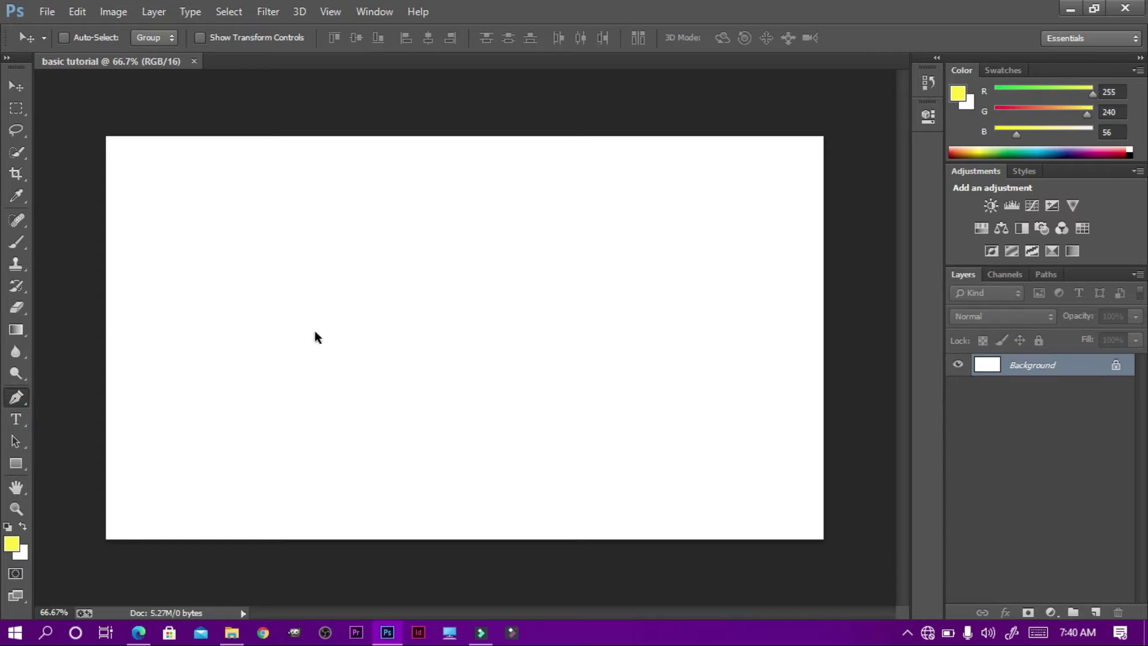
pyautogui.click(292, 323)
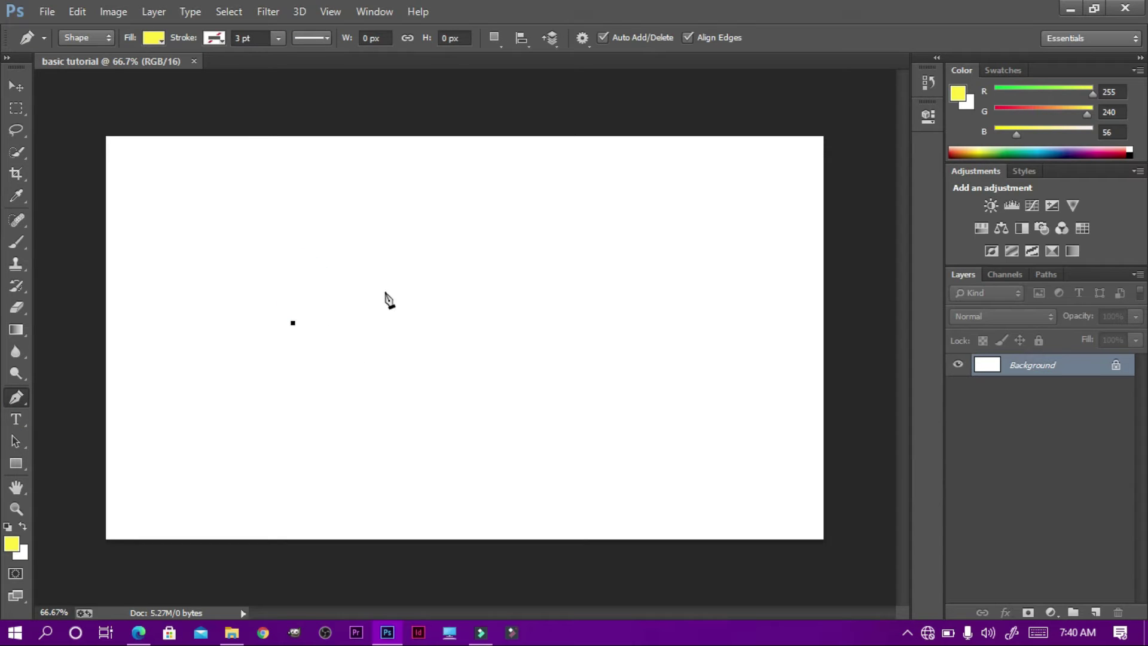
pyautogui.moveTo(304, 282); pyautogui.dragTo(343, 351)
pyautogui.moveTo(419, 302); pyautogui.dragTo(370, 351)
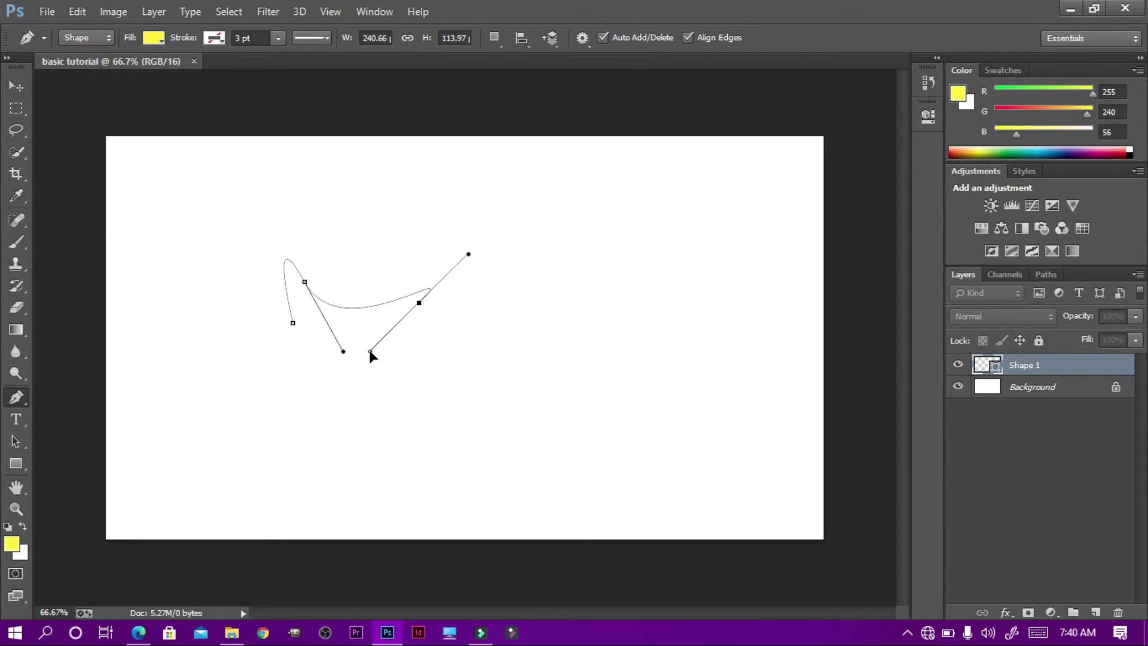
pyautogui.click(352, 394)
pyautogui.moveTo(352, 394); pyautogui.dragTo(299, 325)
pyautogui.click(293, 322)
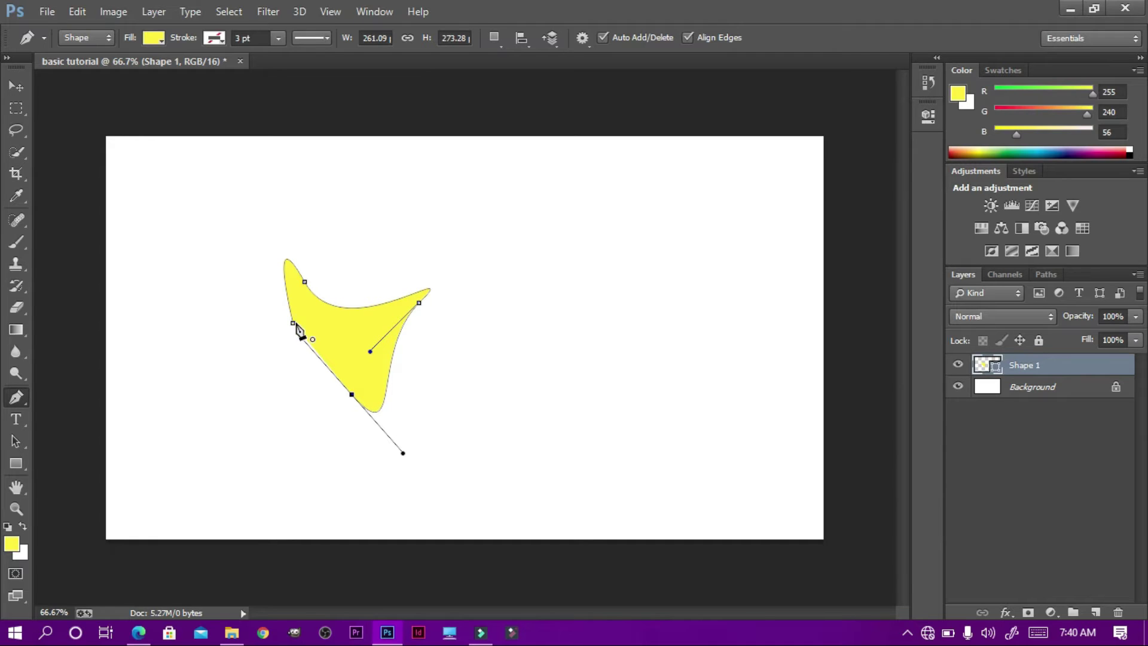
# Move the yellow shape slightly up and to the right on the canvas.
pyautogui.click(16, 86)
pyautogui.click(206, 238)
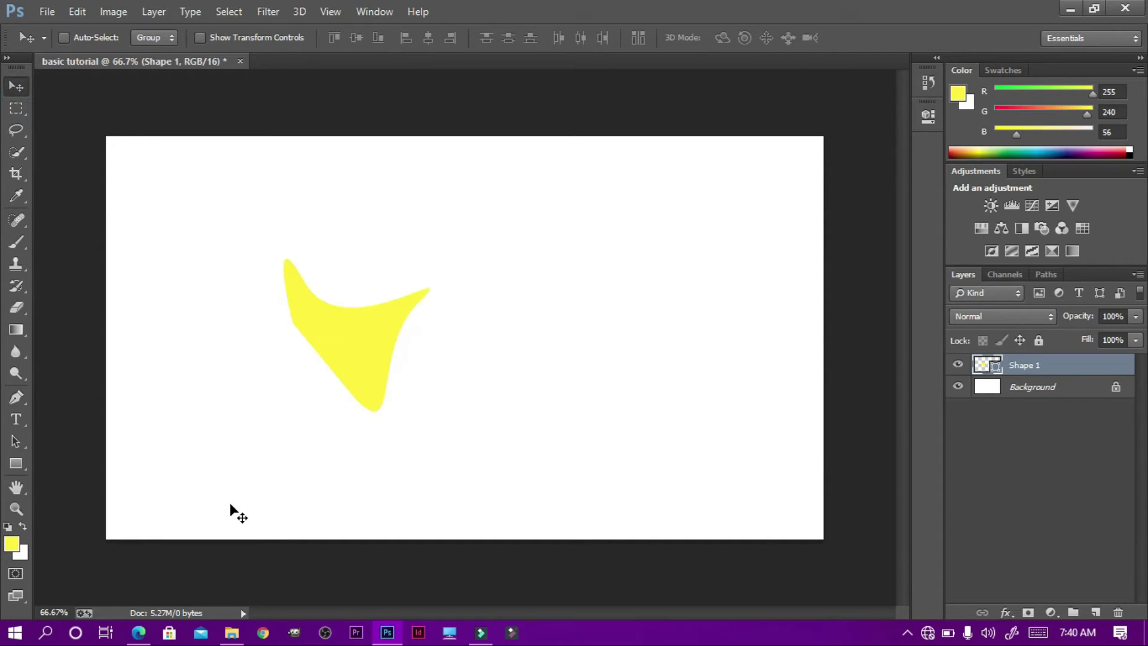
pyautogui.moveTo(378, 337); pyautogui.dragTo(511, 256)
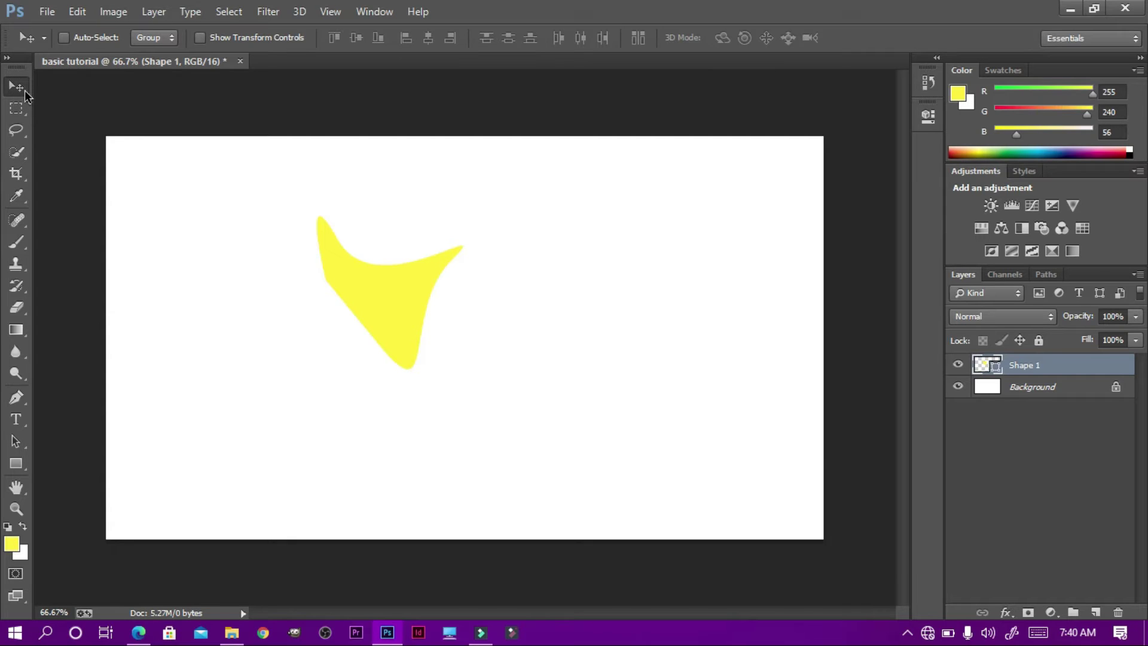
# Try rectangular marquee selections over part of the shape and over the whole canvas, shifting the last one up and to the left.
pyautogui.click(16, 108)
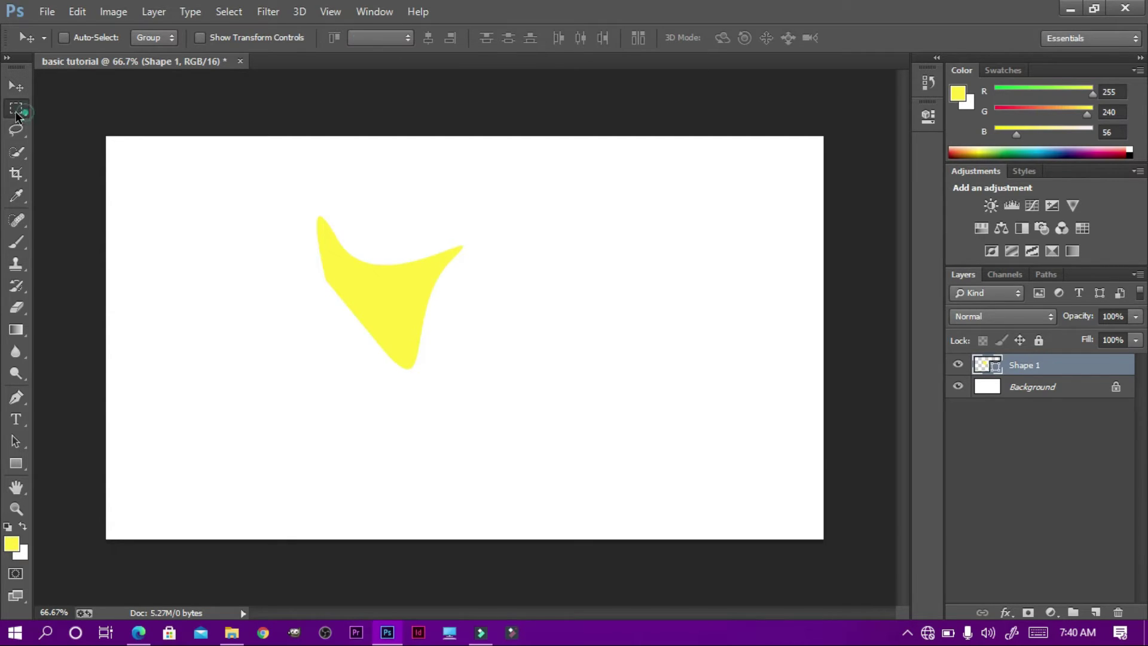
pyautogui.moveTo(145, 245); pyautogui.dragTo(420, 339)
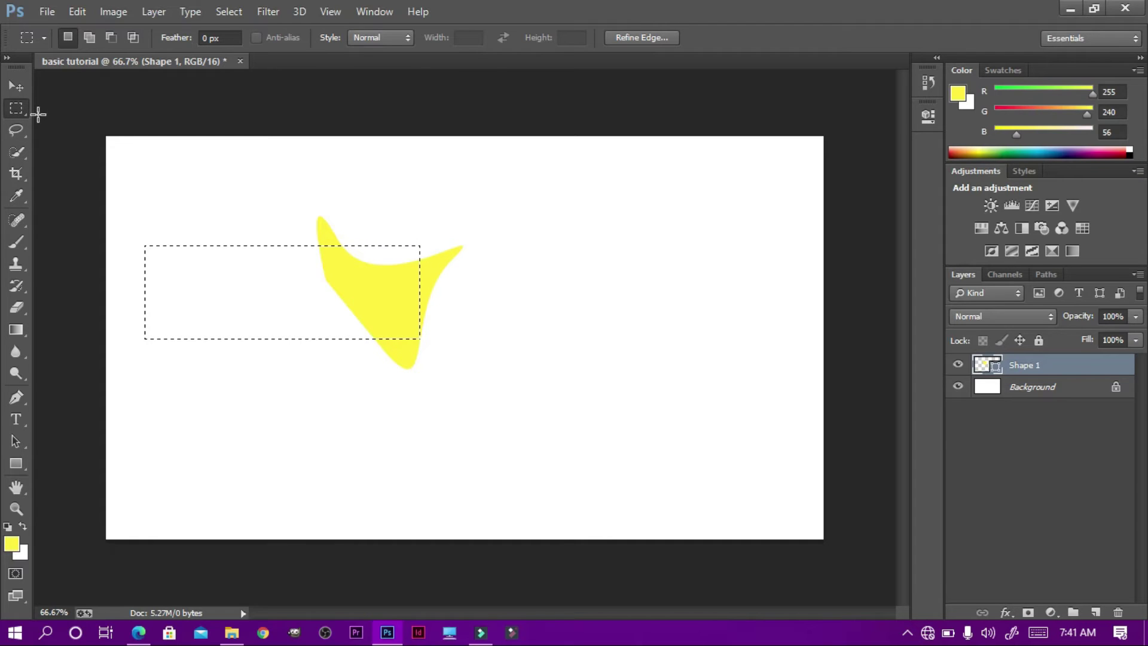
pyautogui.moveTo(175, 190); pyautogui.dragTo(747, 469)
pyautogui.moveTo(82, 106); pyautogui.dragTo(948, 533)
pyautogui.moveTo(563, 136); pyautogui.dragTo(476, 96)
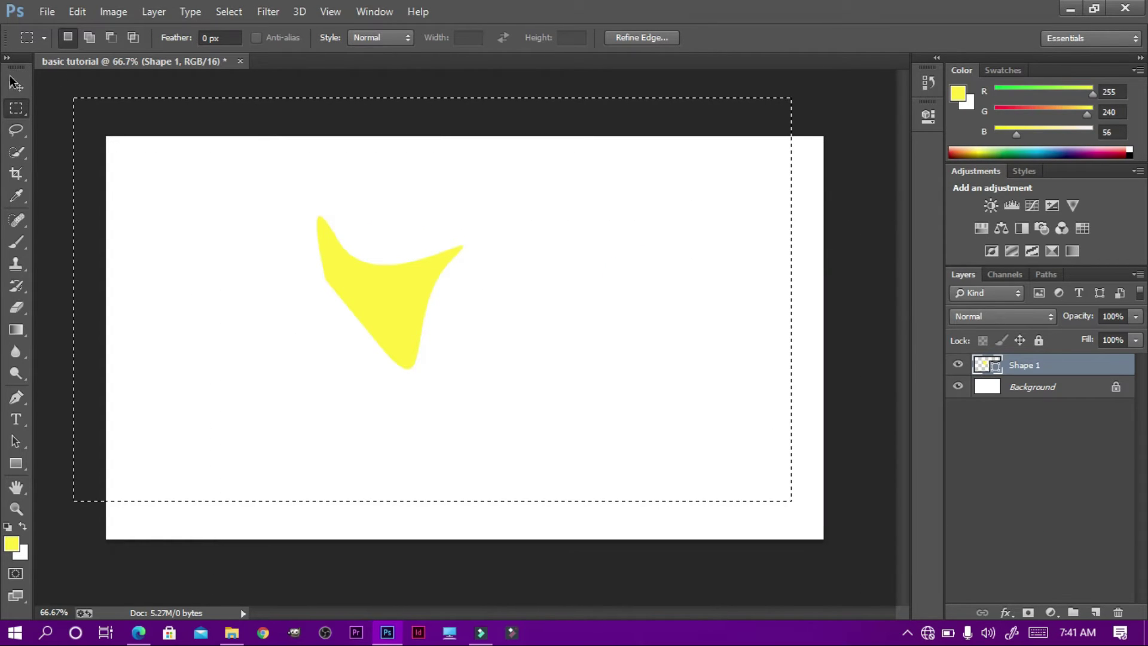
pyautogui.click(16, 87)
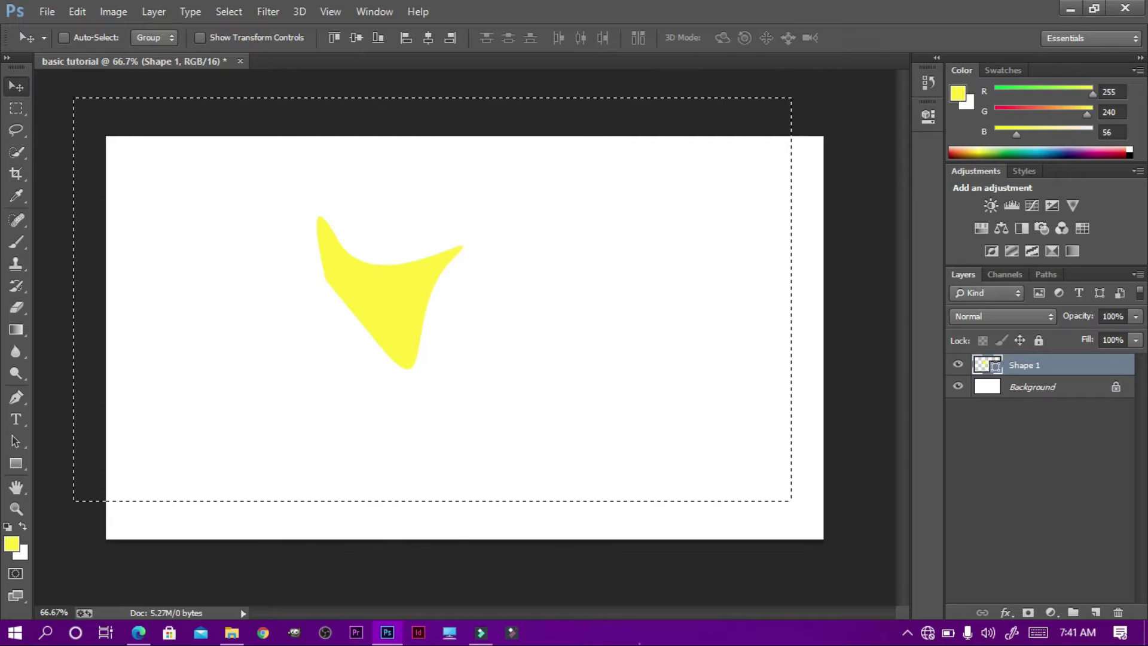
pyautogui.click(915, 631)
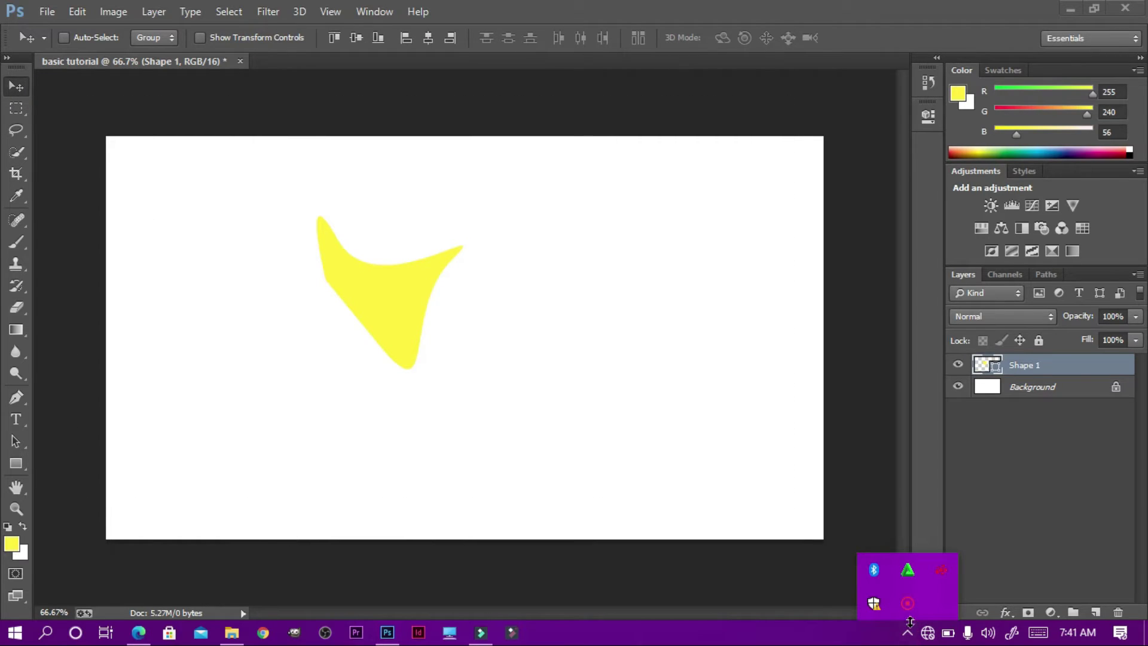
pyautogui.rightClick(915, 601)
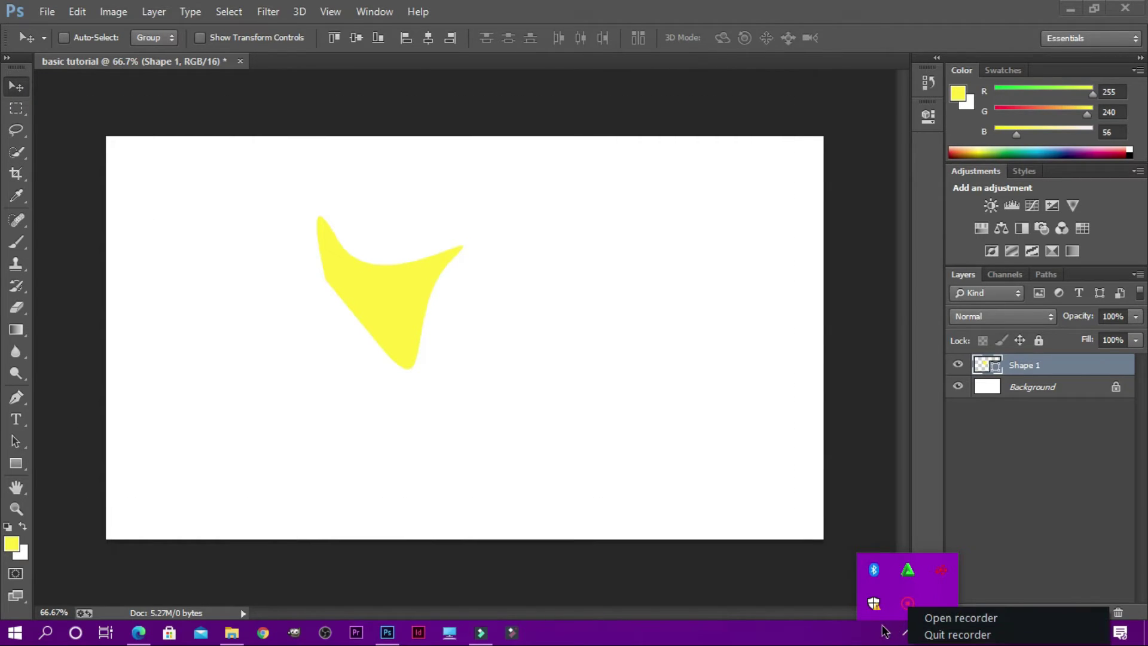
pyautogui.click(926, 618)
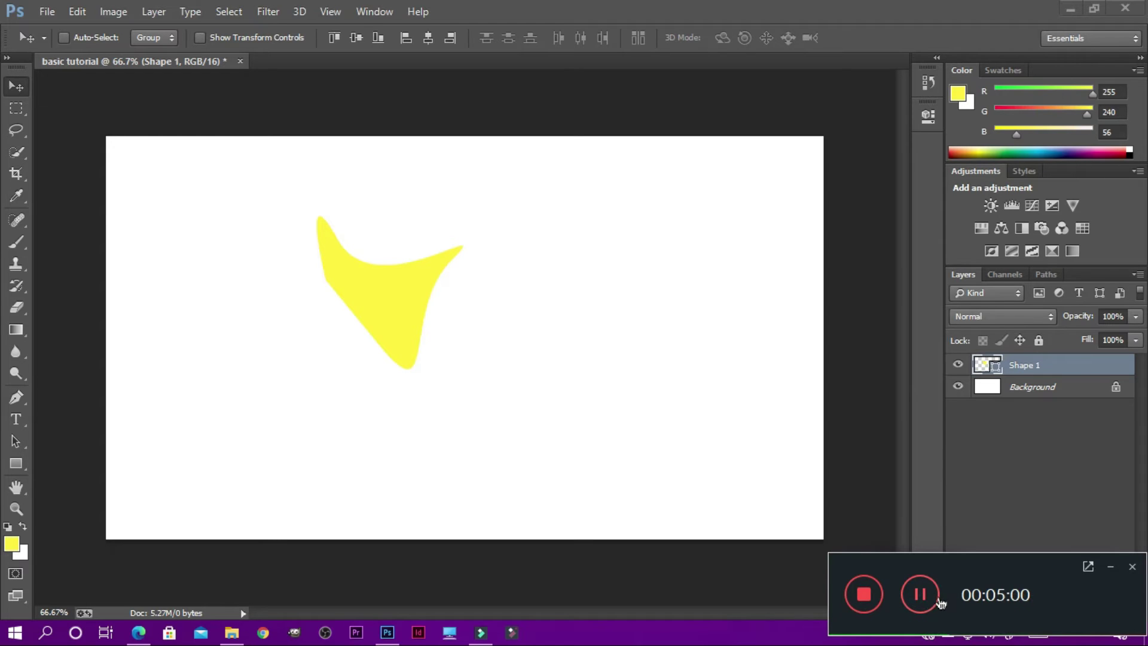
pyautogui.click(920, 596)
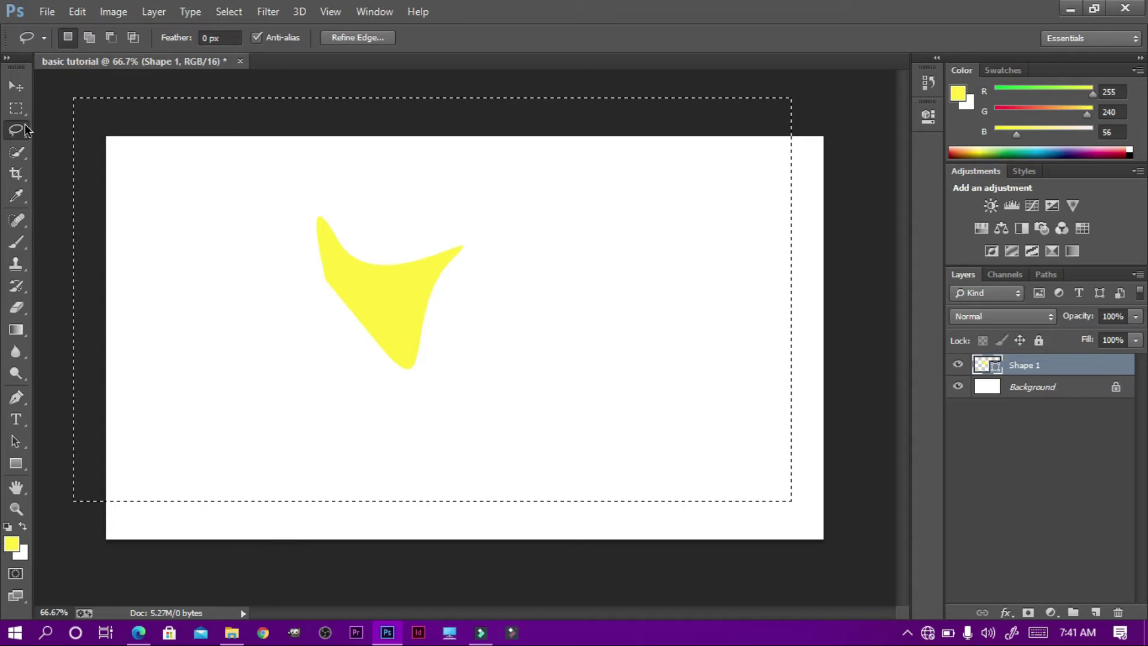
# Draw a freehand Lasso selection around the yellow shape and move the selected shape down and to the right.
pyautogui.click(187, 267)
pyautogui.click(188, 267)
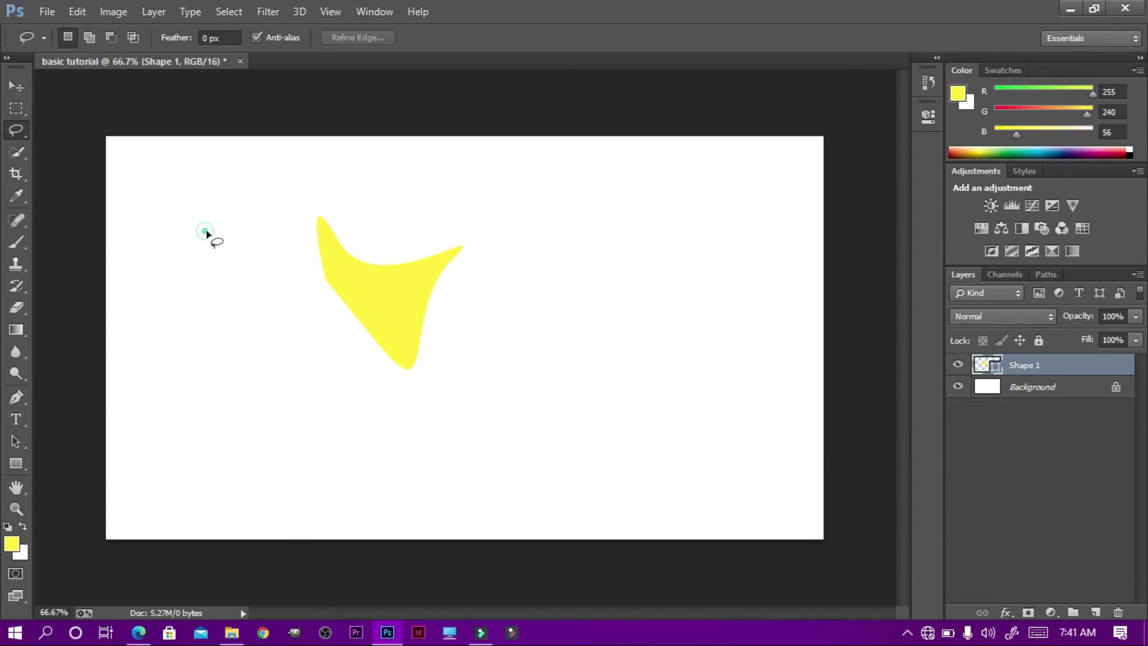
pyautogui.moveTo(204, 231); pyautogui.dragTo(224, 214)
pyautogui.moveTo(333, 200)
pyautogui.mouseDown()
pyautogui.moveTo(468, 243)
pyautogui.moveTo(459, 285)
pyautogui.mouseUp()
pyautogui.moveTo(462, 338)
pyautogui.mouseDown()
pyautogui.moveTo(405, 366)
pyautogui.moveTo(376, 365)
pyautogui.moveTo(204, 236)
pyautogui.mouseUp()
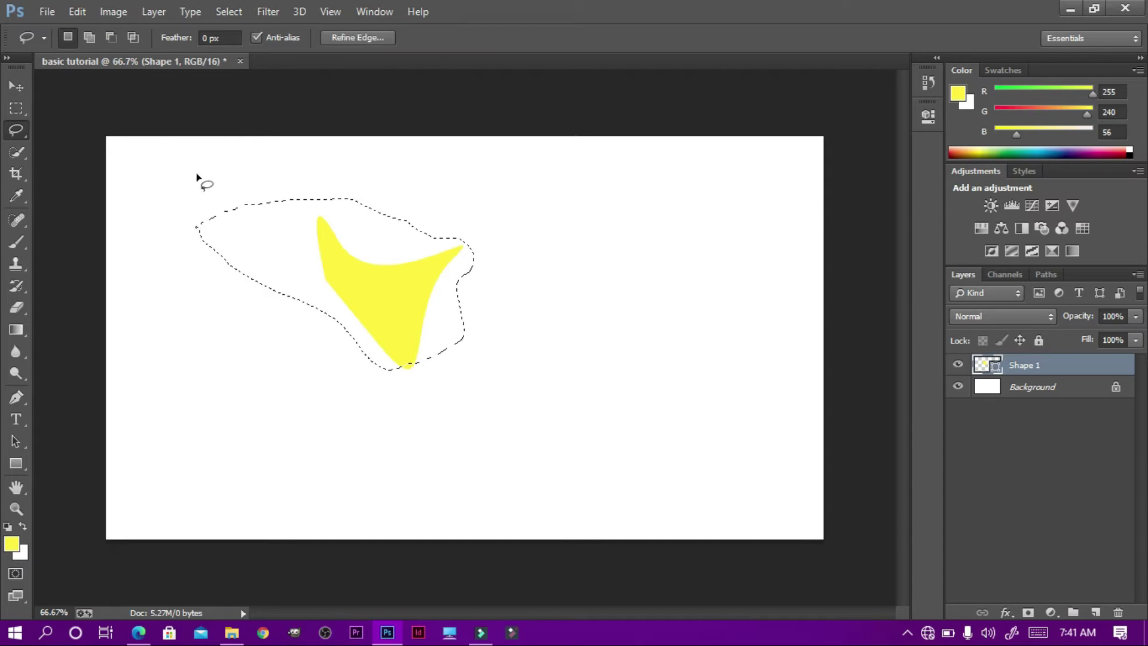
pyautogui.click(23, 88)
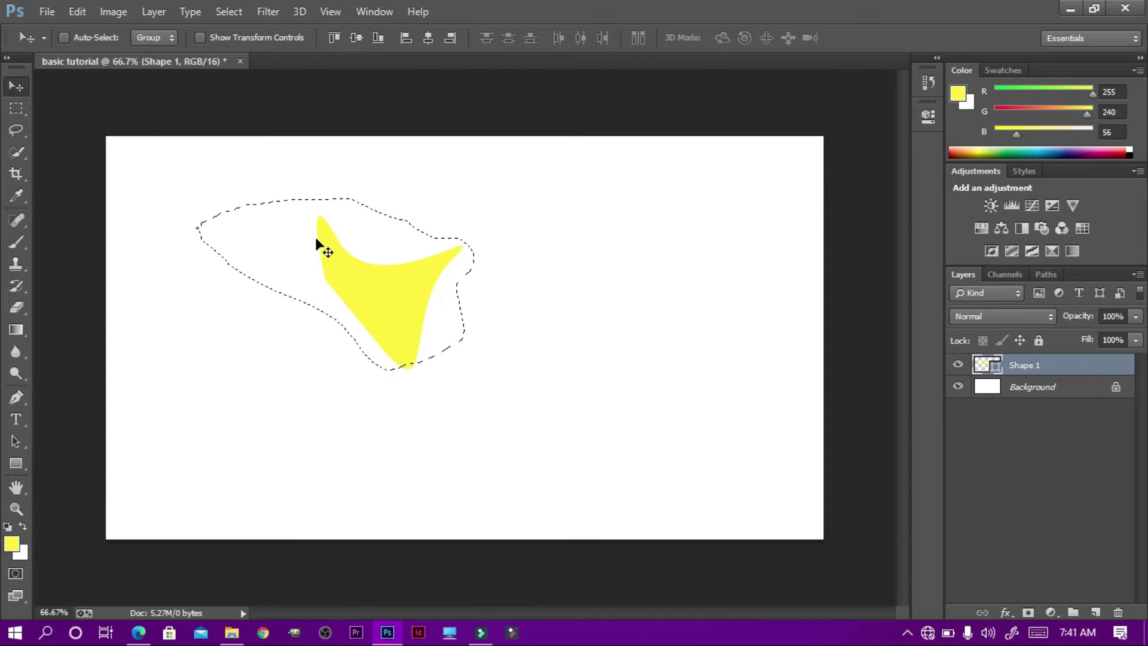
pyautogui.moveTo(315, 237)
pyautogui.mouseDown()
pyautogui.moveTo(565, 228)
pyautogui.moveTo(600, 302)
pyautogui.moveTo(500, 224)
pyautogui.moveTo(500, 243)
pyautogui.moveTo(404, 214)
pyautogui.moveTo(399, 239)
pyautogui.moveTo(433, 246)
pyautogui.moveTo(397, 282)
pyautogui.mouseUp()
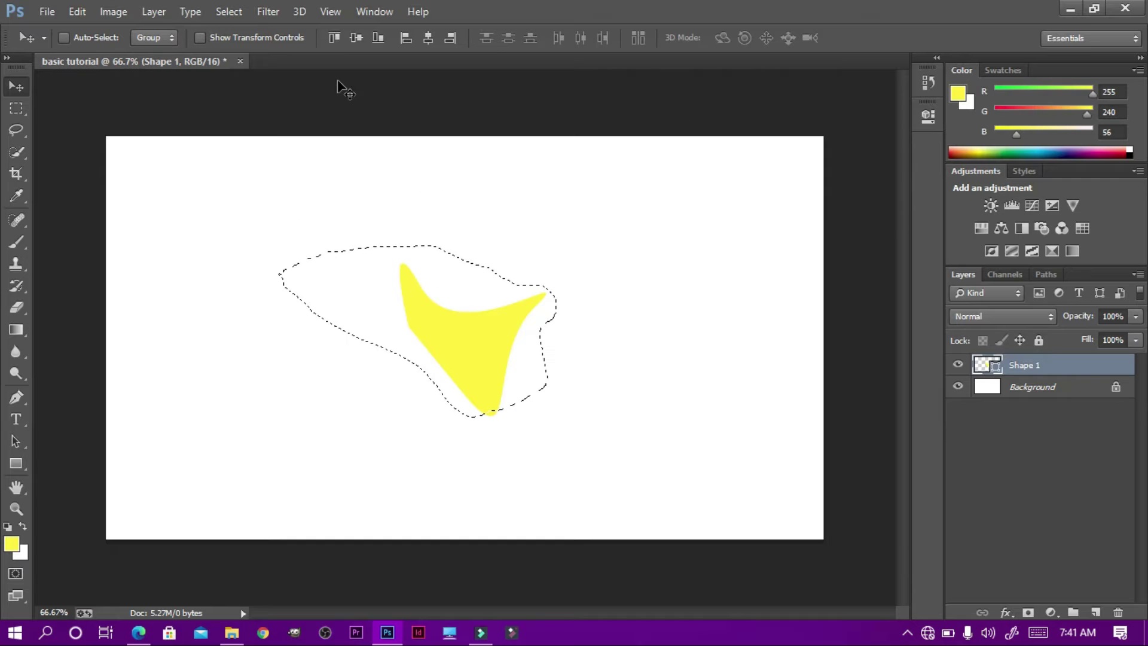
# Activate the Quick Selection tool.
pyautogui.click(16, 153)
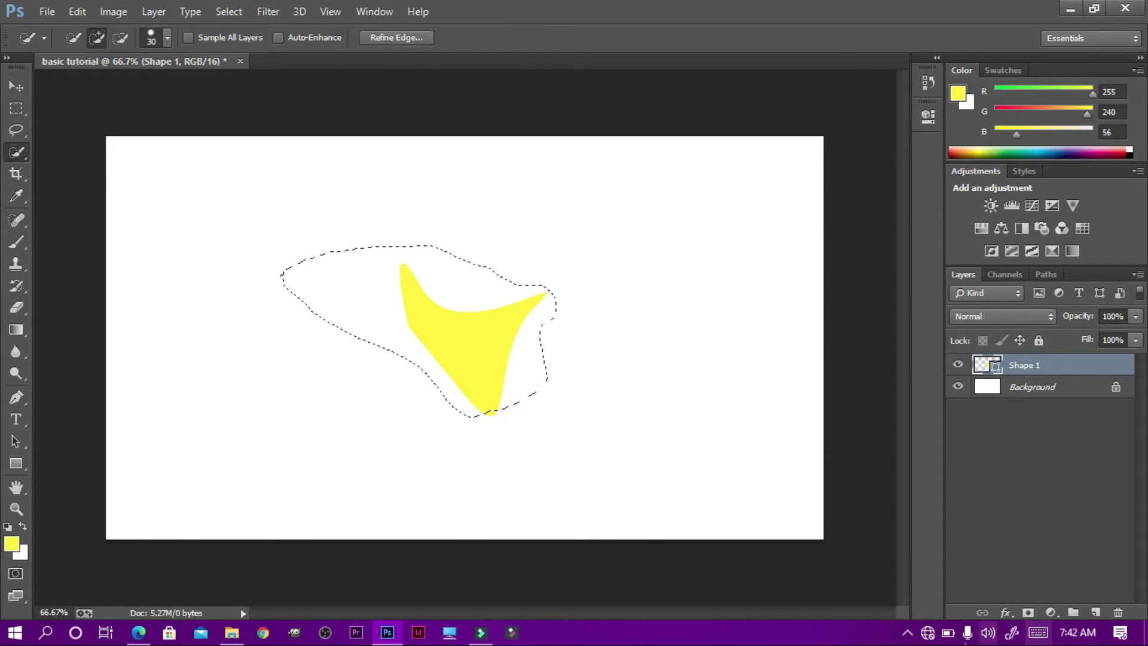
pyautogui.click(909, 632)
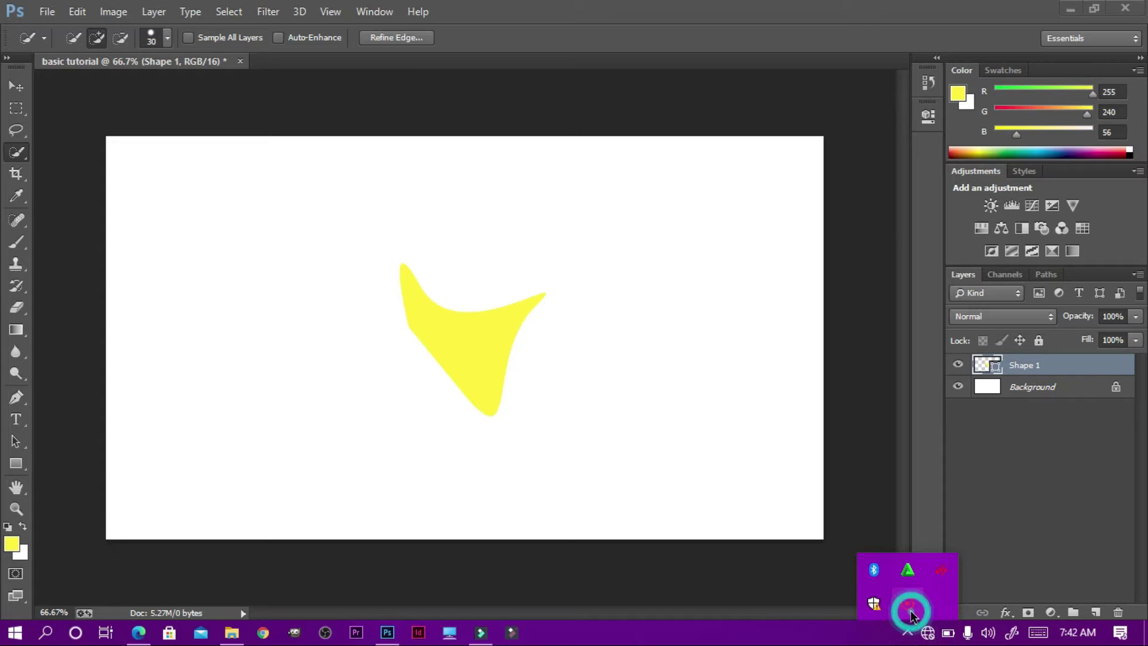
pyautogui.rightClick(907, 603)
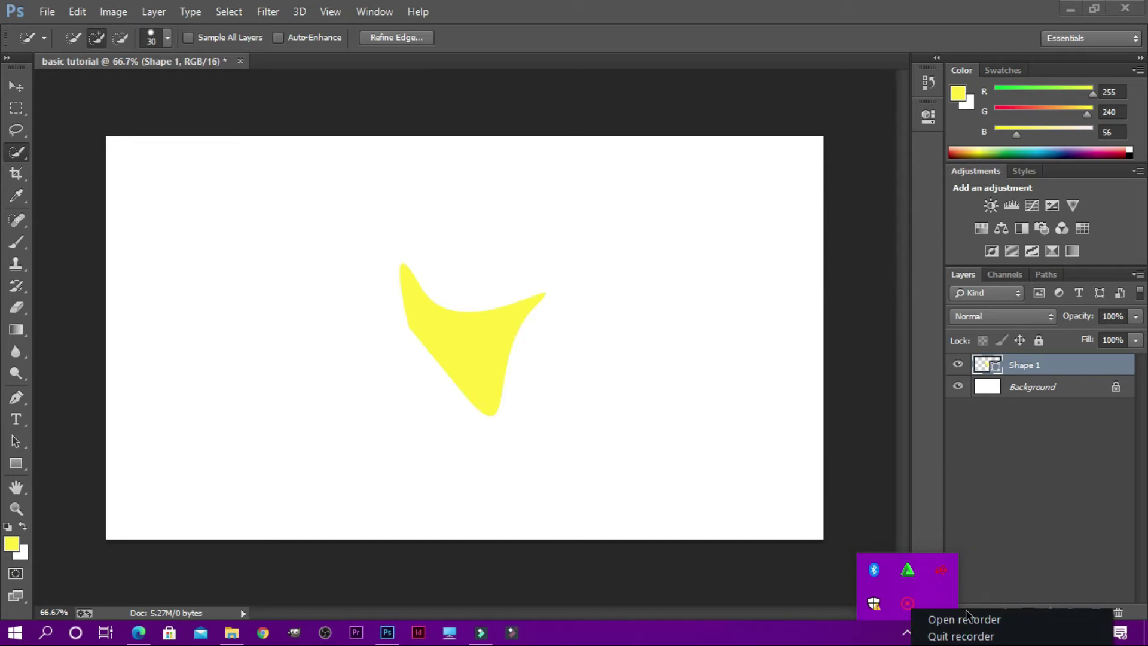
pyautogui.click(963, 619)
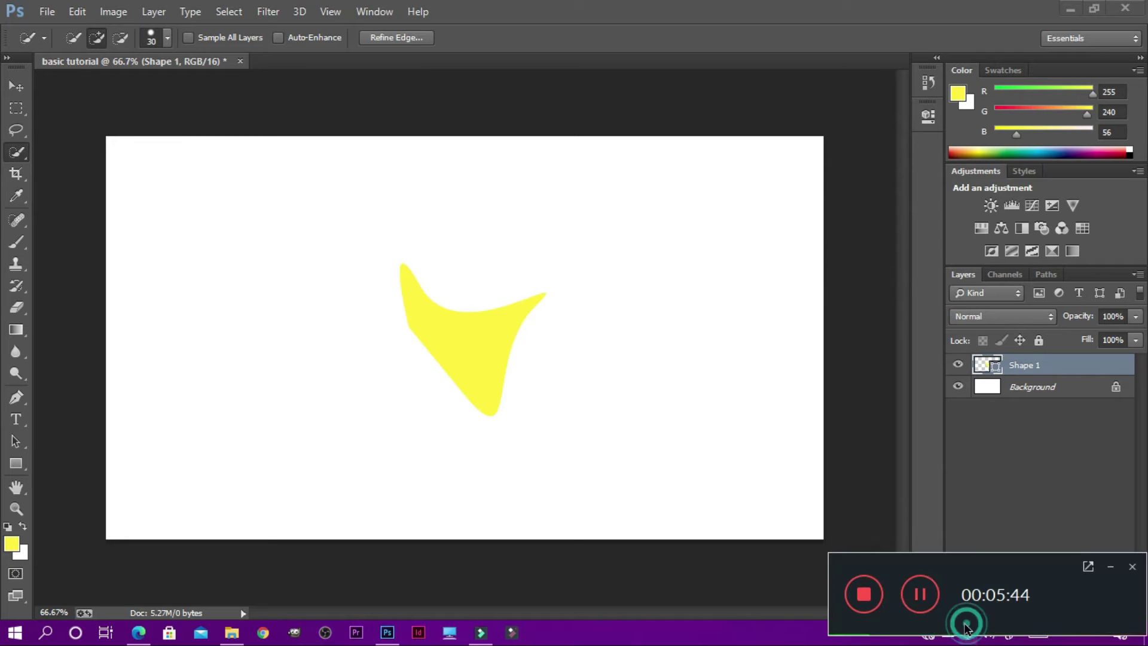
pyautogui.click(916, 592)
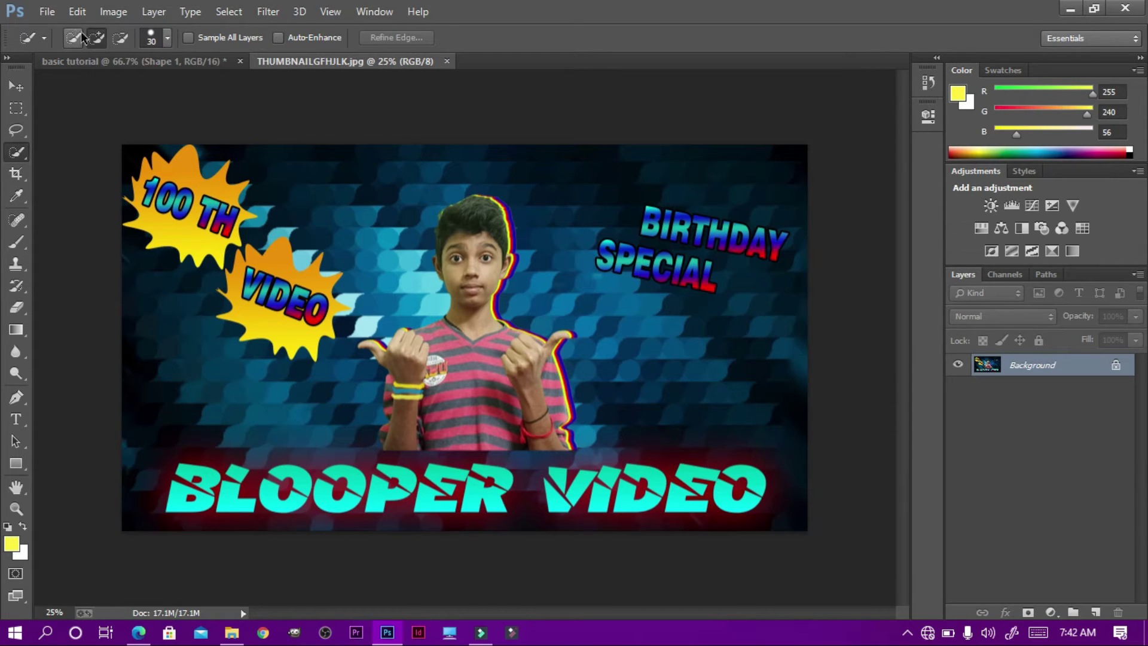
# Set the Quick Selection brush size to 54 and select the boy in the thumbnail image, including his head, shirt and arms.
pyautogui.click(168, 38)
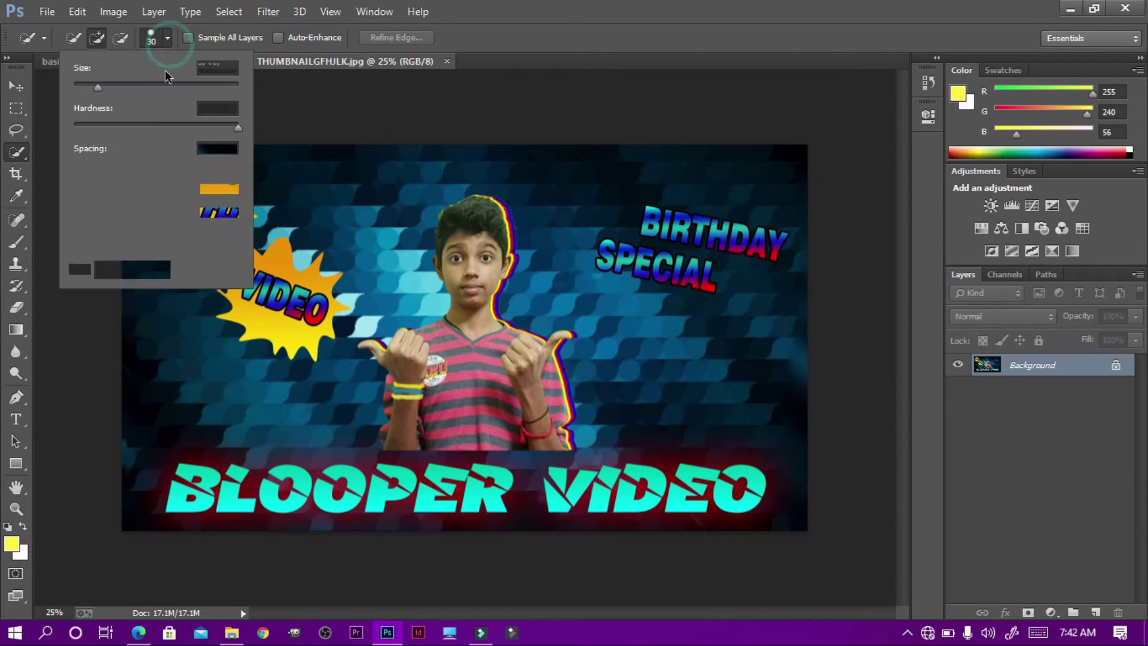
pyautogui.moveTo(101, 91); pyautogui.dragTo(122, 102)
pyautogui.click(455, 389)
pyautogui.moveTo(464, 380)
pyautogui.mouseDown()
pyautogui.moveTo(478, 312)
pyautogui.moveTo(458, 279)
pyautogui.moveTo(457, 225)
pyautogui.mouseUp()
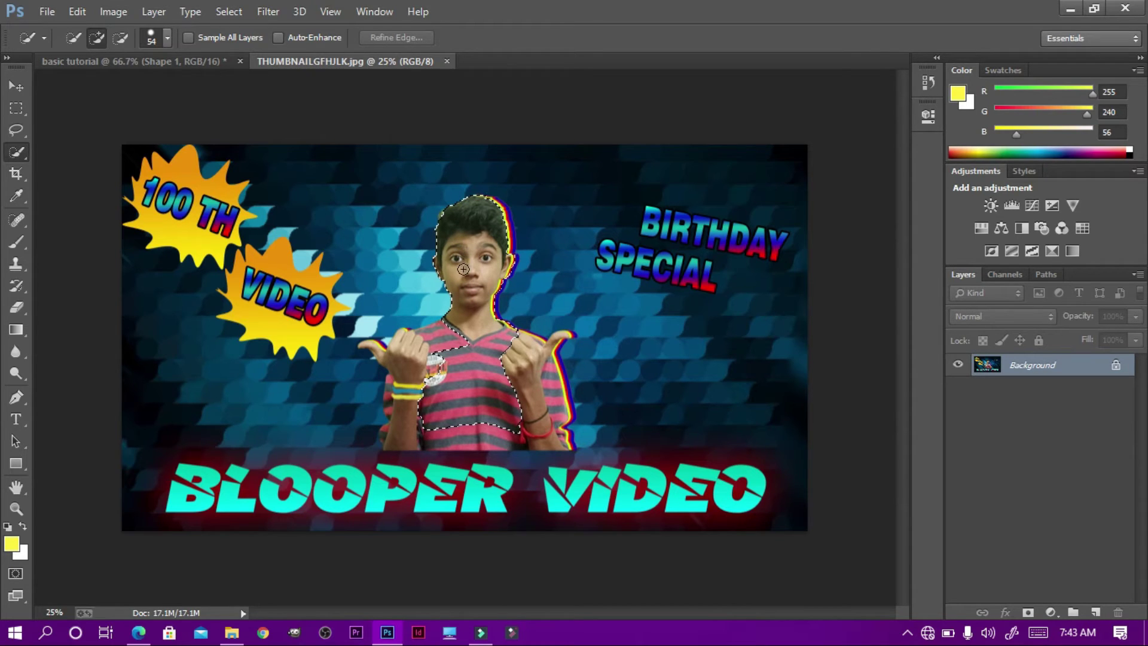
pyautogui.moveTo(513, 382)
pyautogui.mouseDown()
pyautogui.moveTo(516, 396)
pyautogui.moveTo(525, 361)
pyautogui.moveTo(526, 399)
pyautogui.moveTo(536, 392)
pyautogui.moveTo(547, 439)
pyautogui.moveTo(422, 419)
pyautogui.moveTo(425, 430)
pyautogui.moveTo(407, 378)
pyautogui.mouseUp()
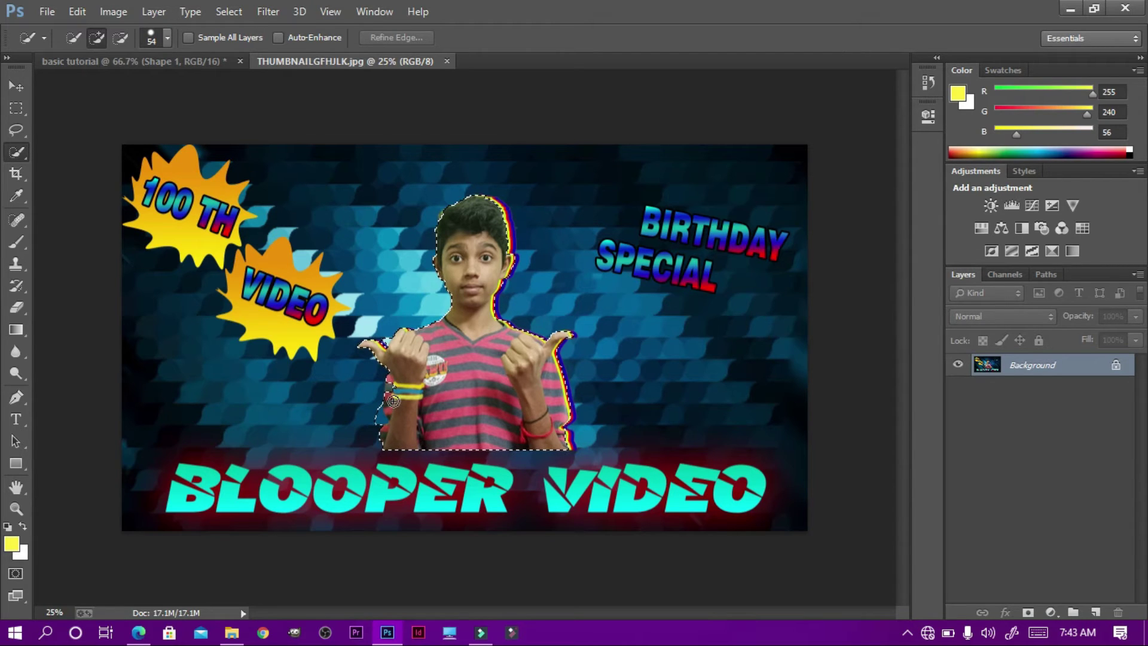
# Switch Quick Selection to subtract mode and remove the background strip beside the boy's sleeve and wristbands from the selection.
pyautogui.moveTo(394, 445); pyautogui.dragTo(395, 445)
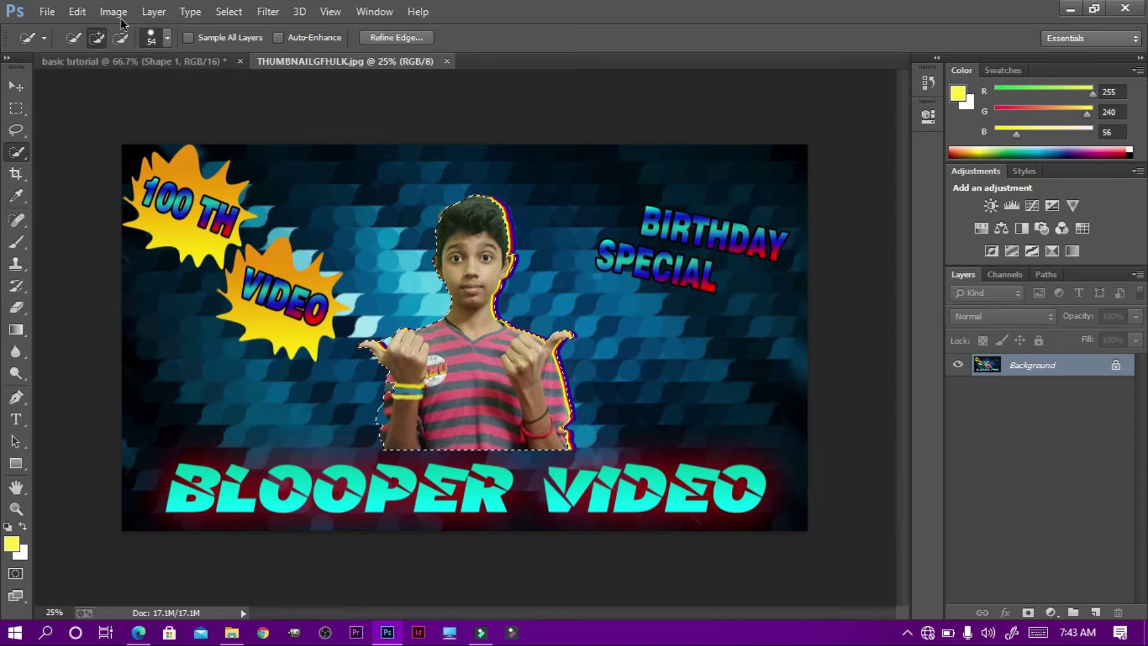
pyautogui.click(121, 37)
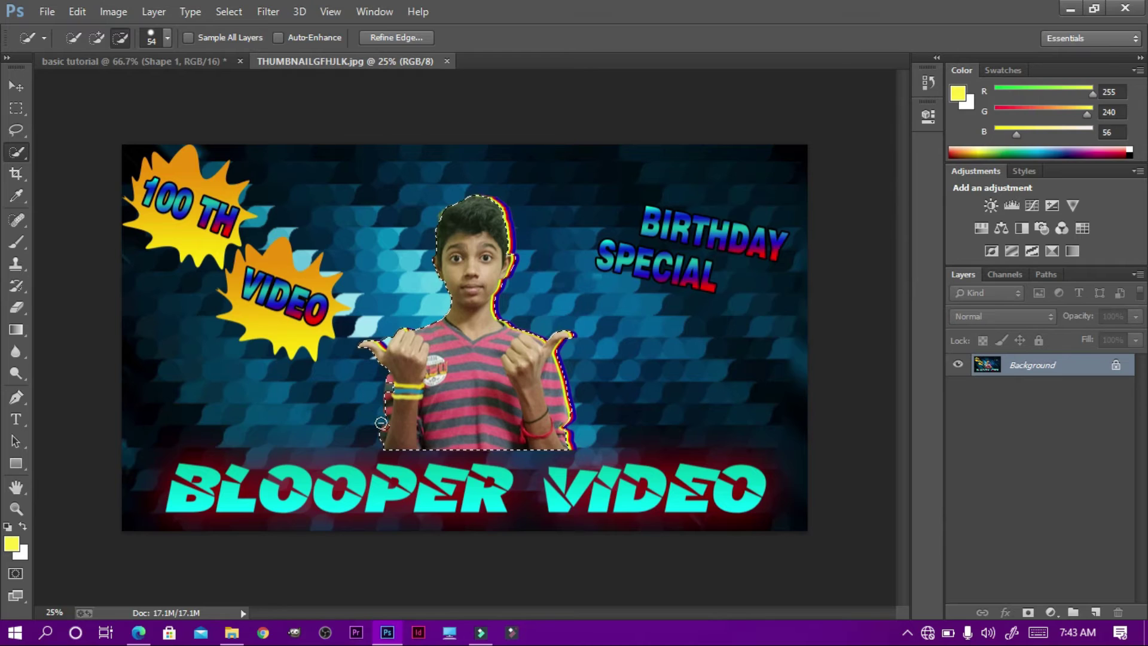
pyautogui.click(97, 37)
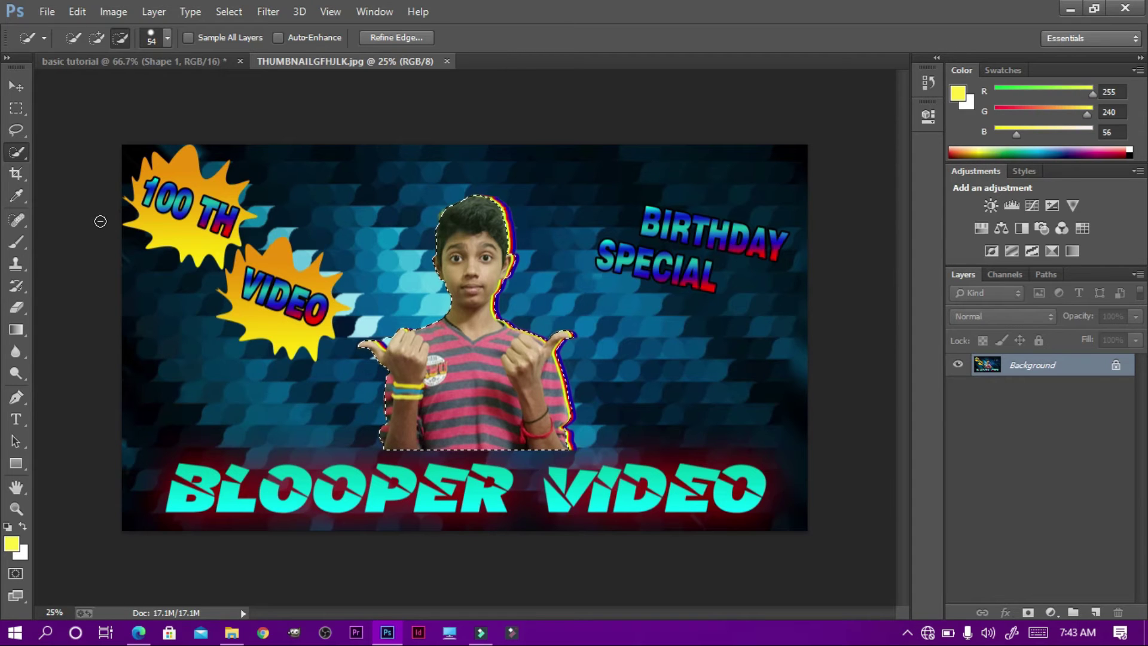
# Set the Quick Selection brush size to 18 px and subtract the background patch between the thumb and fist beside the wristbands.
pyautogui.hotkey('ctrl', '+')
pyautogui.hotkey('ctrl', '+')
pyautogui.hotkey('ctrl', '+')
pyautogui.hotkey('ctrl', '+')
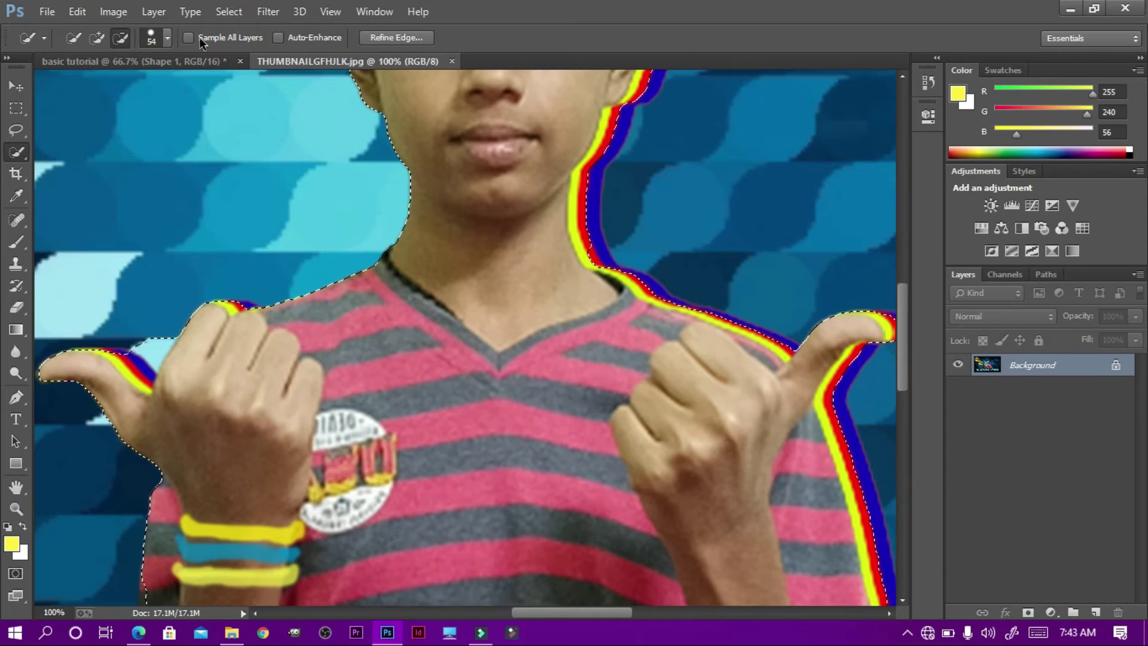
pyautogui.click(170, 42)
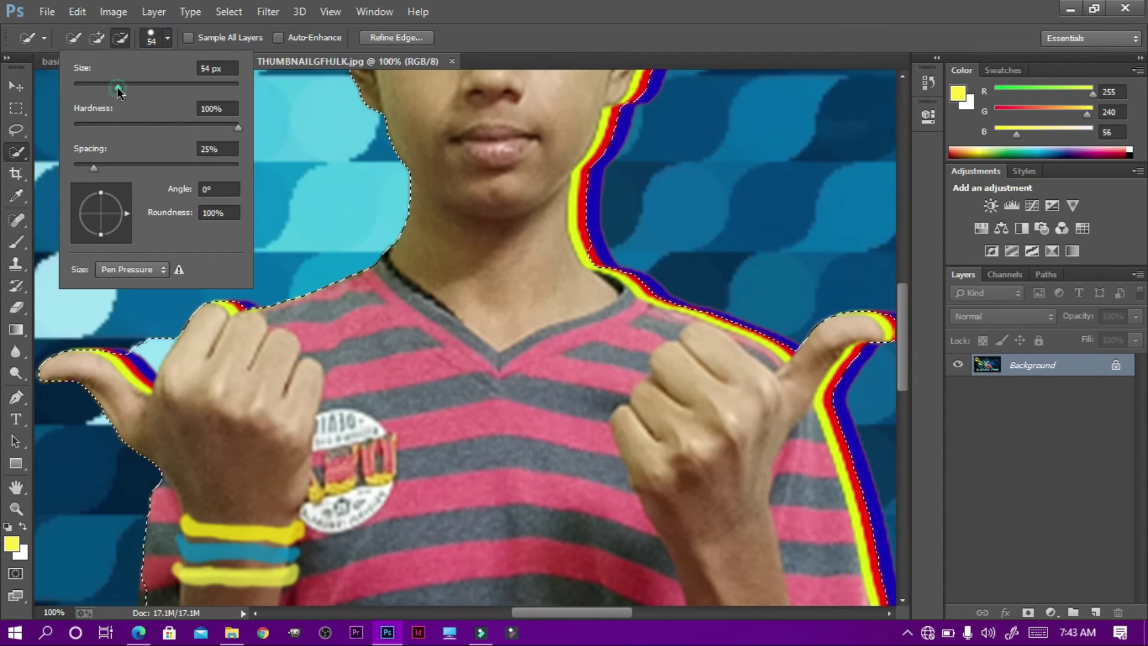
pyautogui.moveTo(115, 84)
pyautogui.mouseDown()
pyautogui.moveTo(76, 94)
pyautogui.moveTo(89, 99)
pyautogui.mouseUp()
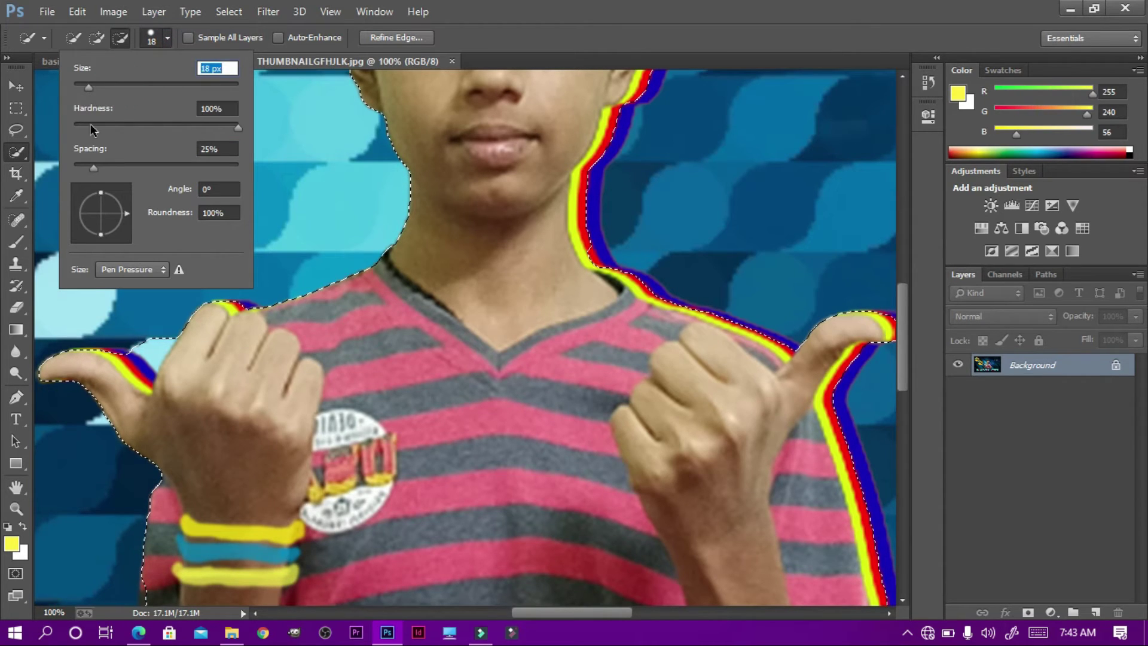
pyautogui.click(119, 313)
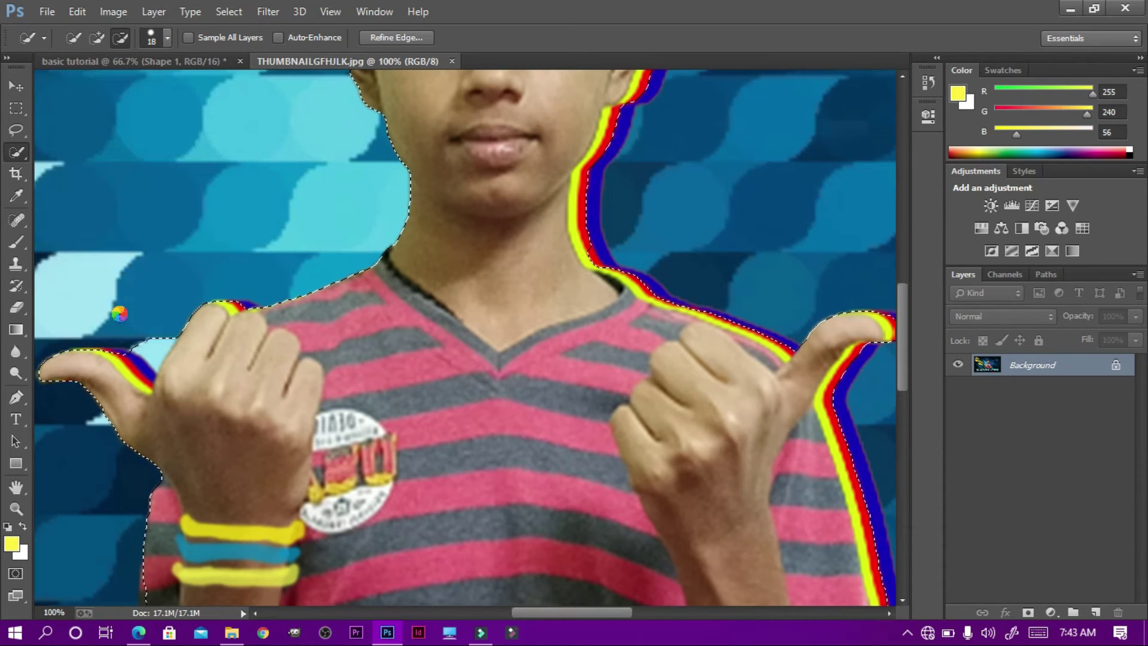
pyautogui.keyDown('alt'); pyautogui.click(143, 351); pyautogui.keyUp('alt')
pyautogui.click(143, 352)
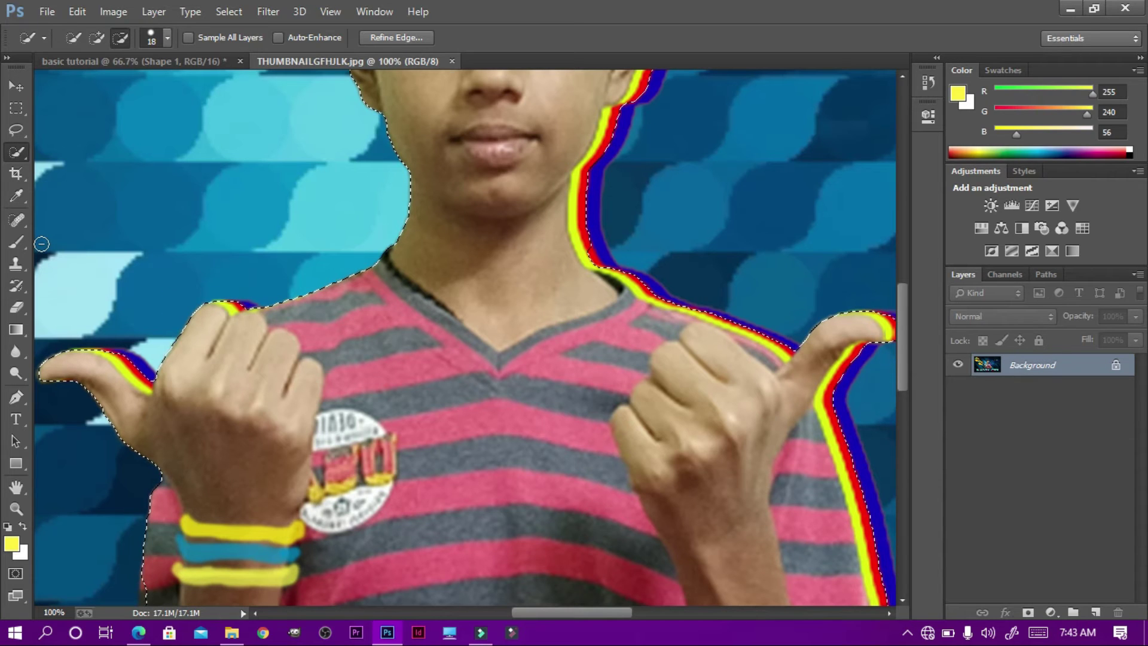
# Cut the selected boy out of the thumbnail image and paste him into the "basic tutorial" document.
pyautogui.hotkey('ctrl', '-')
pyautogui.hotkey('ctrl', '-')
pyautogui.hotkey('ctrl', '-')
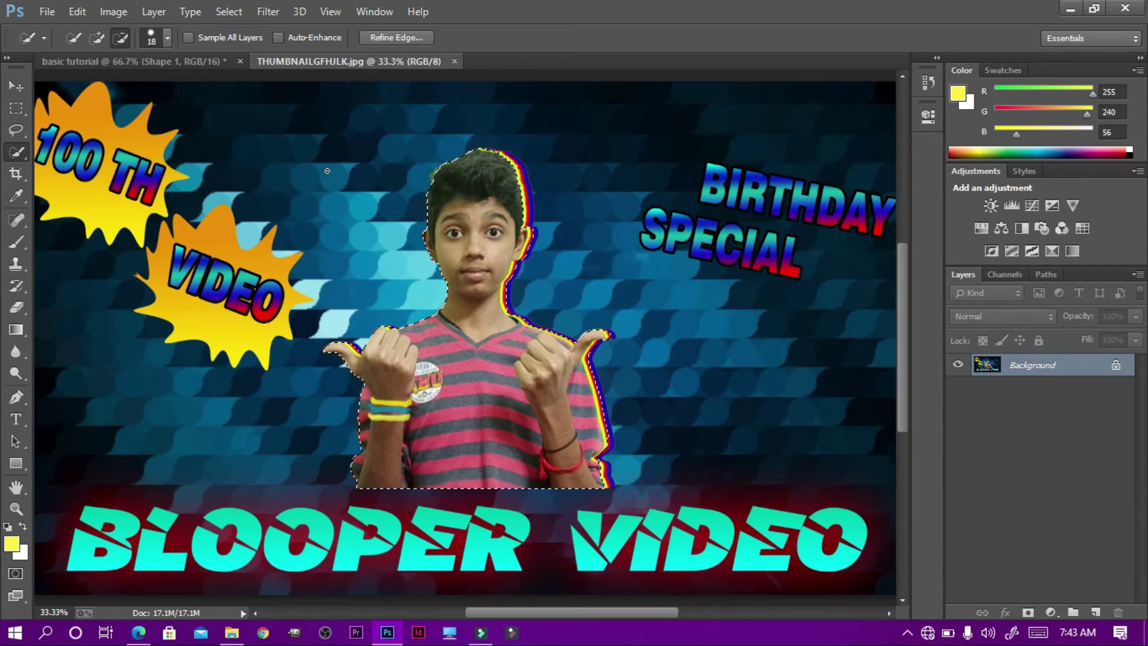
pyautogui.hotkey('ctrl', 'x')
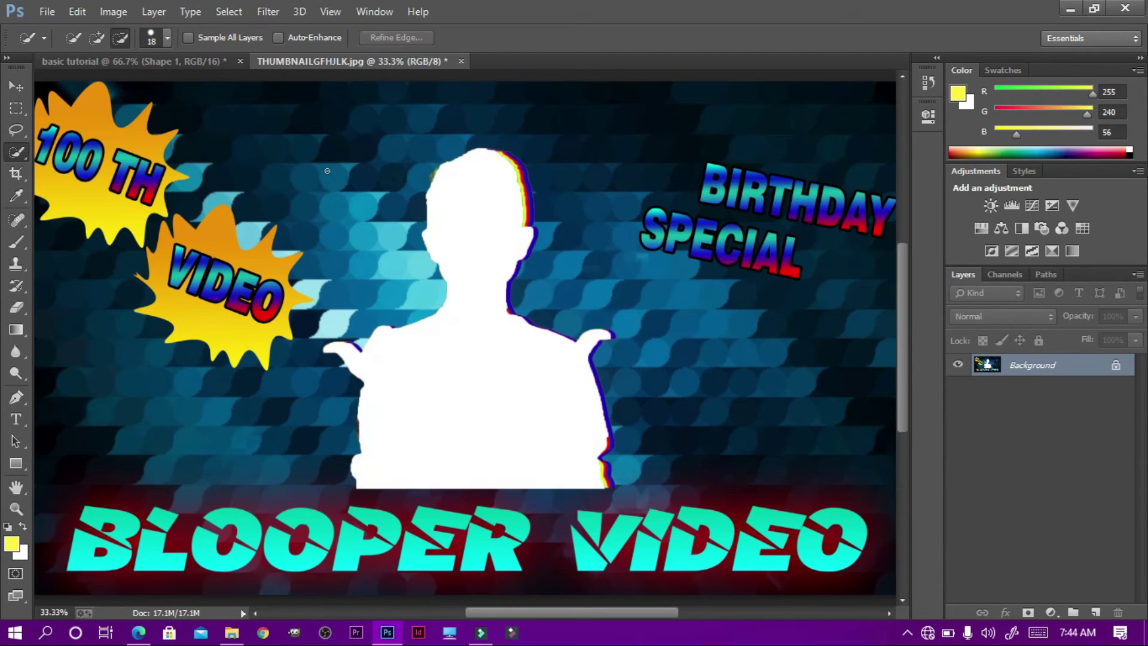
pyautogui.click(169, 61)
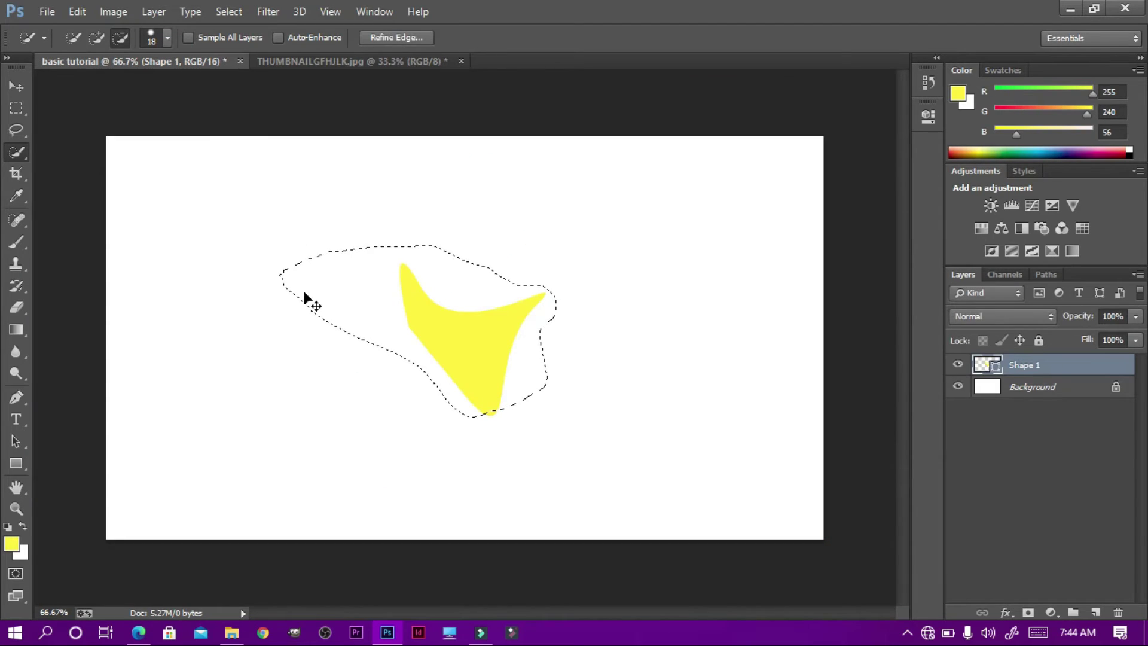
pyautogui.hotkey('ctrl', 'v')
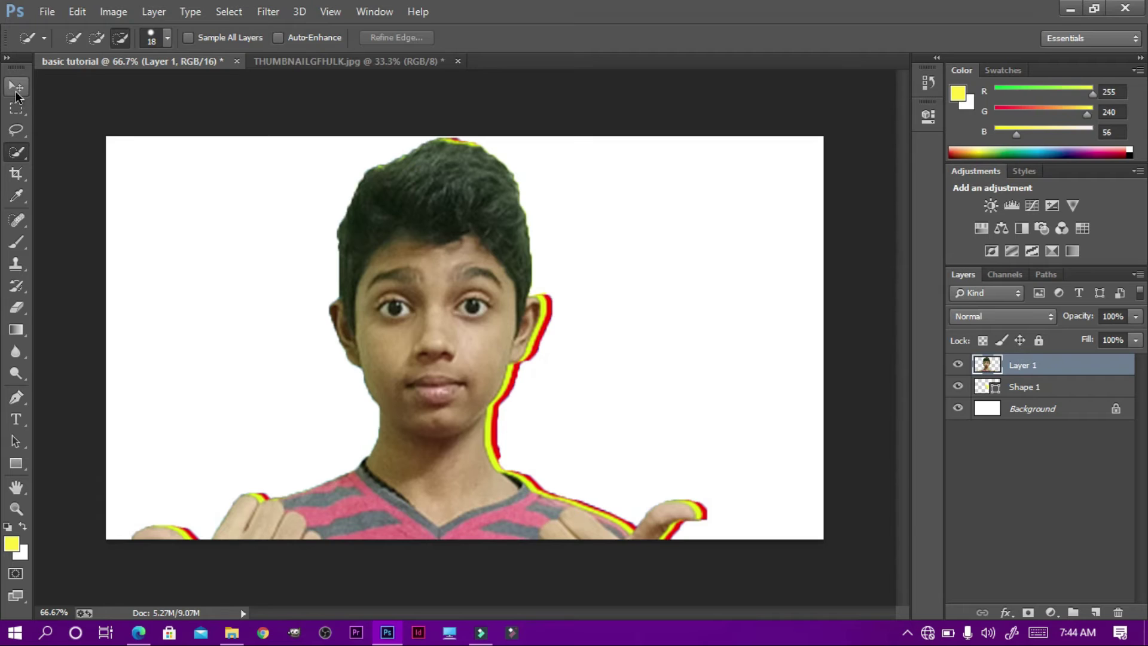
# Move the pasted cutout of the boy up and to the right on the canvas with the Move tool.
pyautogui.click(16, 90)
pyautogui.rightClick(447, 335)
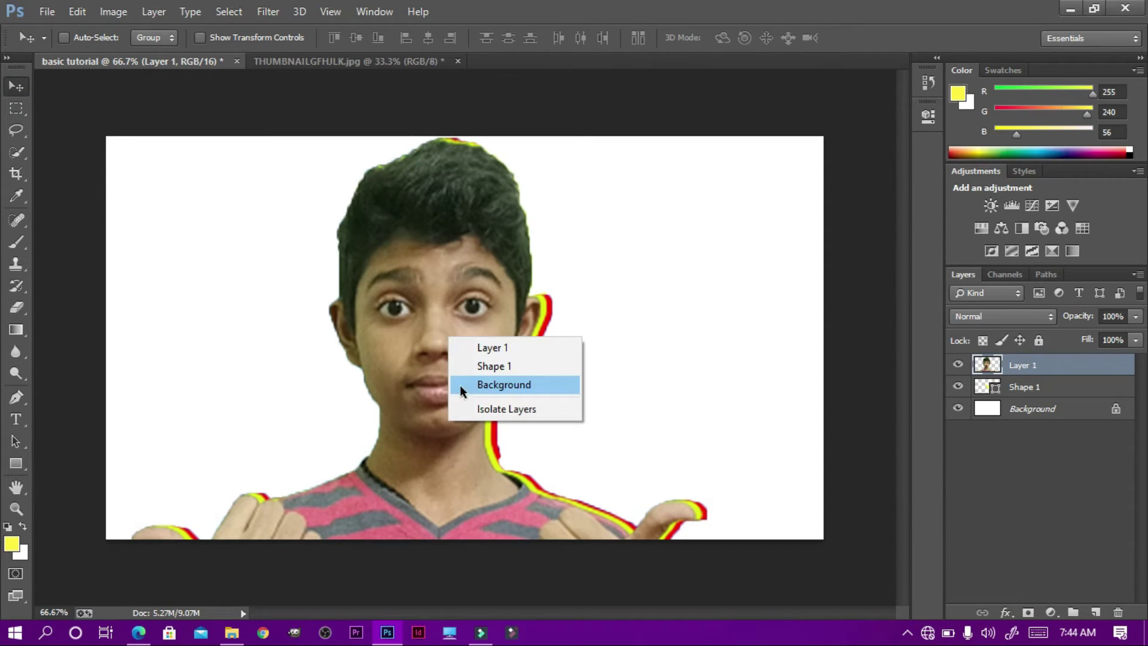
pyautogui.click(436, 347)
pyautogui.moveTo(436, 346); pyautogui.dragTo(468, 284)
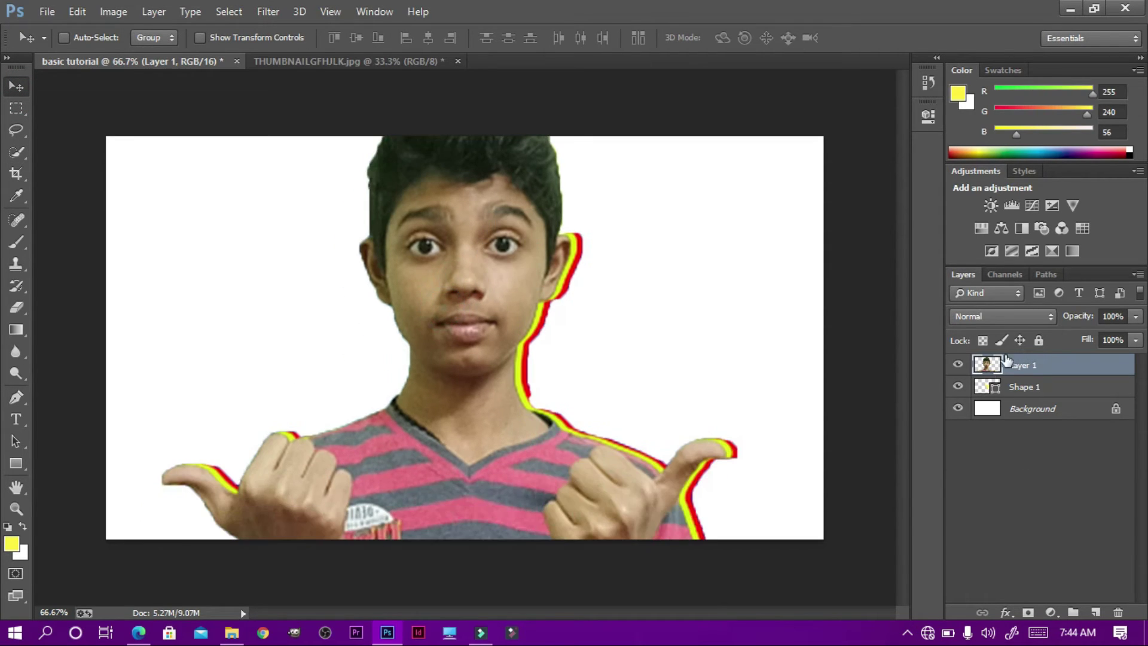
pyautogui.rightClick(1009, 364)
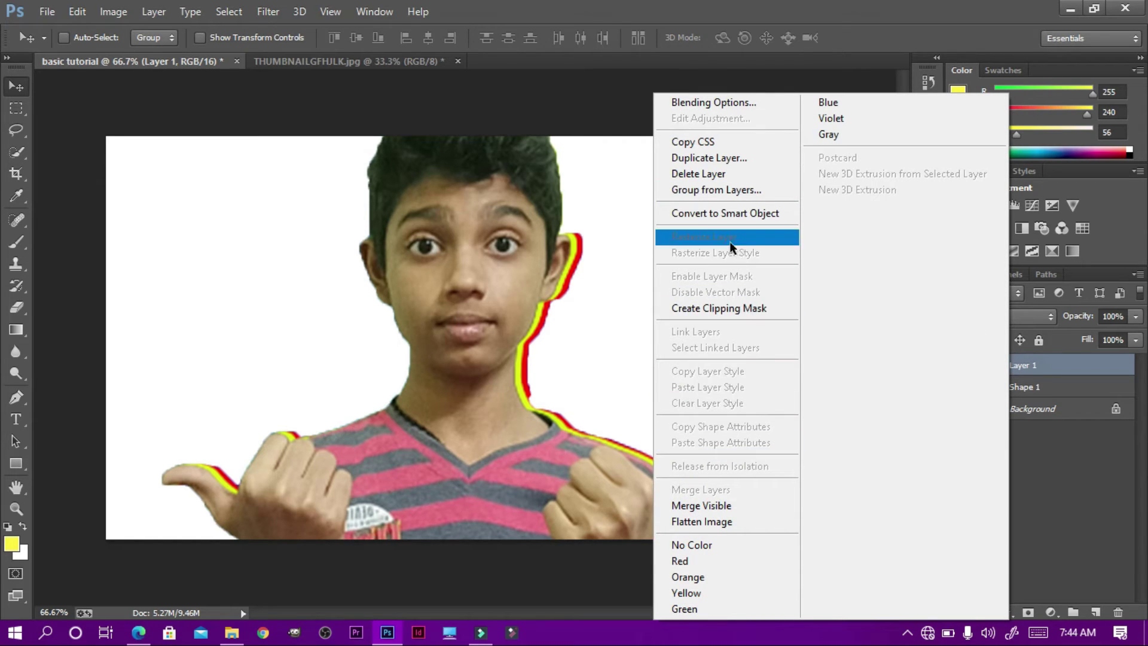
pyautogui.click(1074, 459)
pyautogui.moveTo(397, 361); pyautogui.dragTo(568, 358)
pyautogui.rightClick(566, 358)
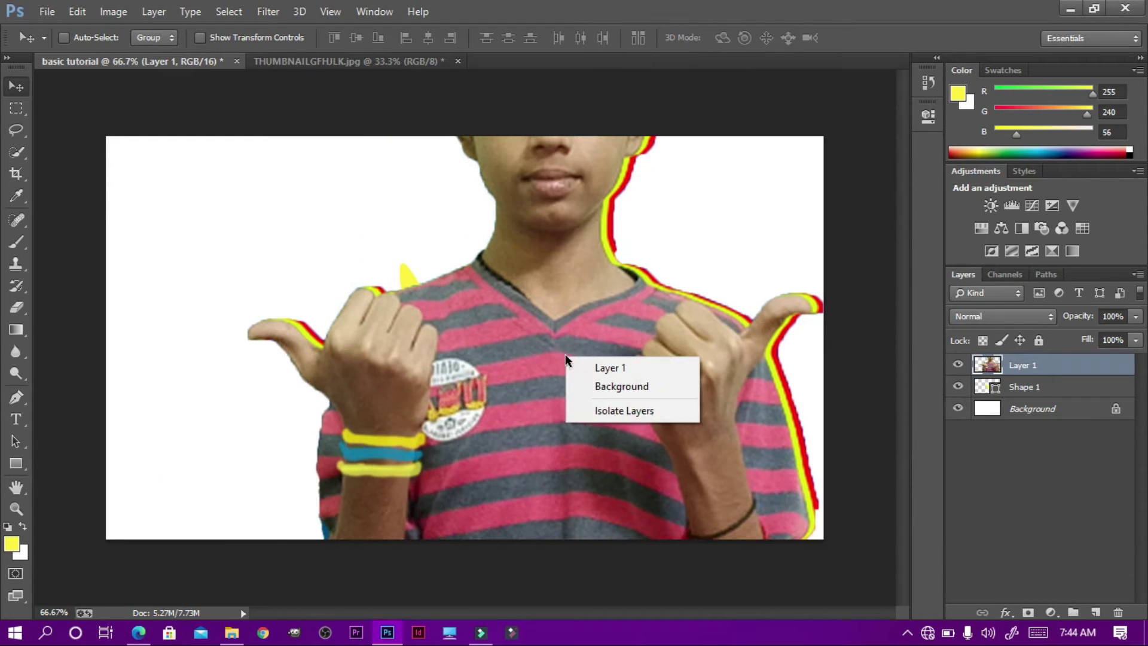
pyautogui.click(557, 360)
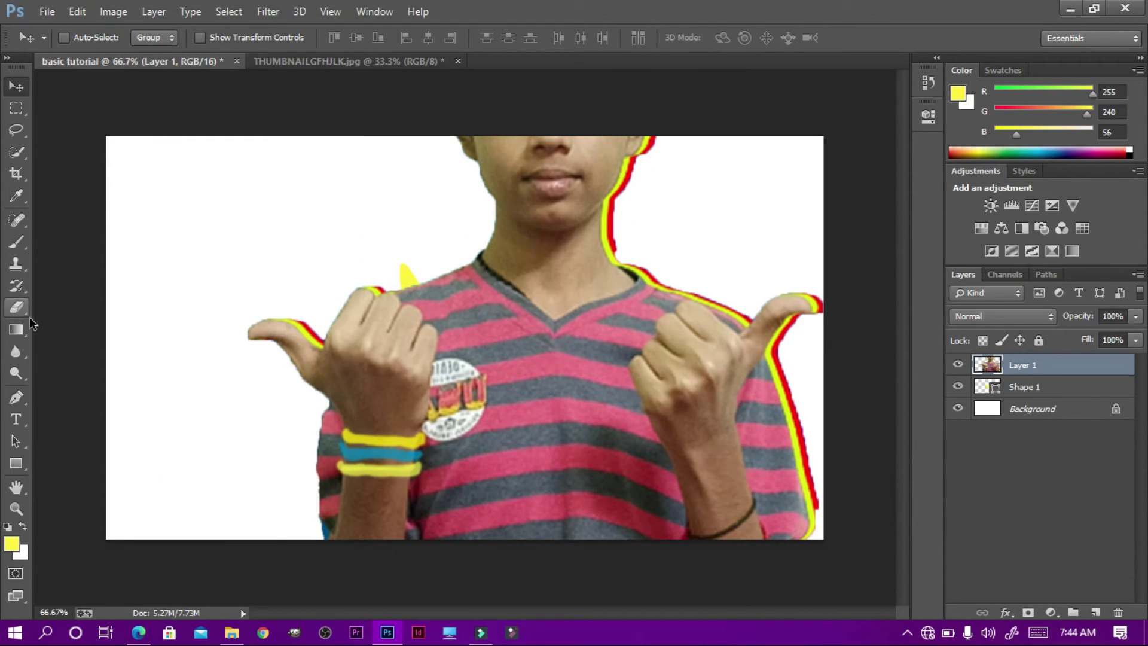
pyautogui.click(18, 441)
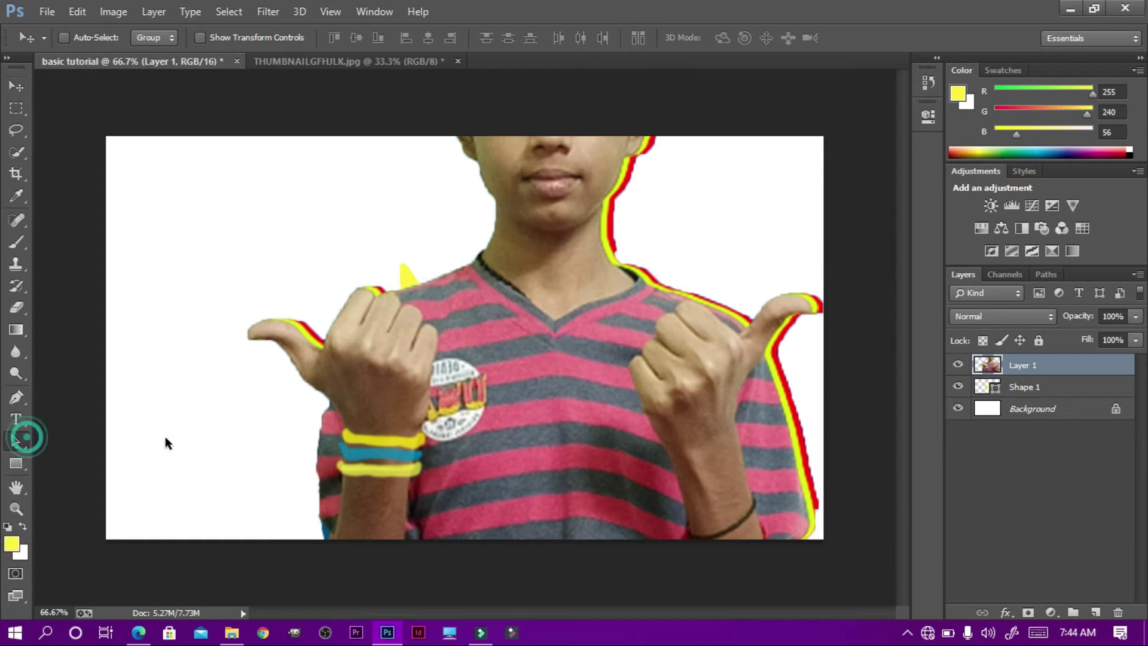
pyautogui.rightClick(704, 426)
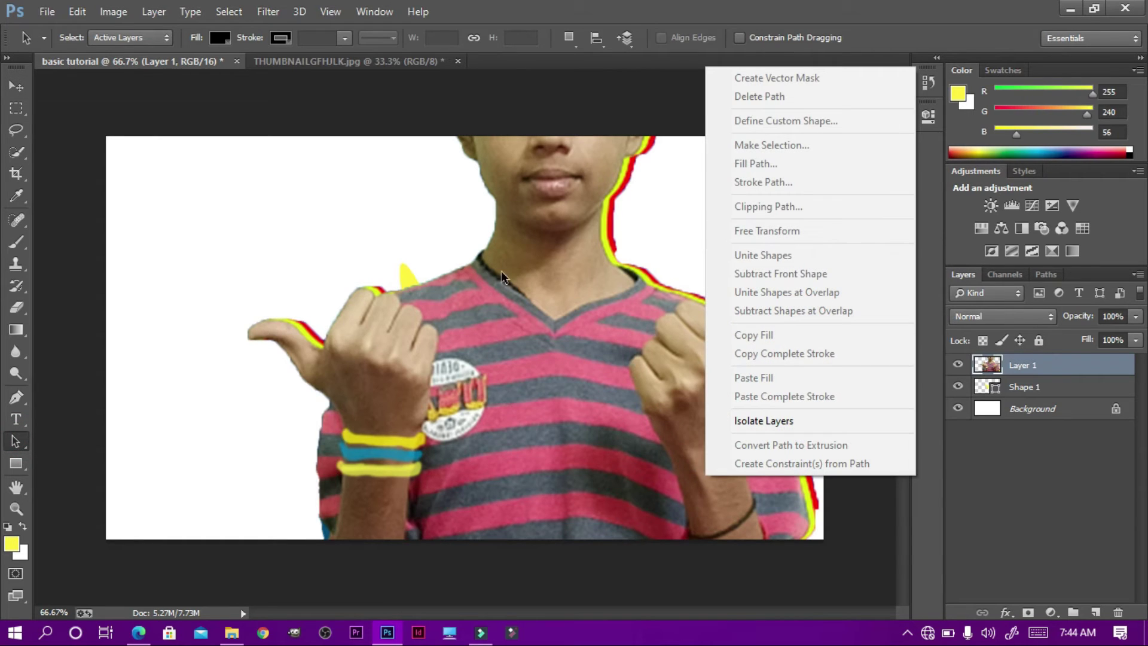
pyautogui.rightClick(519, 295)
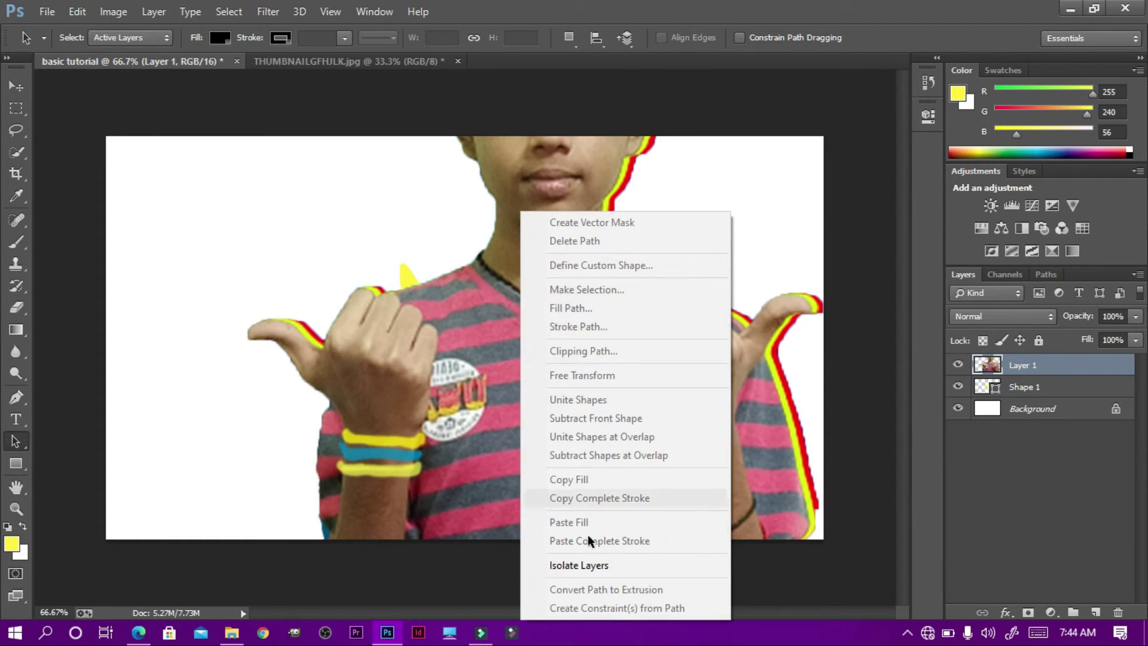
pyautogui.click(445, 343)
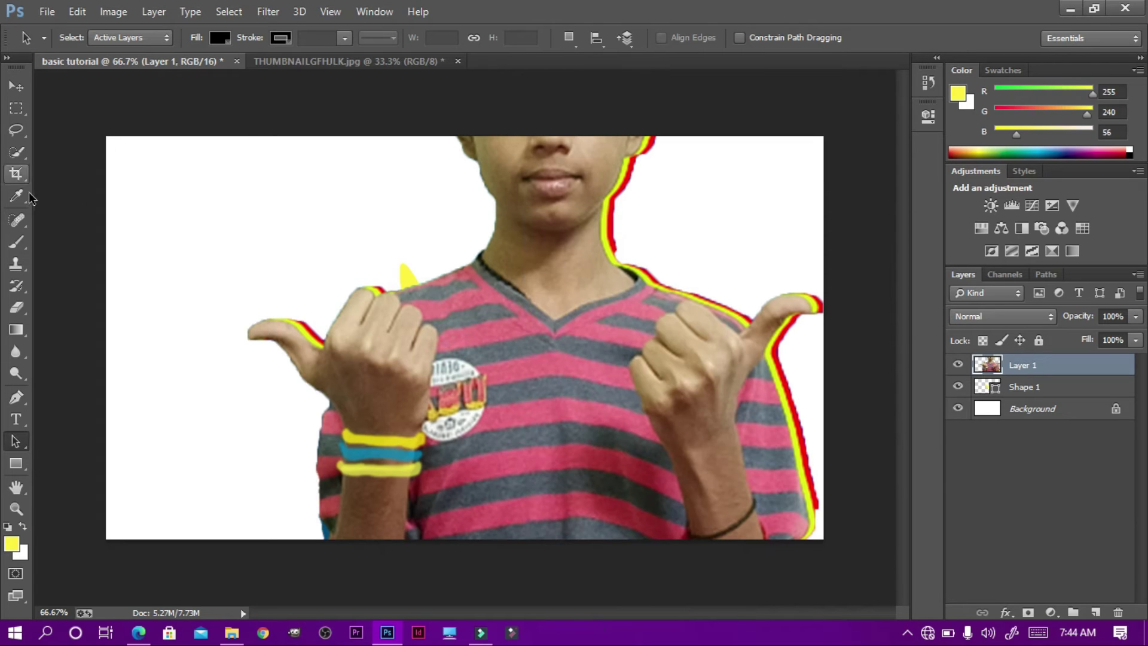
# Convert the boy's cutout layer, Layer 1, to a Smart Object.
pyautogui.rightClick(1039, 369)
pyautogui.click(733, 215)
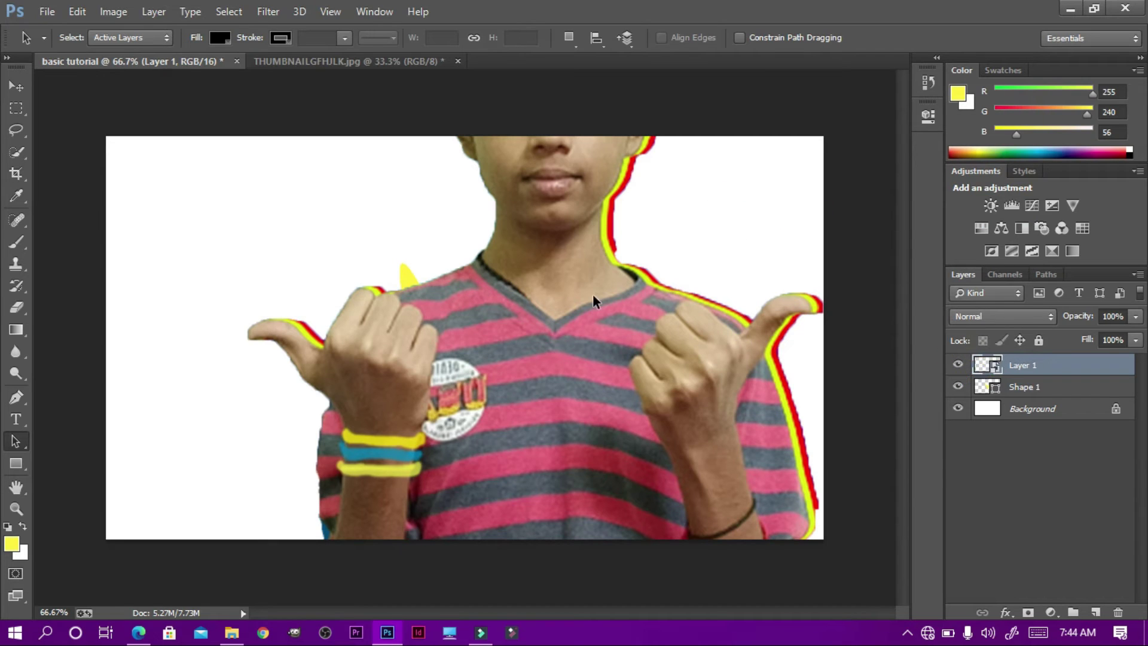
pyautogui.rightClick(1012, 369)
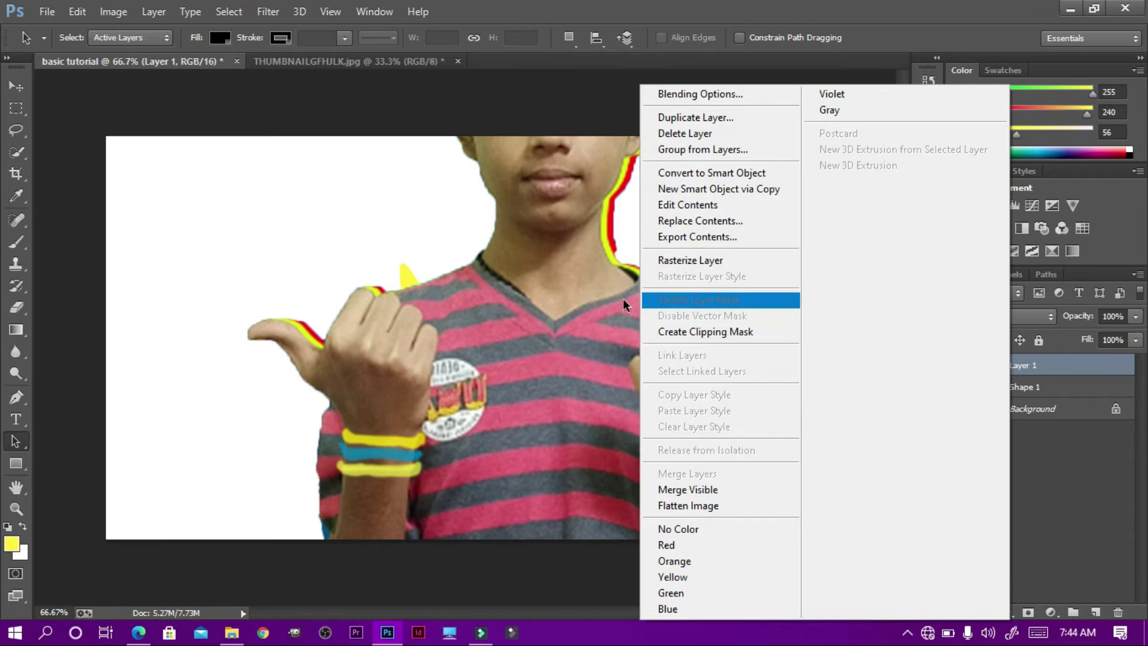
pyautogui.click(557, 310)
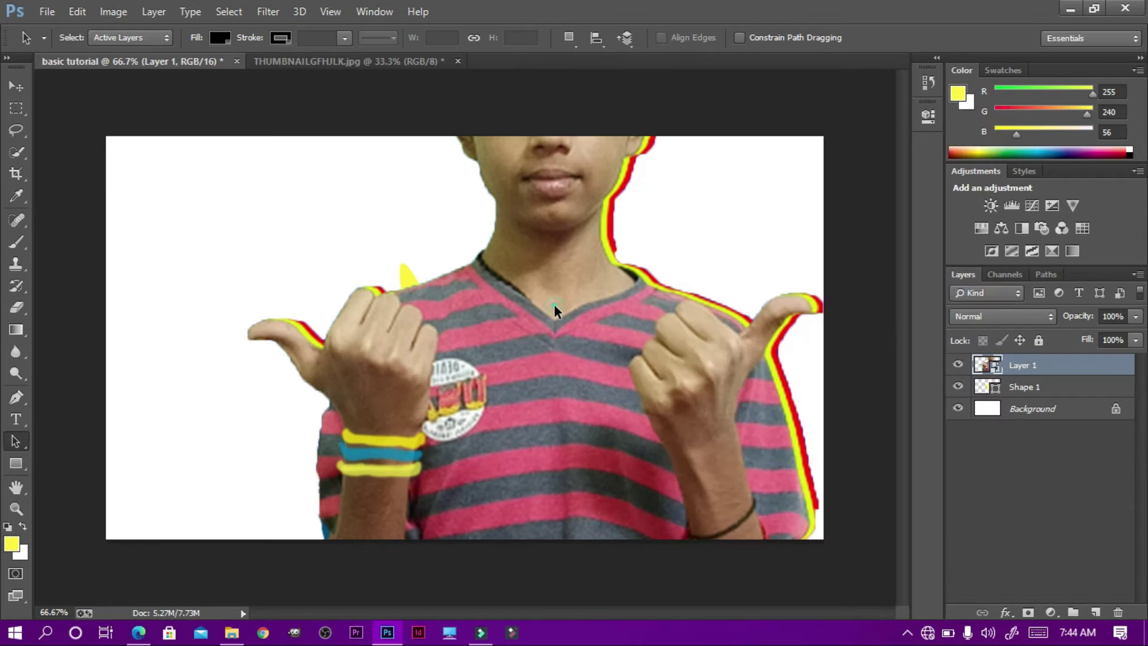
# Create a new white RGB document from the Clipboard preset, 1036 × 1220 pixels at 72 pixels/inch.
pyautogui.rightClick(519, 67)
pyautogui.click(561, 132)
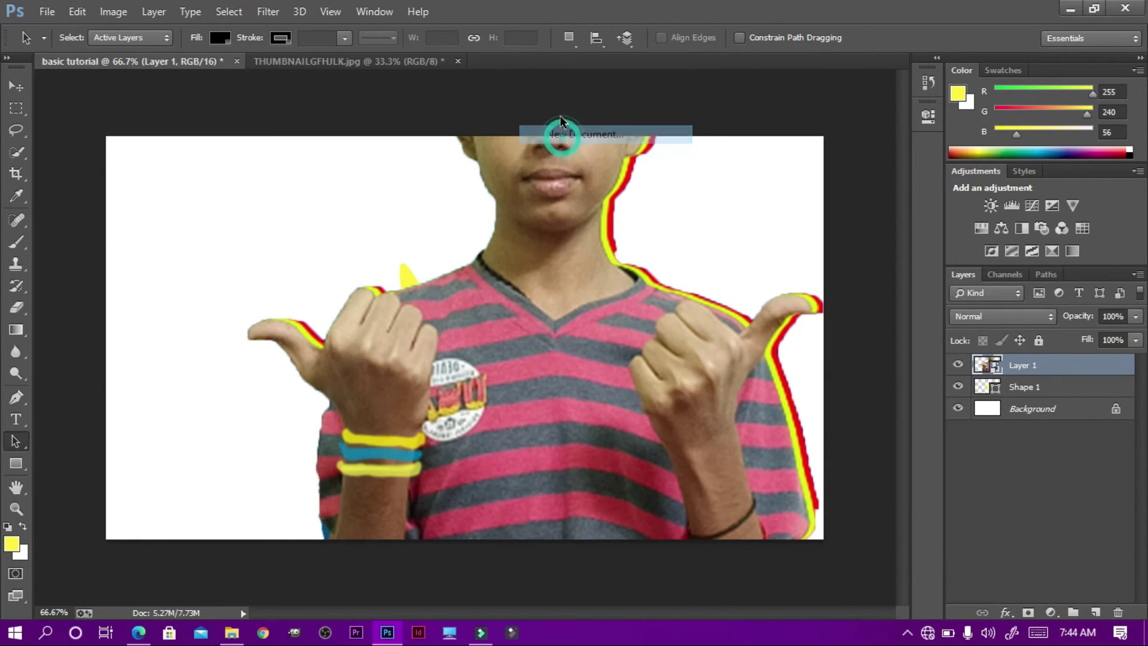
pyautogui.click(49, 169)
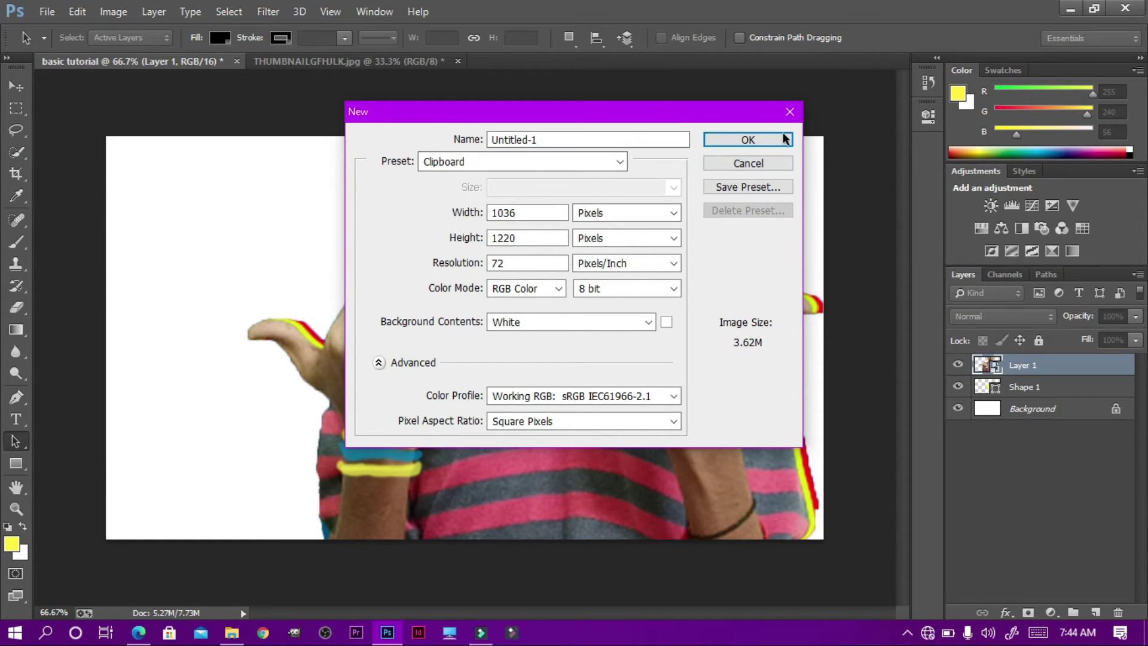
pyautogui.click(751, 142)
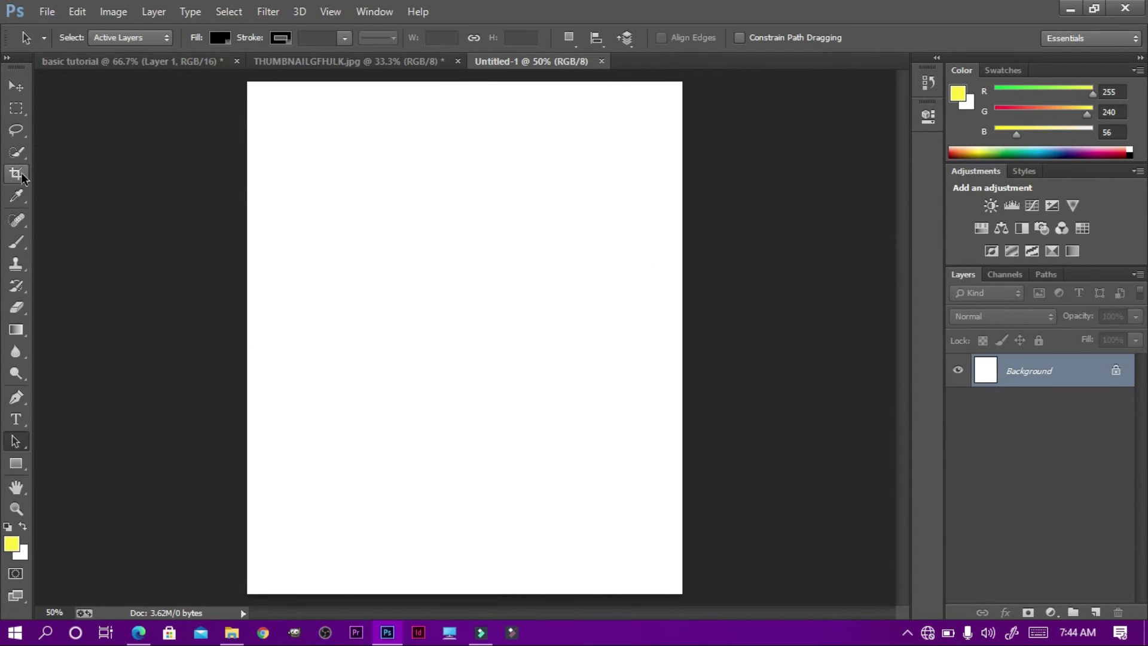
# Crop the blank canvas to a much smaller, narrower portrait area with the Crop tool and apply it.
pyautogui.click(20, 176)
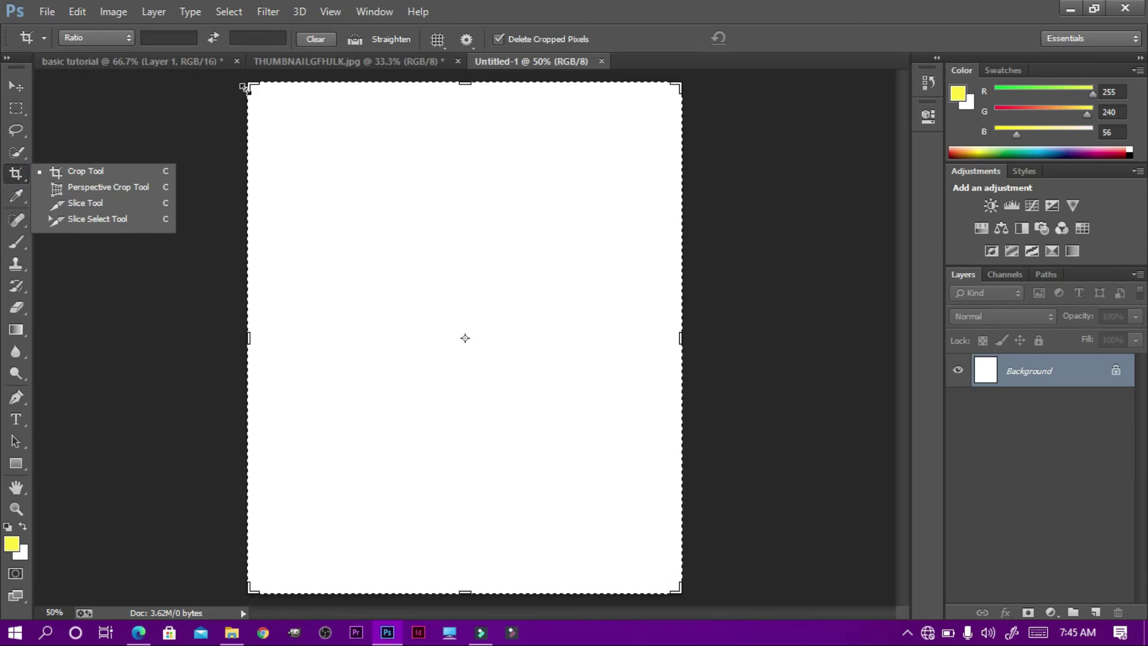
pyautogui.moveTo(243, 87)
pyautogui.mouseDown()
pyautogui.moveTo(277, 113)
pyautogui.moveTo(253, 90)
pyautogui.mouseUp()
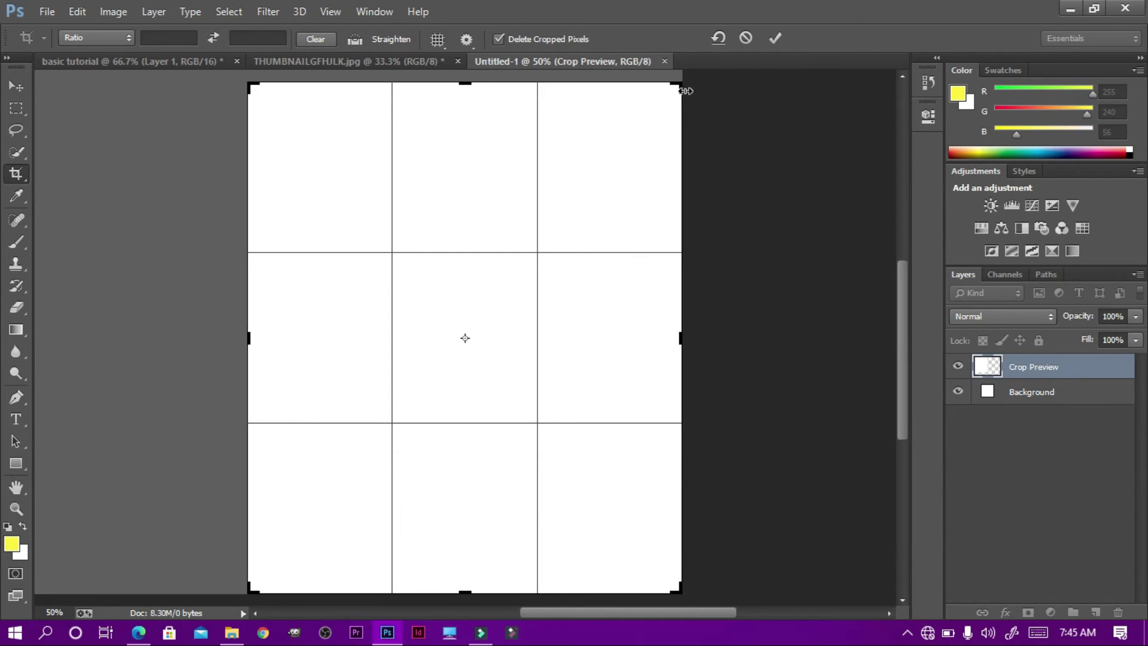
pyautogui.moveTo(675, 85); pyautogui.dragTo(559, 234)
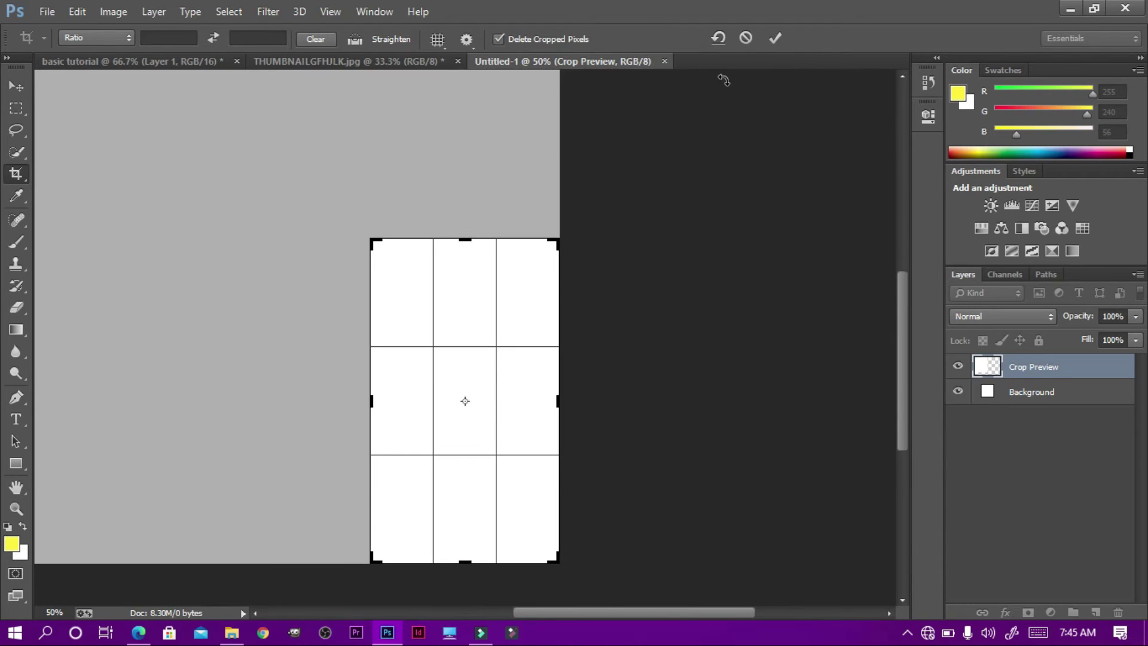
pyautogui.click(779, 39)
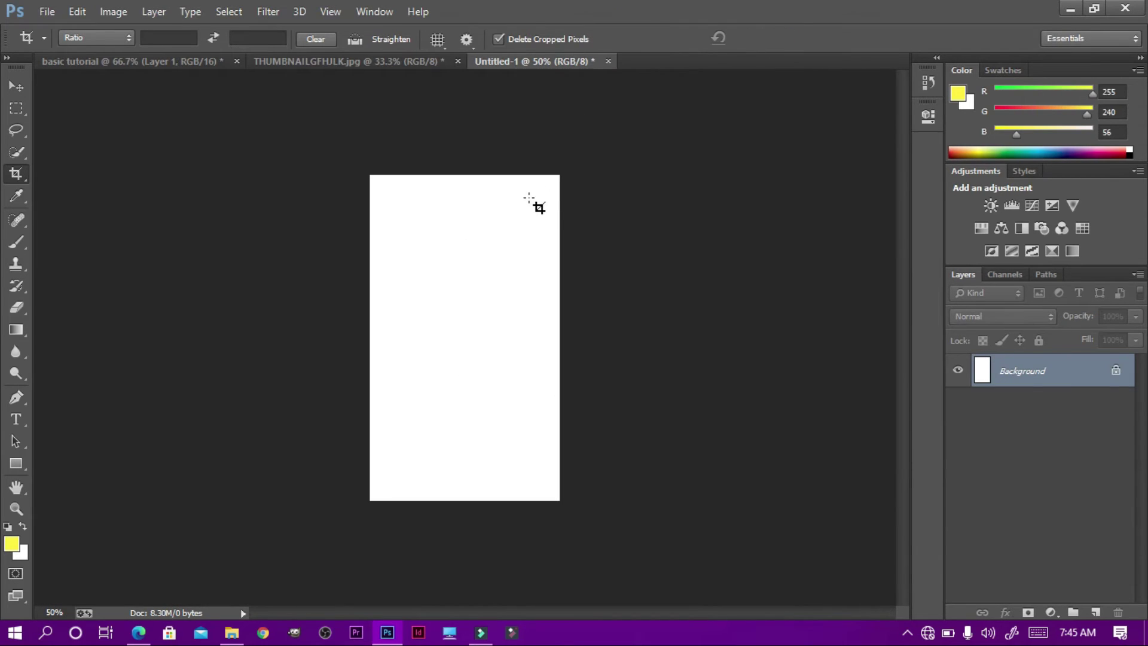
# Sample colours with the Eyedropper, ending with dark grey (RGB 40, 40, 40) as the foreground colour.
pyautogui.click(14, 198)
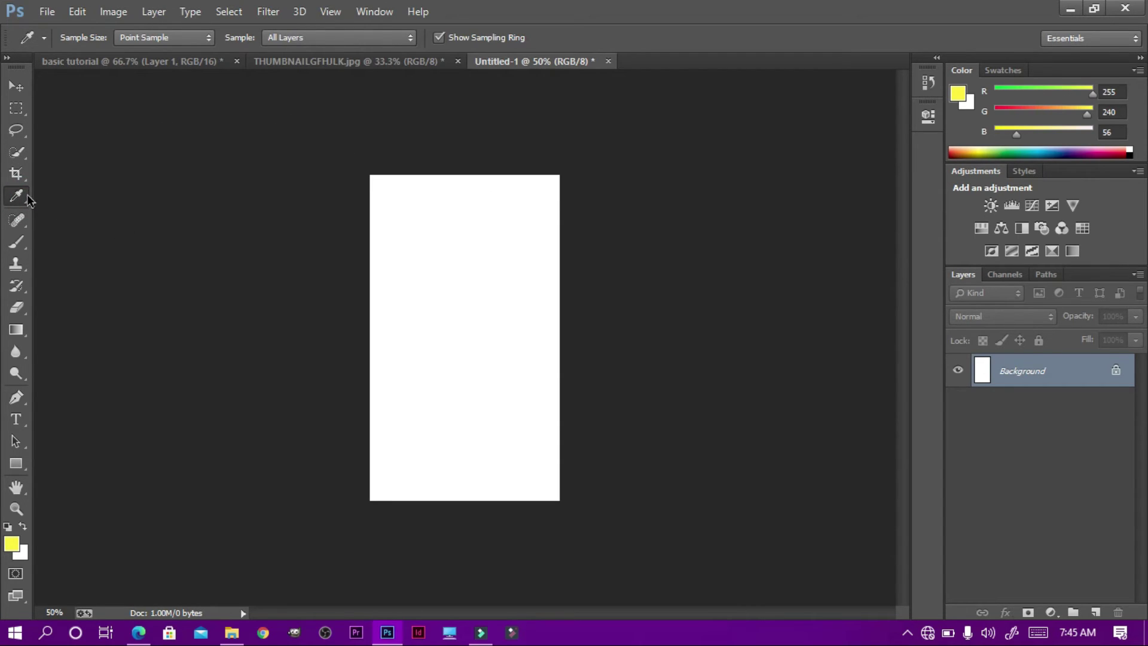
pyautogui.moveTo(464, 251); pyautogui.dragTo(962, 129)
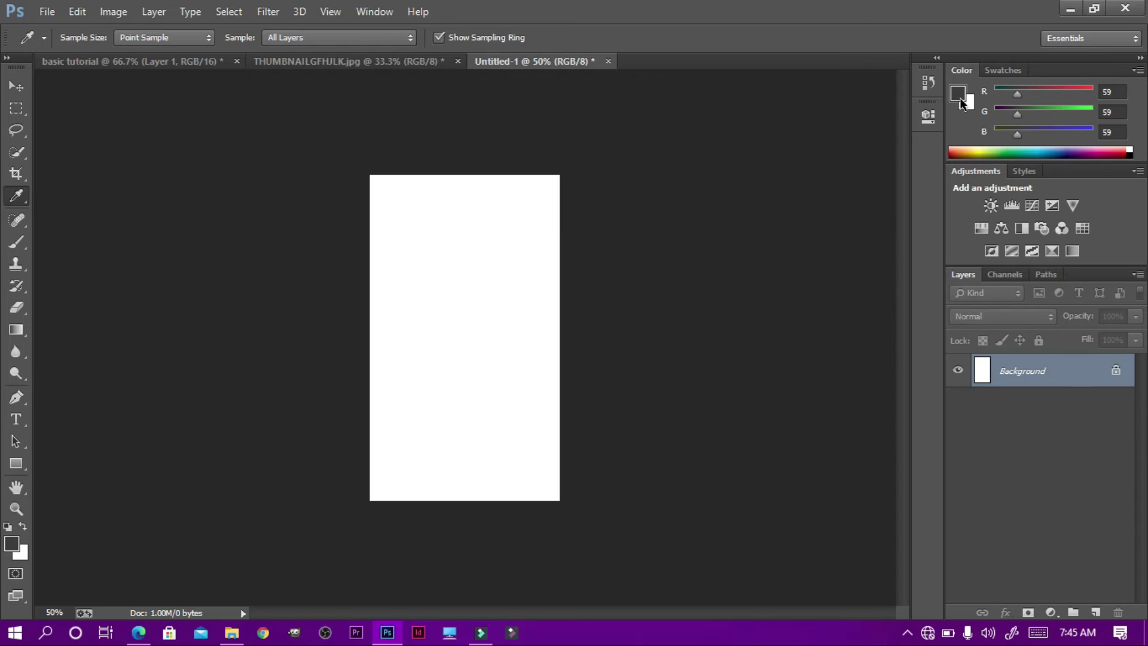
pyautogui.moveTo(375, 237); pyautogui.dragTo(679, 36)
pyautogui.moveTo(794, 356); pyautogui.dragTo(772, 629)
pyautogui.moveTo(751, 587); pyautogui.dragTo(711, 380)
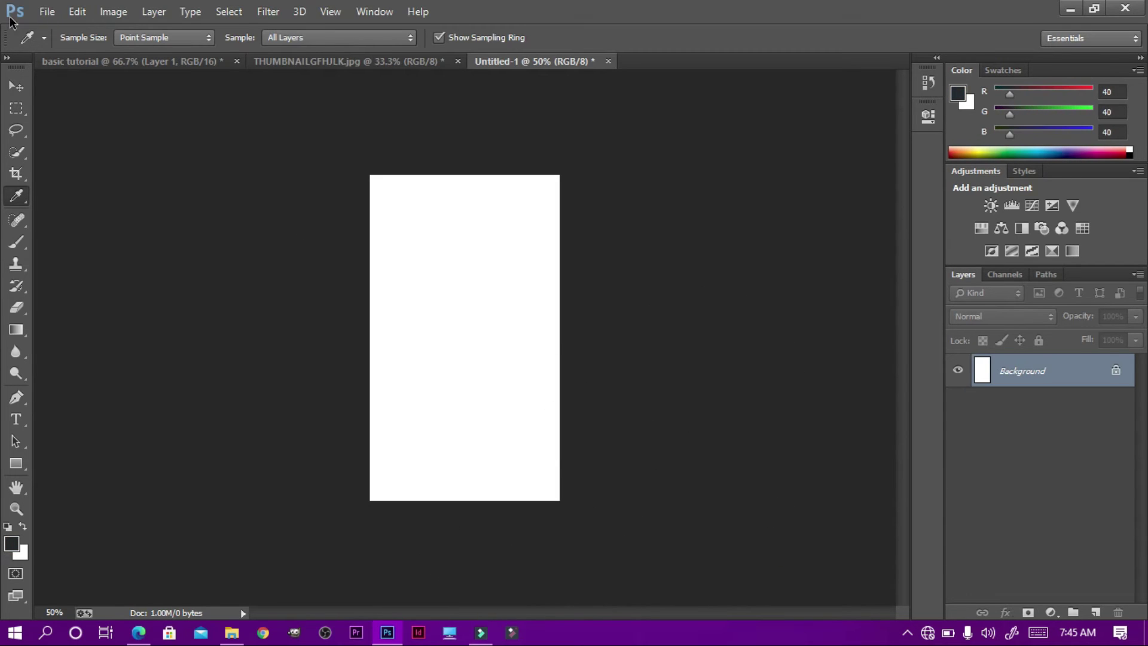
# Activate the Spot Healing Brush and paint a short stroke near the upper edge of the white canvas.
pyautogui.click(19, 222)
pyautogui.moveTo(422, 229)
pyautogui.mouseDown()
pyautogui.moveTo(419, 278)
pyautogui.moveTo(431, 286)
pyautogui.moveTo(466, 240)
pyautogui.moveTo(414, 312)
pyautogui.moveTo(459, 257)
pyautogui.moveTo(414, 249)
pyautogui.moveTo(424, 258)
pyautogui.moveTo(427, 214)
pyautogui.mouseUp()
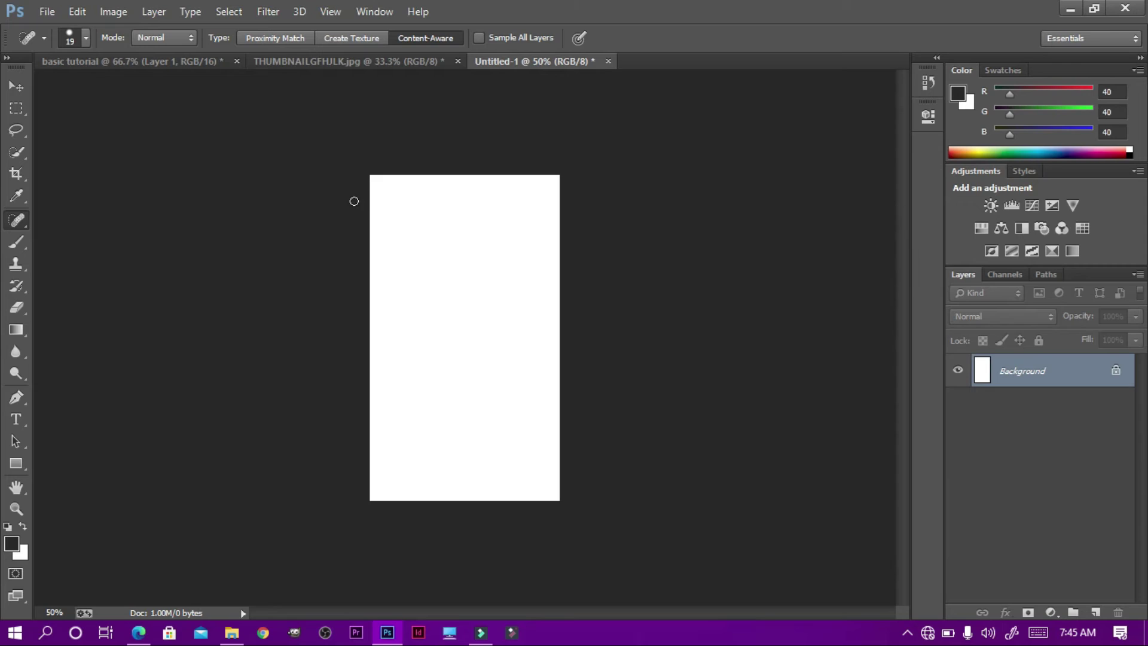
# Bring up the screen recorder's controls and paint Spot Healing Brush strokes across the upper part of the blank canvas.
pyautogui.moveTo(459, 226)
pyautogui.mouseDown()
pyautogui.moveTo(454, 262)
pyautogui.moveTo(482, 242)
pyautogui.mouseUp()
pyautogui.click(907, 632)
pyautogui.click(909, 607)
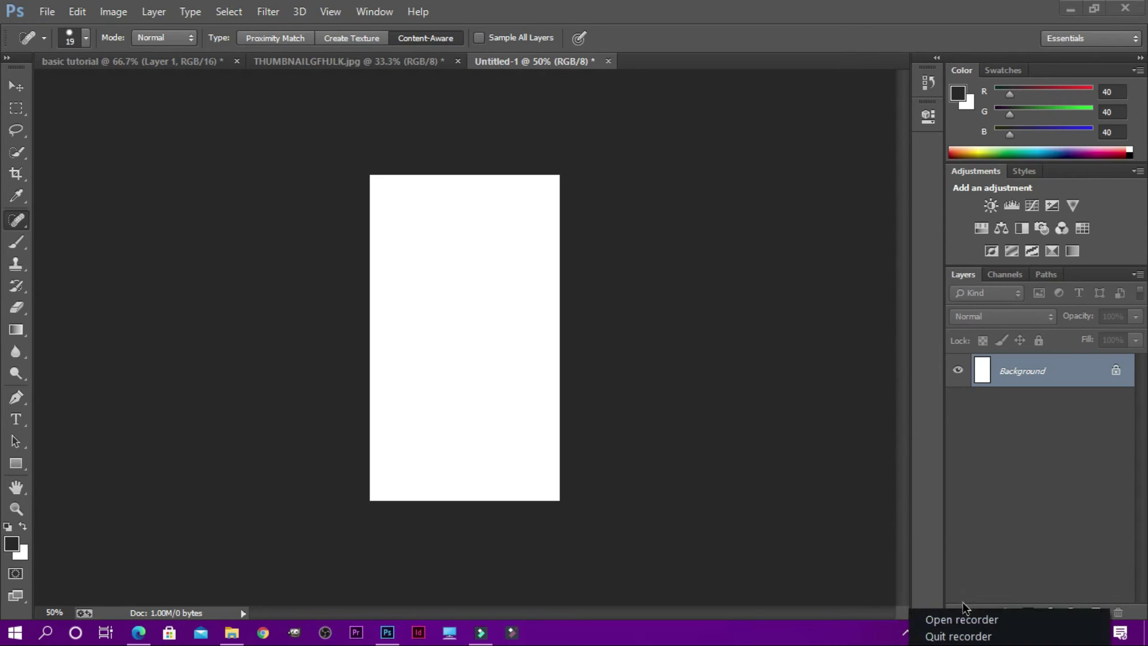
pyautogui.click(972, 615)
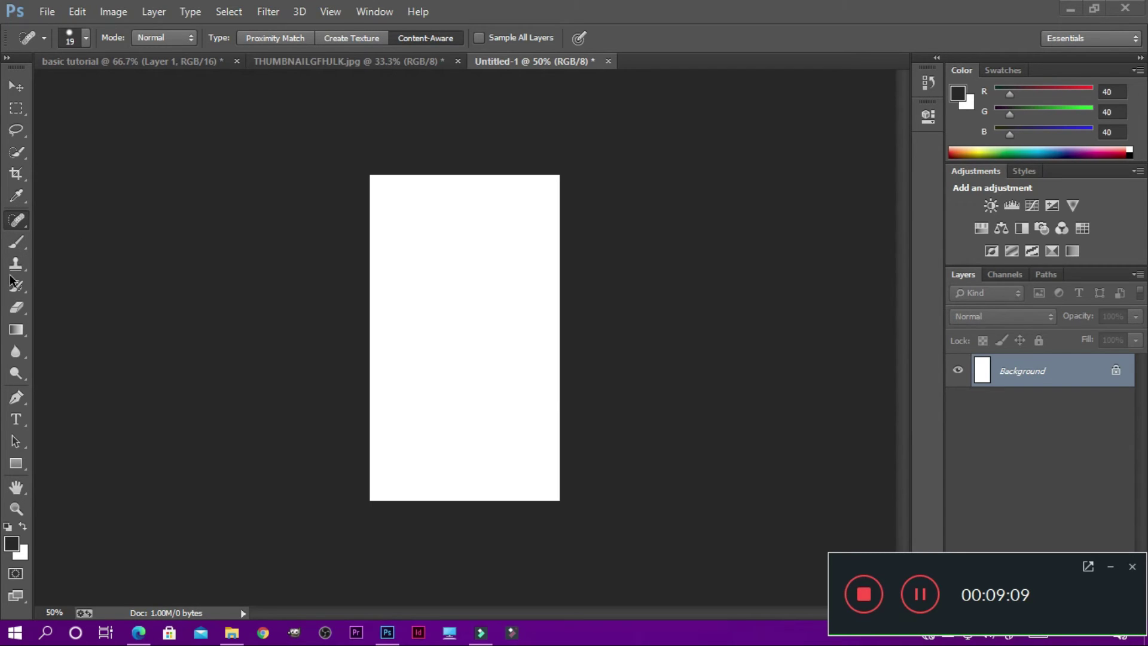
pyautogui.moveTo(383, 242)
pyautogui.mouseDown()
pyautogui.moveTo(423, 281)
pyautogui.moveTo(479, 254)
pyautogui.moveTo(463, 330)
pyautogui.mouseUp()
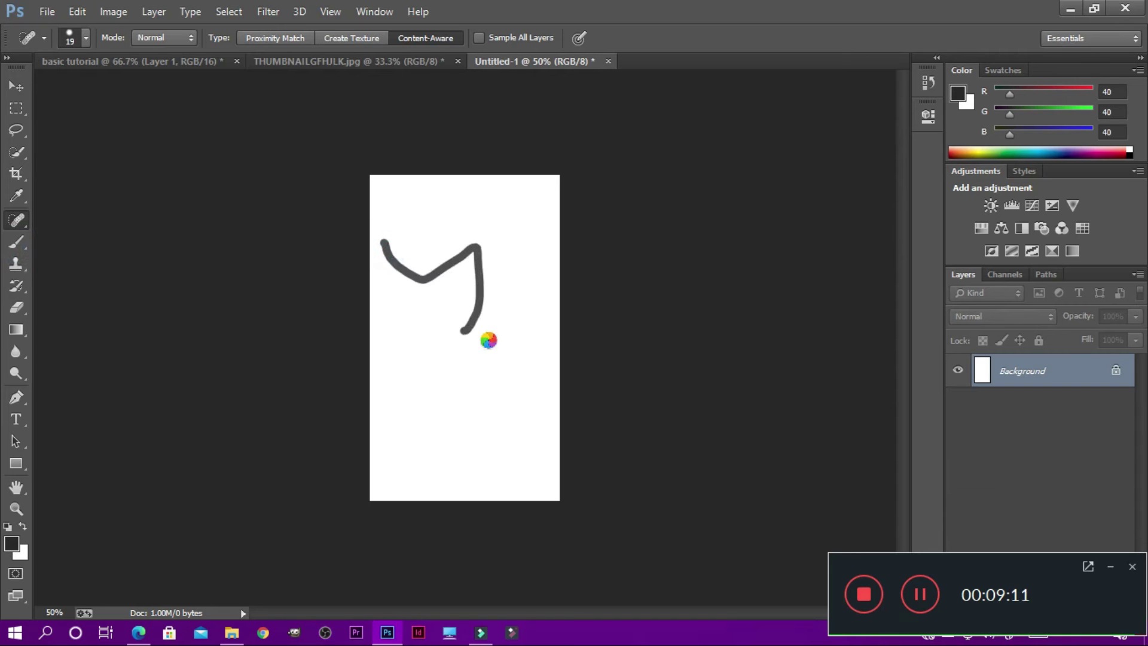
# Paint several freehand dark grey scribbles across the upper half of the white canvas with the Brush tool.
pyautogui.click(16, 242)
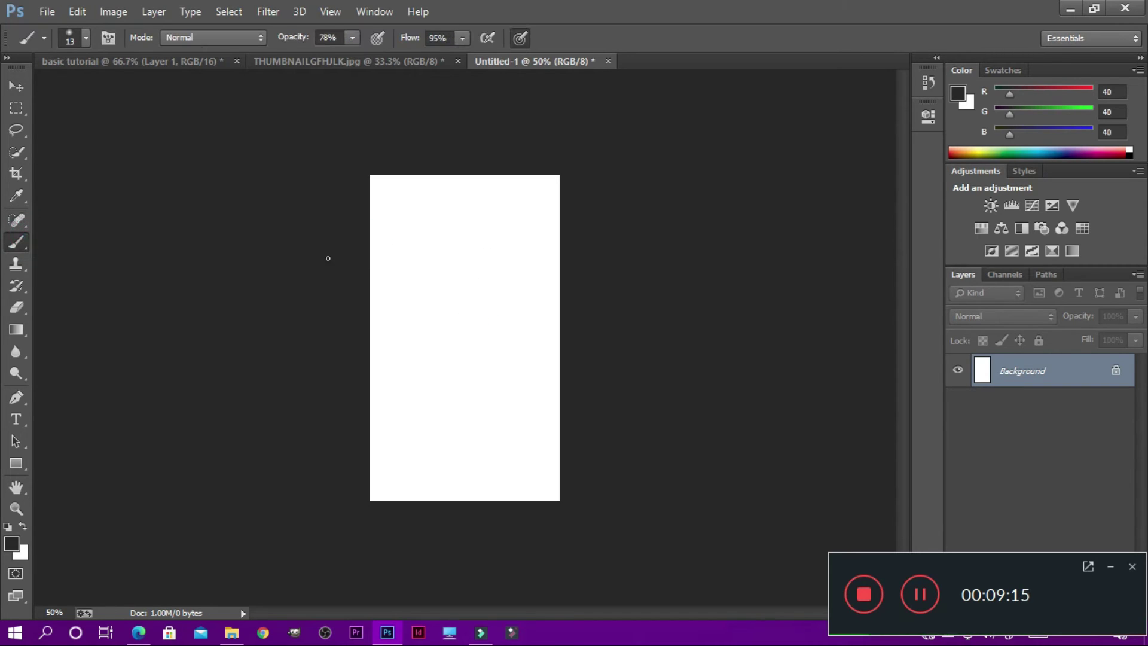
pyautogui.moveTo(434, 240)
pyautogui.mouseDown()
pyautogui.moveTo(409, 319)
pyautogui.moveTo(422, 282)
pyautogui.mouseUp()
pyautogui.moveTo(501, 254); pyautogui.dragTo(463, 263)
pyautogui.moveTo(515, 223); pyautogui.dragTo(466, 289)
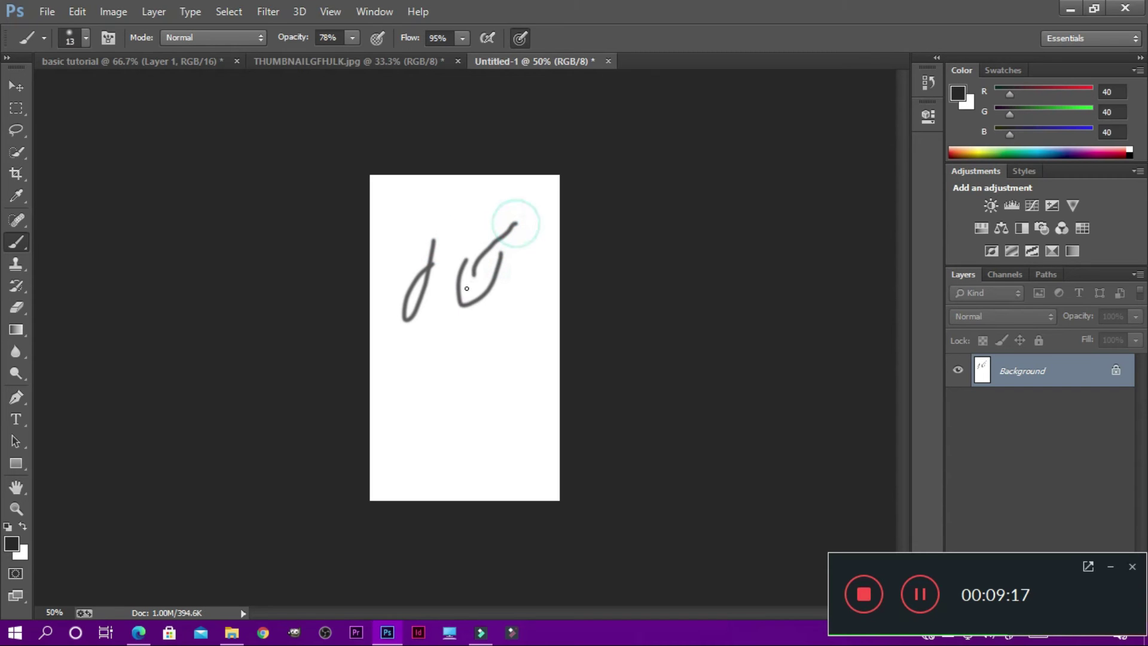
pyautogui.moveTo(472, 343)
pyautogui.mouseDown()
pyautogui.moveTo(496, 271)
pyautogui.moveTo(500, 337)
pyautogui.moveTo(525, 278)
pyautogui.moveTo(559, 287)
pyautogui.mouseUp()
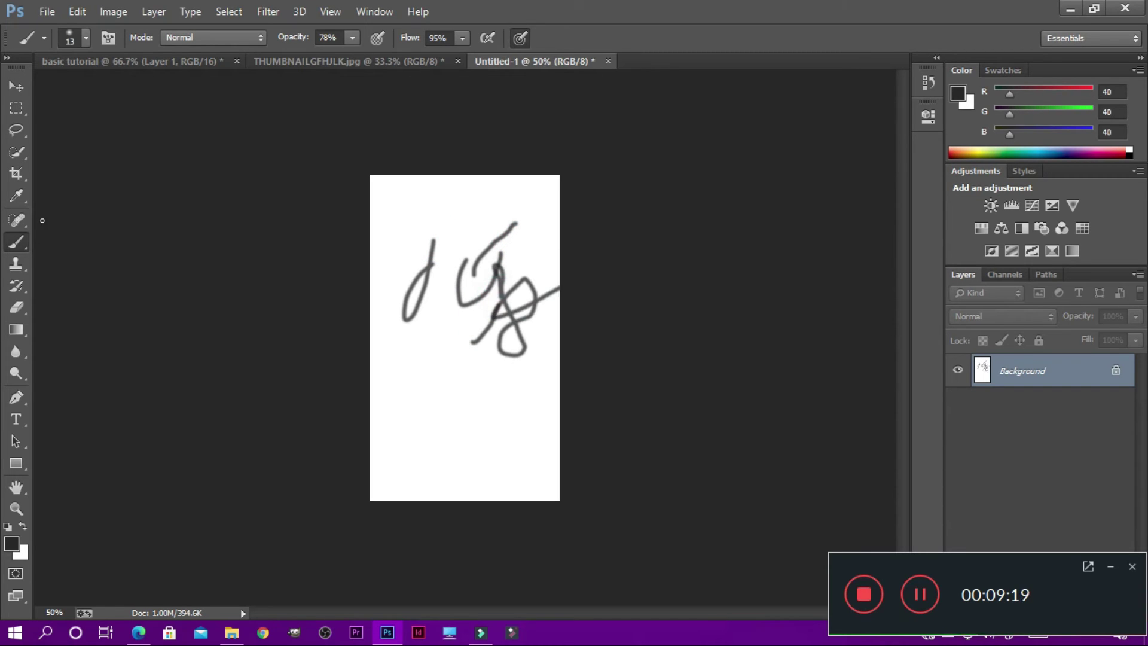
# Try to use the Clone Stamp tool on the canvas near the brush scribbles.
pyautogui.click(16, 264)
pyautogui.keyDown('alt'); pyautogui.click(419, 207); pyautogui.keyUp('alt')
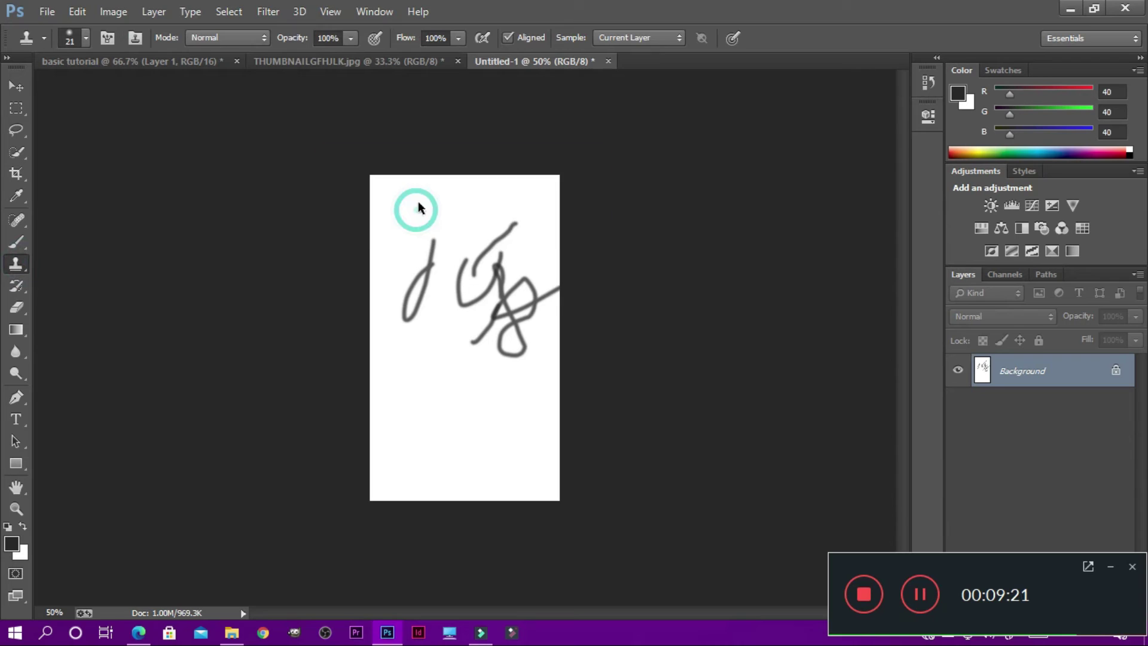
pyautogui.click(468, 234)
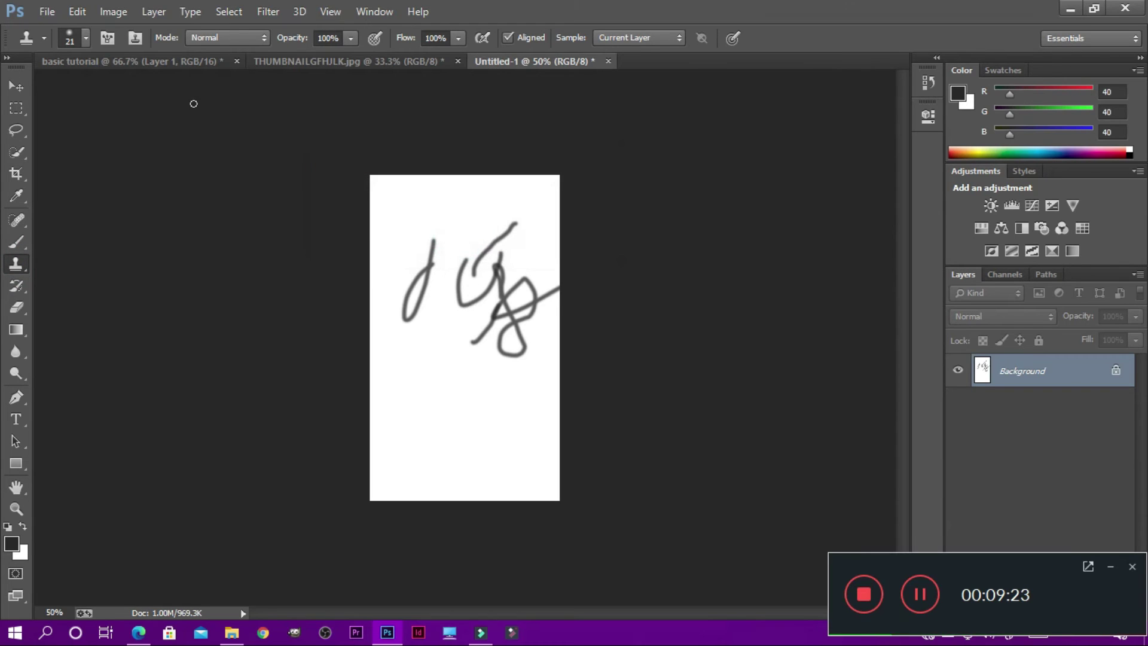
pyautogui.click(25, 37)
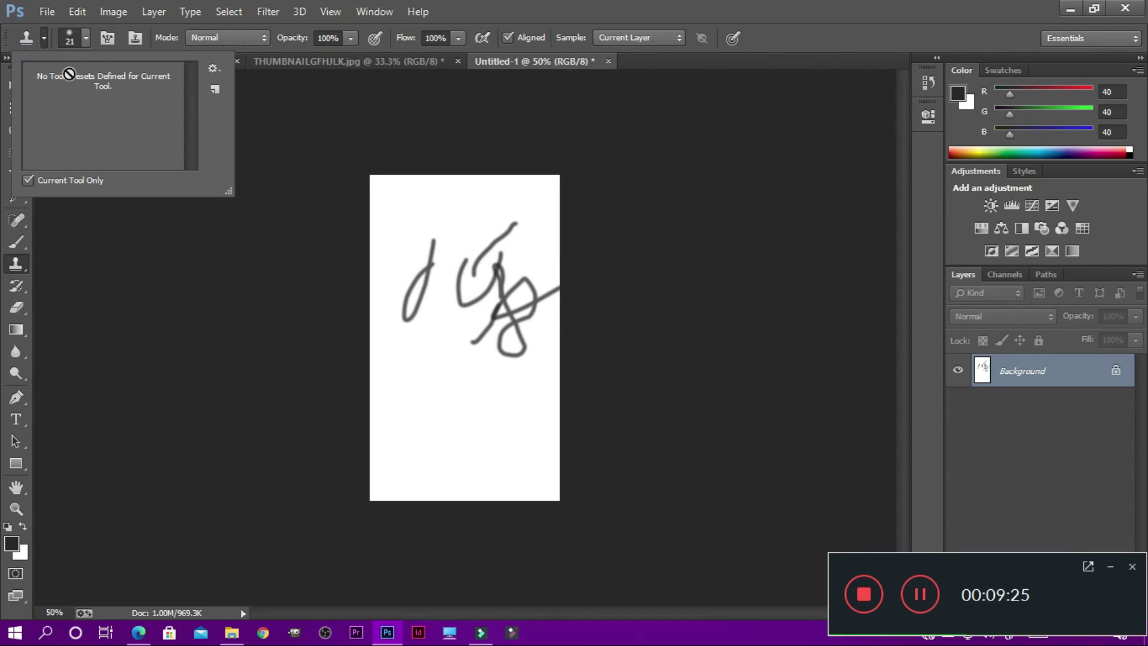
pyautogui.click(285, 119)
pyautogui.click(283, 116)
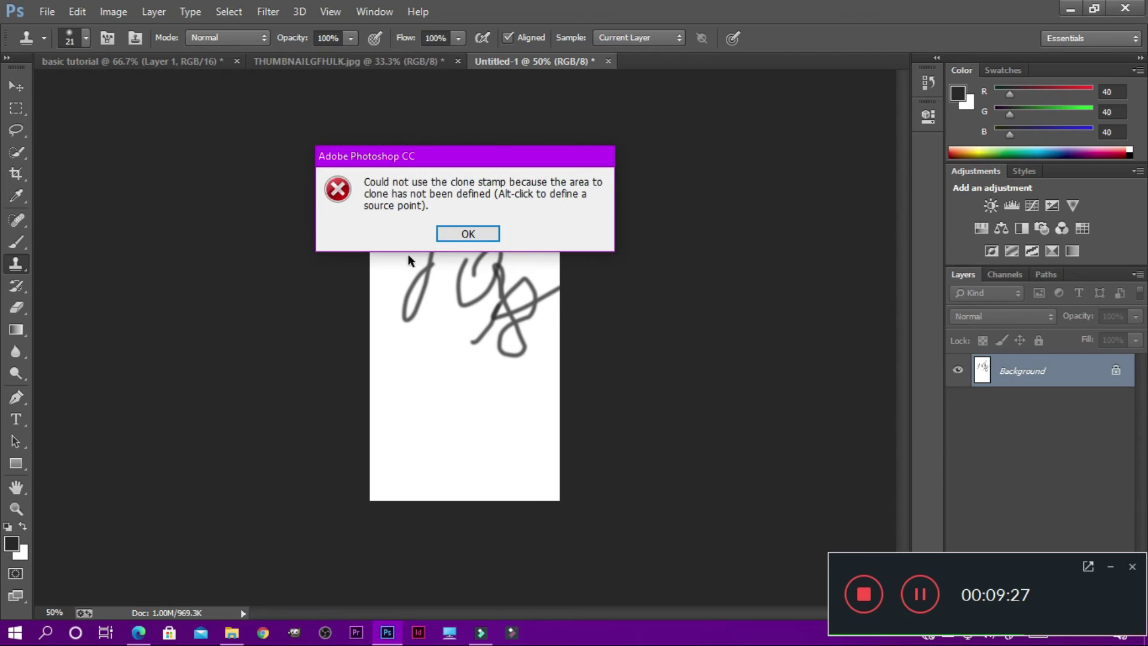
pyautogui.click(466, 235)
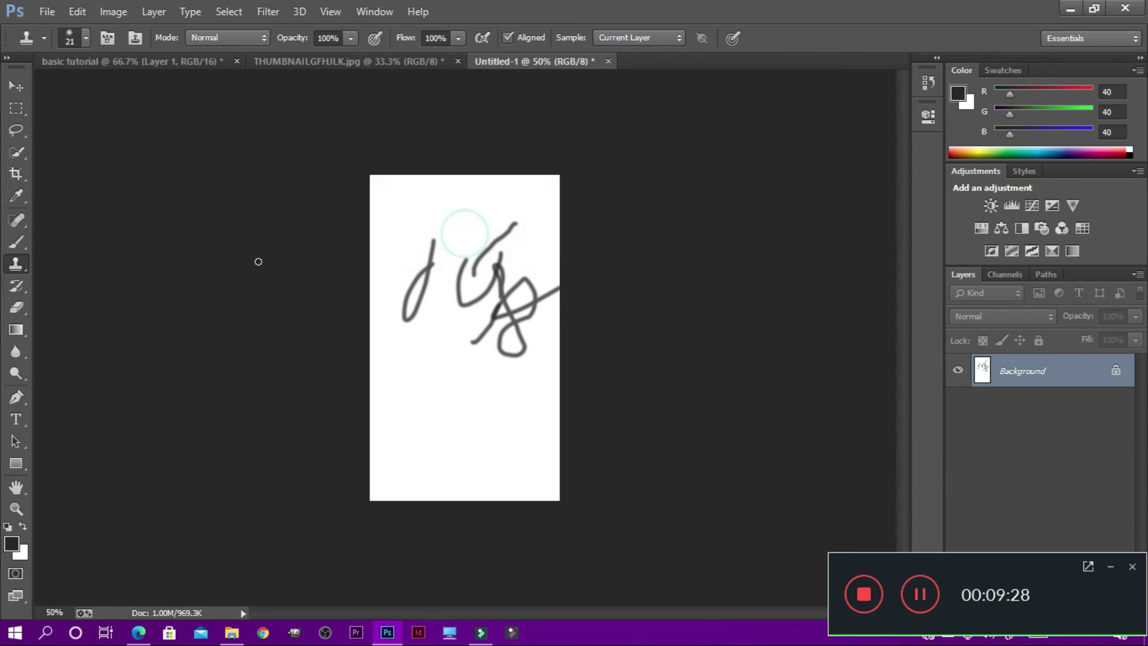
# Try the History Brush on the leftmost scribble, and erase parts of that scribble with the Eraser tool.
pyautogui.click(17, 287)
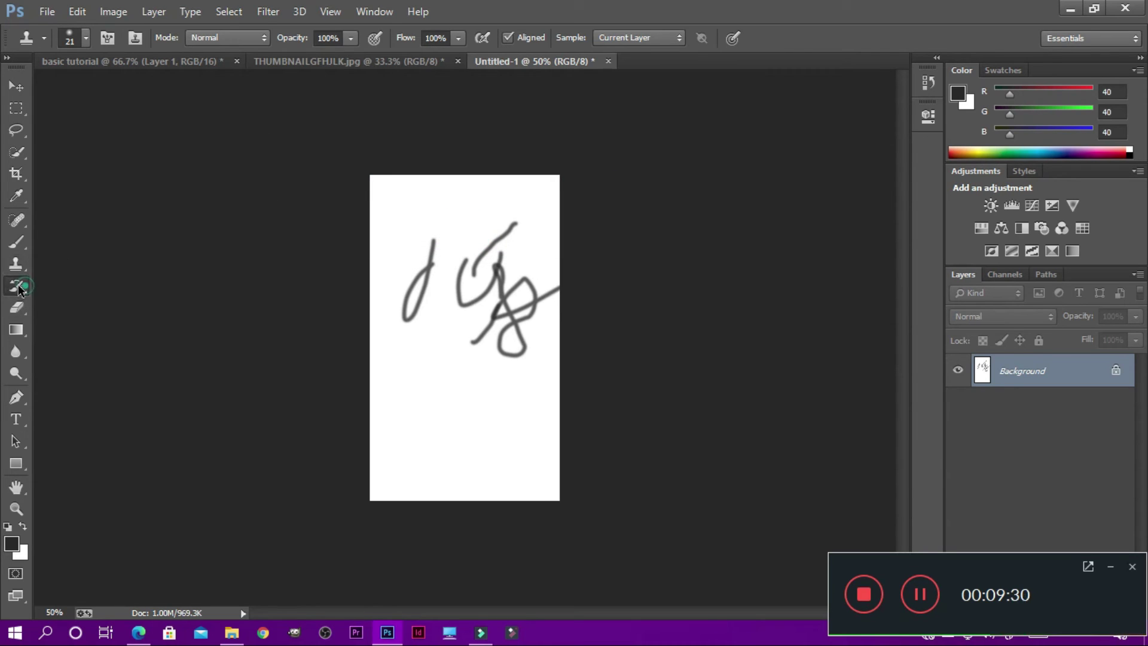
pyautogui.click(424, 242)
pyautogui.click(447, 232)
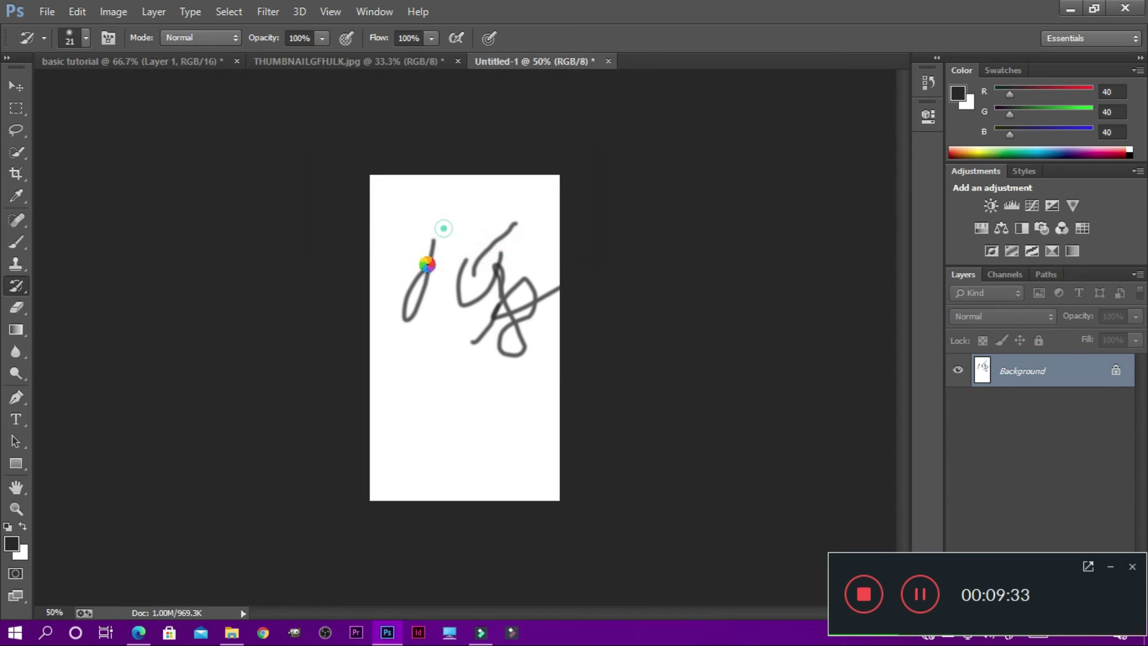
pyautogui.click(428, 237)
pyautogui.click(439, 232)
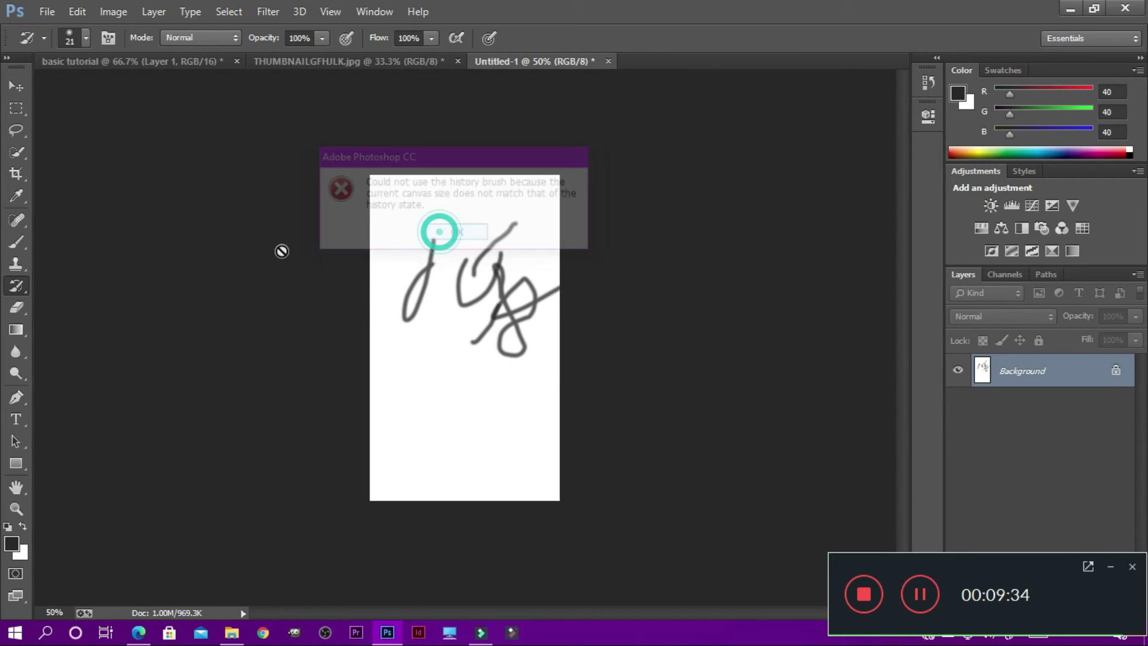
pyautogui.click(17, 307)
pyautogui.moveTo(425, 255); pyautogui.dragTo(409, 289)
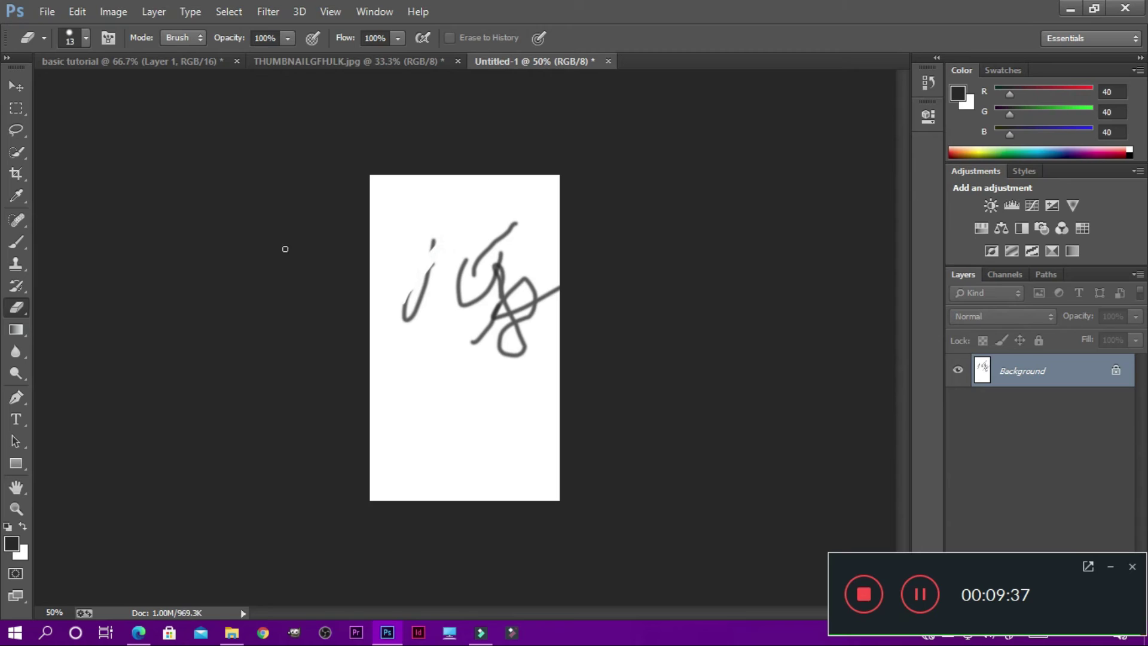
# Fill the canvas with downward linear gradients from the dark grey foreground to the white background colour.
pyautogui.click(18, 329)
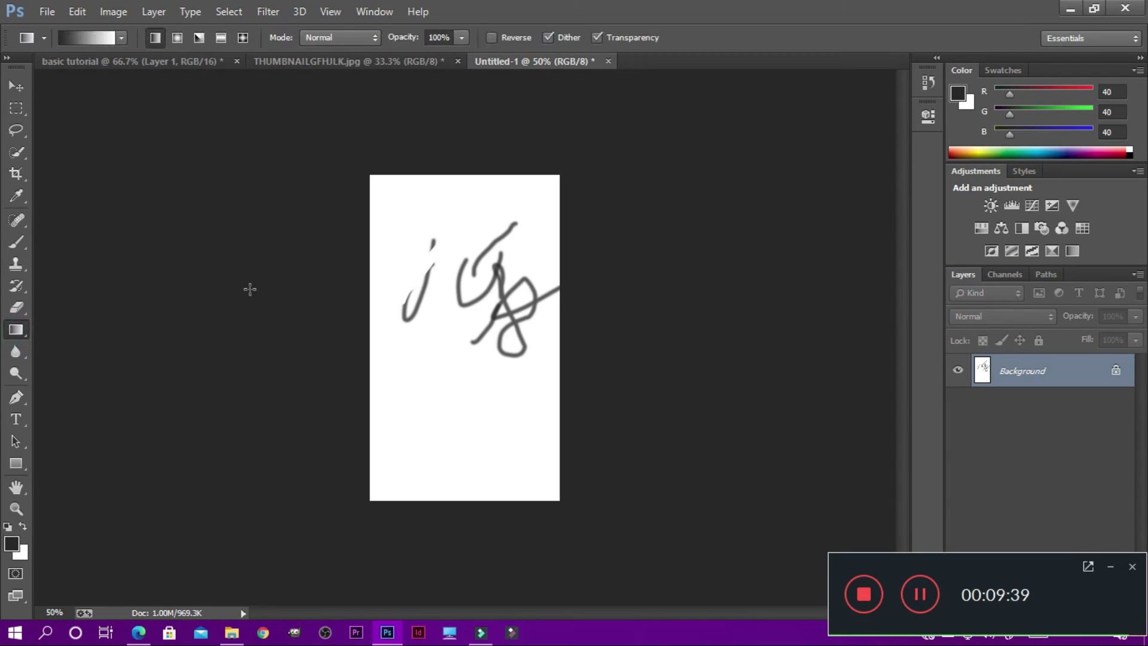
pyautogui.moveTo(405, 237); pyautogui.dragTo(443, 379)
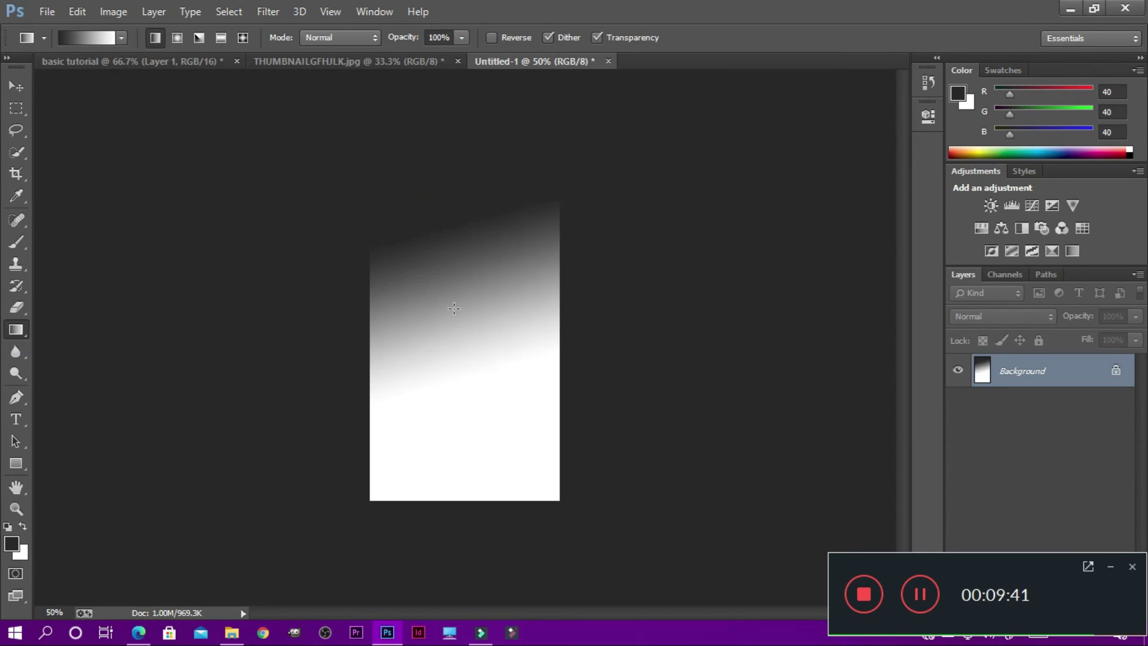
pyautogui.moveTo(412, 229); pyautogui.dragTo(426, 368)
pyautogui.moveTo(454, 411); pyautogui.dragTo(437, 509)
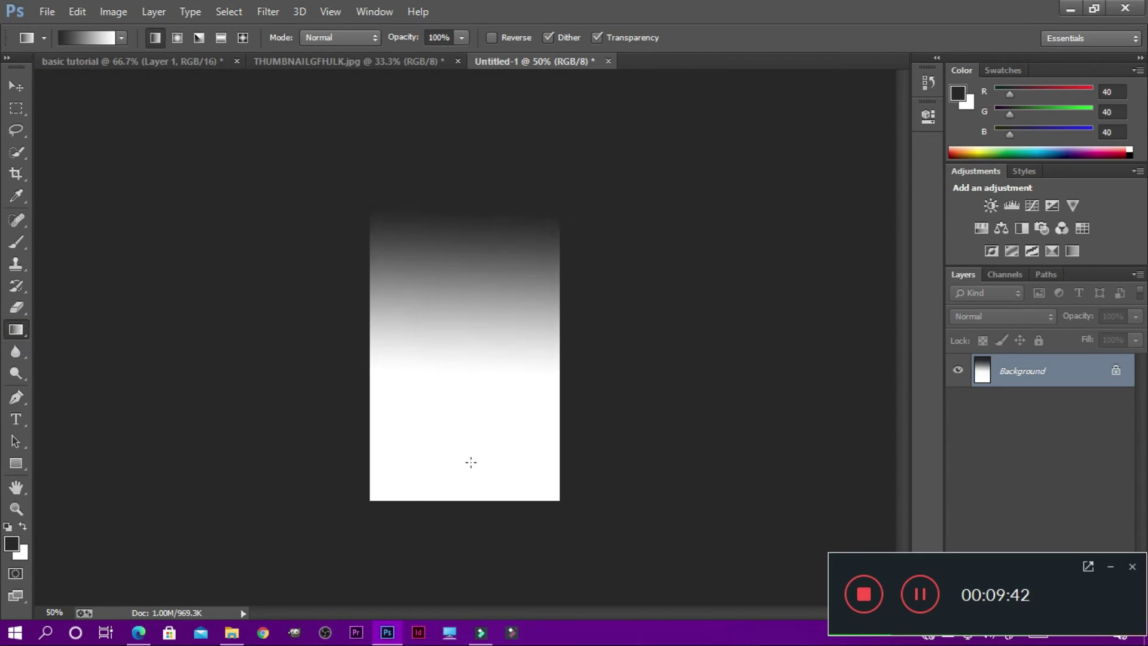
# Set the foreground colour to olive green (RGB 101, 112, 48) and fill the canvas with a diagonal gradient towards the lower left.
pyautogui.click(989, 153)
pyautogui.moveTo(483, 259); pyautogui.dragTo(213, 539)
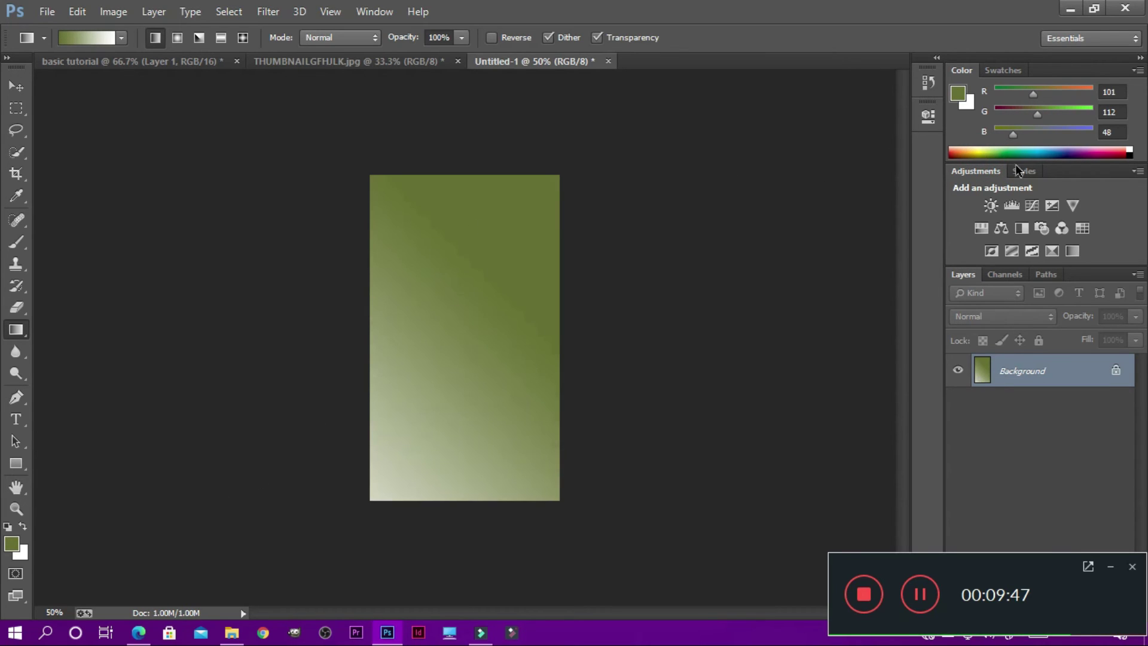
# Edit the Foreground to Background gradient and set its starting colour stop to a bright yellow-green.
pyautogui.click(22, 338)
pyautogui.click(22, 335)
pyautogui.click(105, 39)
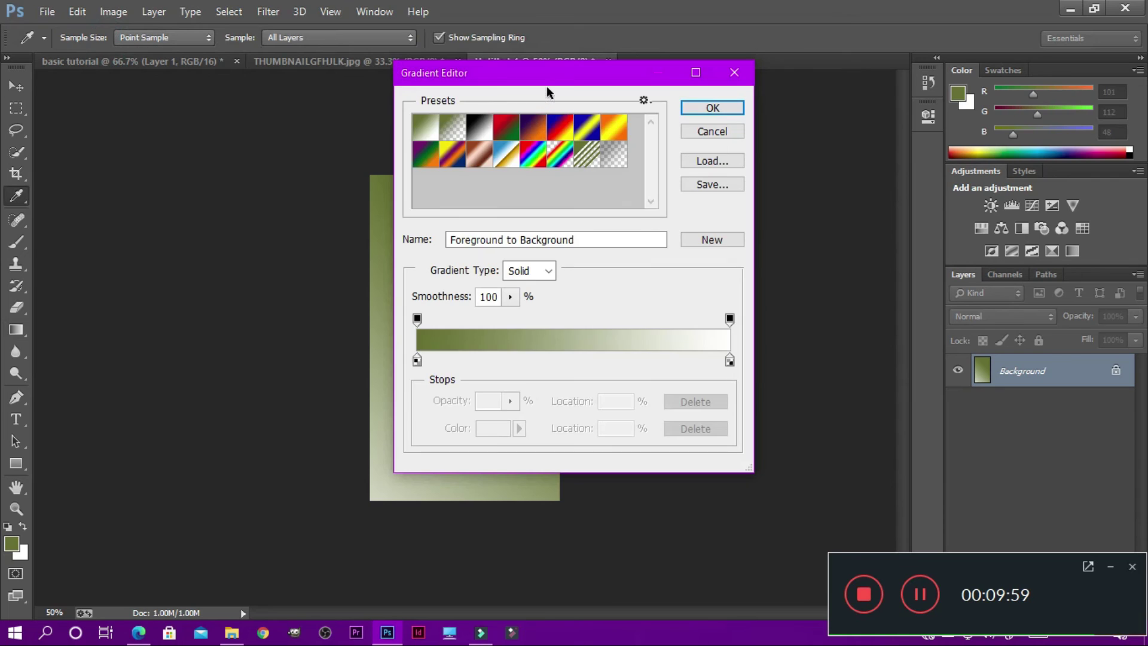
pyautogui.moveTo(470, 91); pyautogui.dragTo(228, 119)
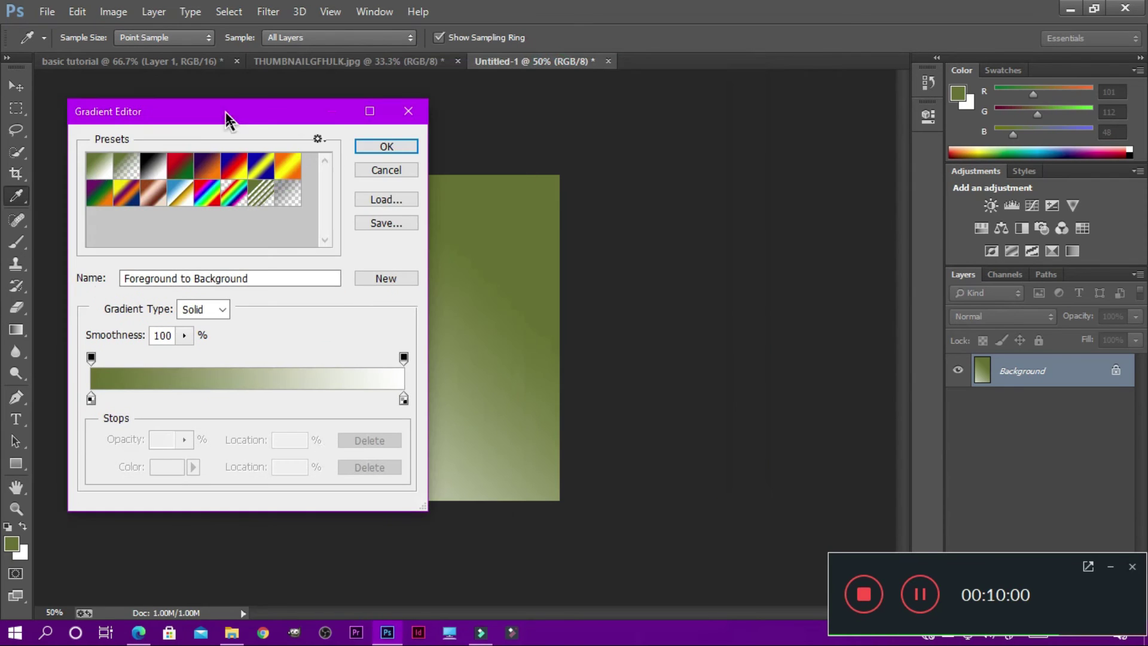
pyautogui.doubleClick(91, 399)
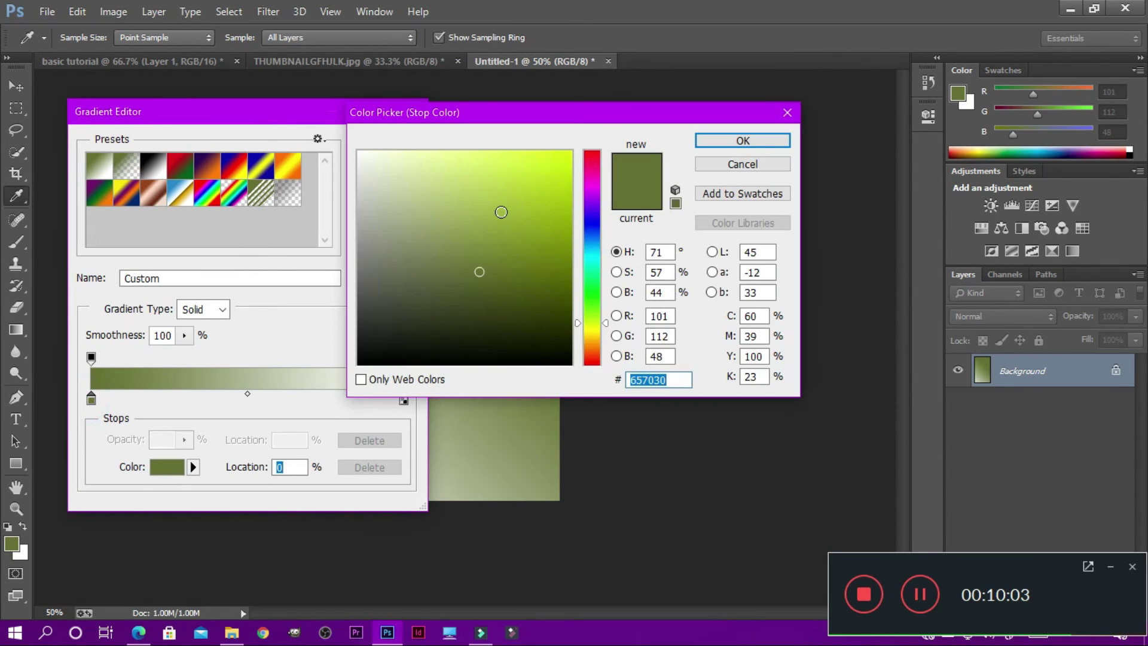
pyautogui.click(532, 192)
pyautogui.moveTo(651, 100); pyautogui.dragTo(717, 104)
pyautogui.click(743, 141)
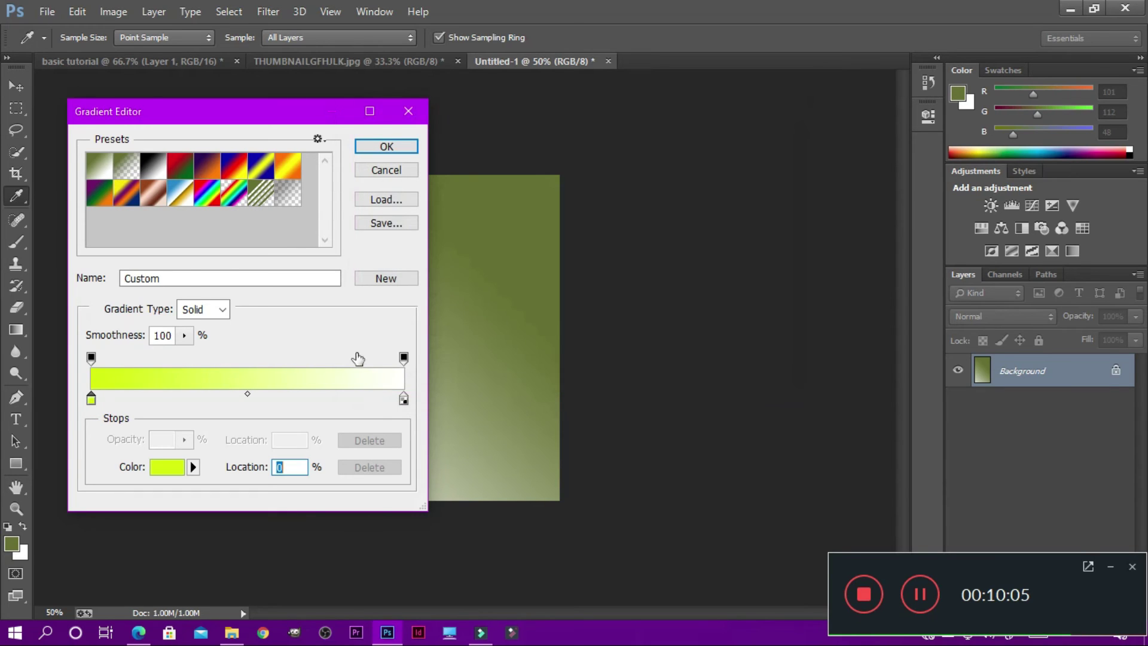
# Set the gradient's end colour stop to bright red and fill the canvas diagonally from lower left to upper right.
pyautogui.doubleClick(403, 400)
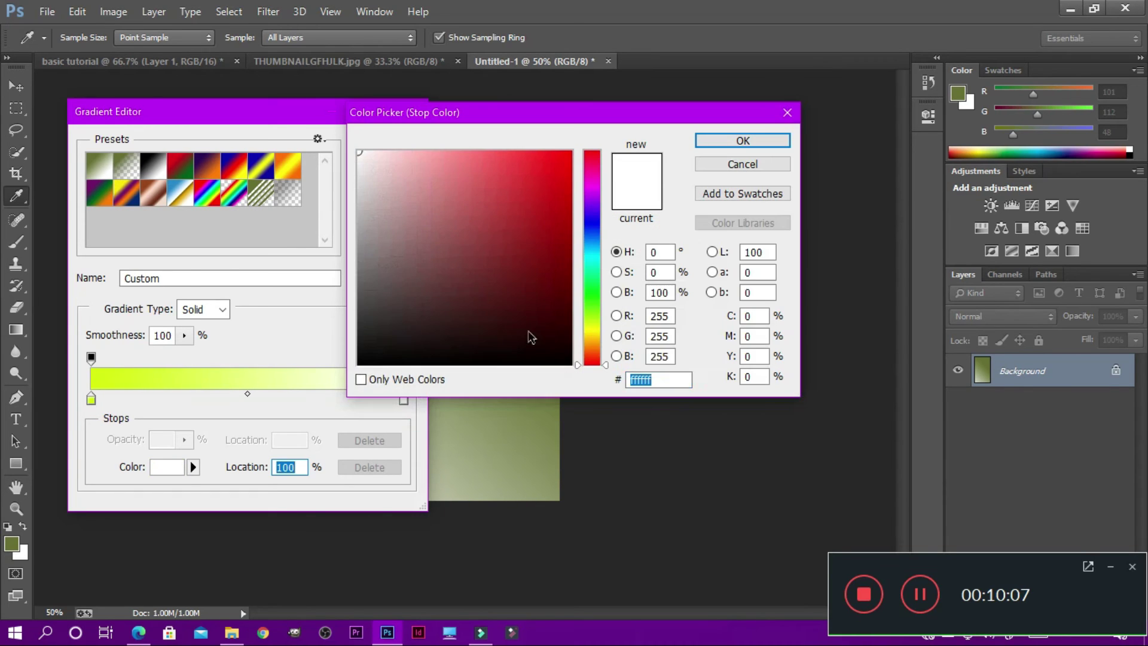
pyautogui.moveTo(543, 282); pyautogui.dragTo(762, 141)
pyautogui.click(763, 142)
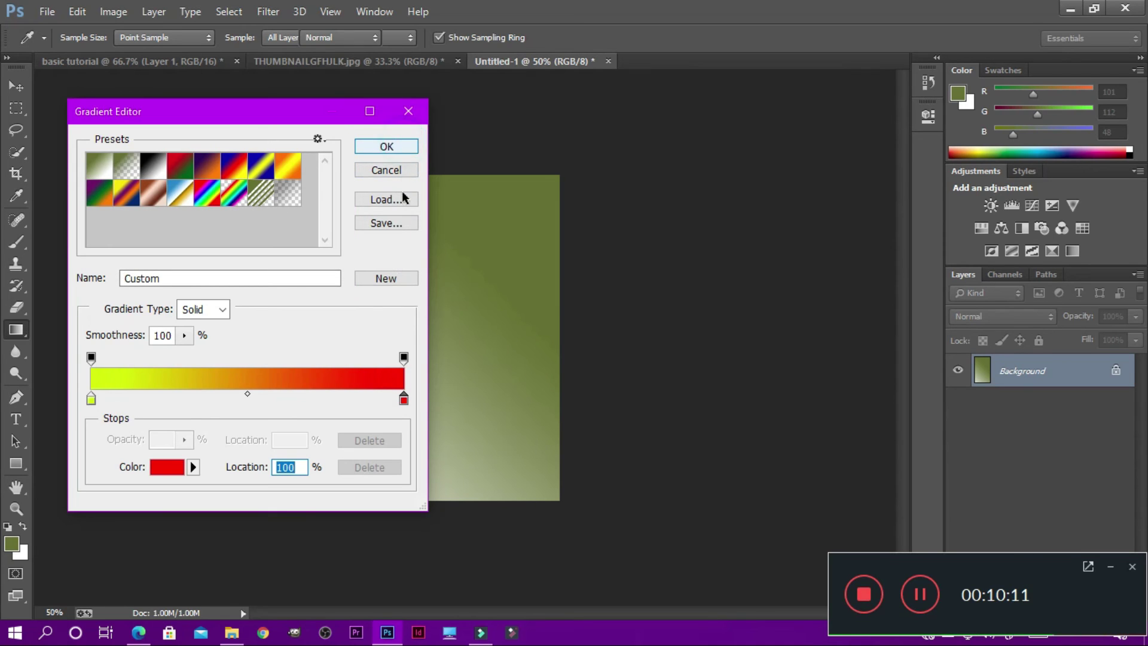
pyautogui.click(401, 147)
pyautogui.moveTo(400, 405); pyautogui.dragTo(660, 146)
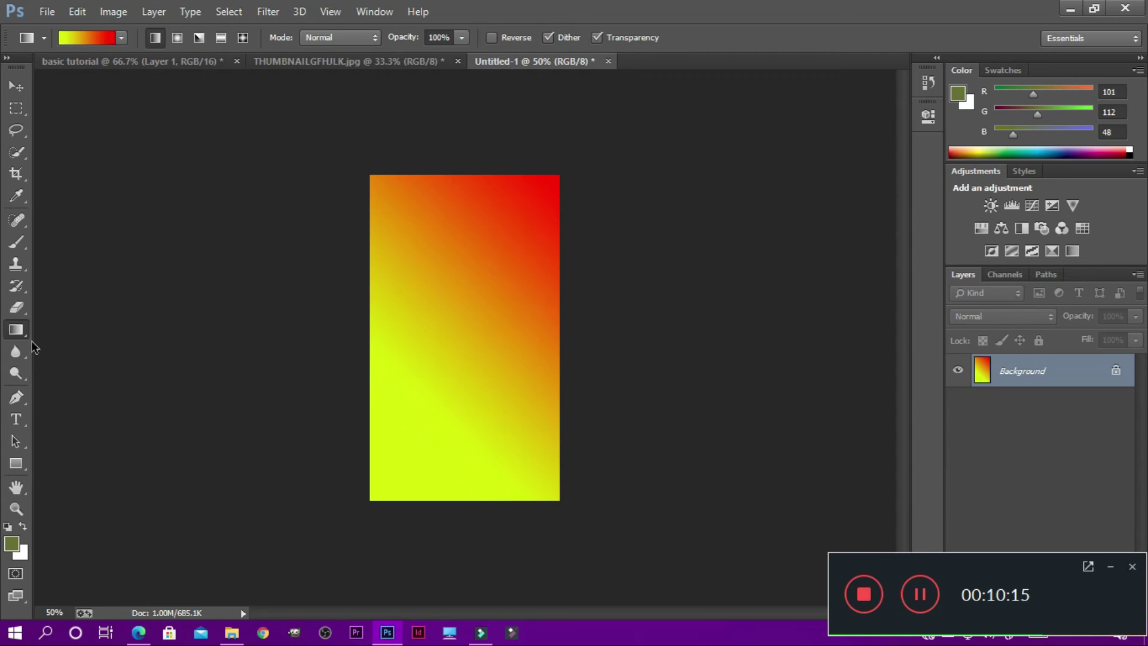
# Activate the Blur tool and then the Dodge tool with Midtones range and 50% exposure for the middle of the gradient.
pyautogui.click(15, 353)
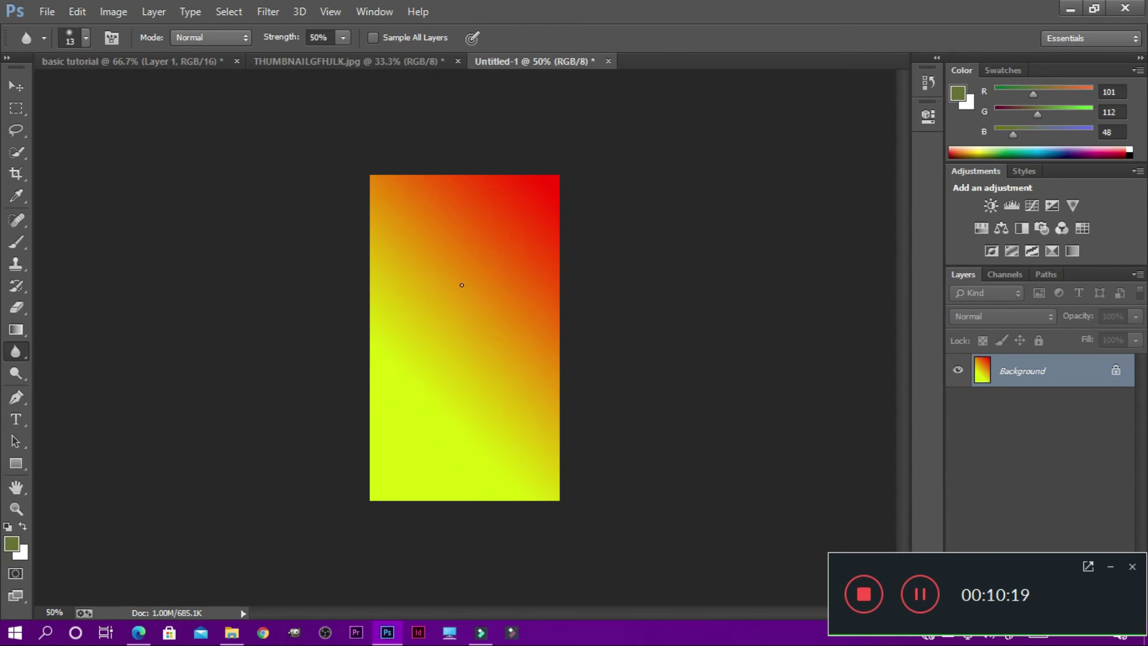
pyautogui.click(15, 374)
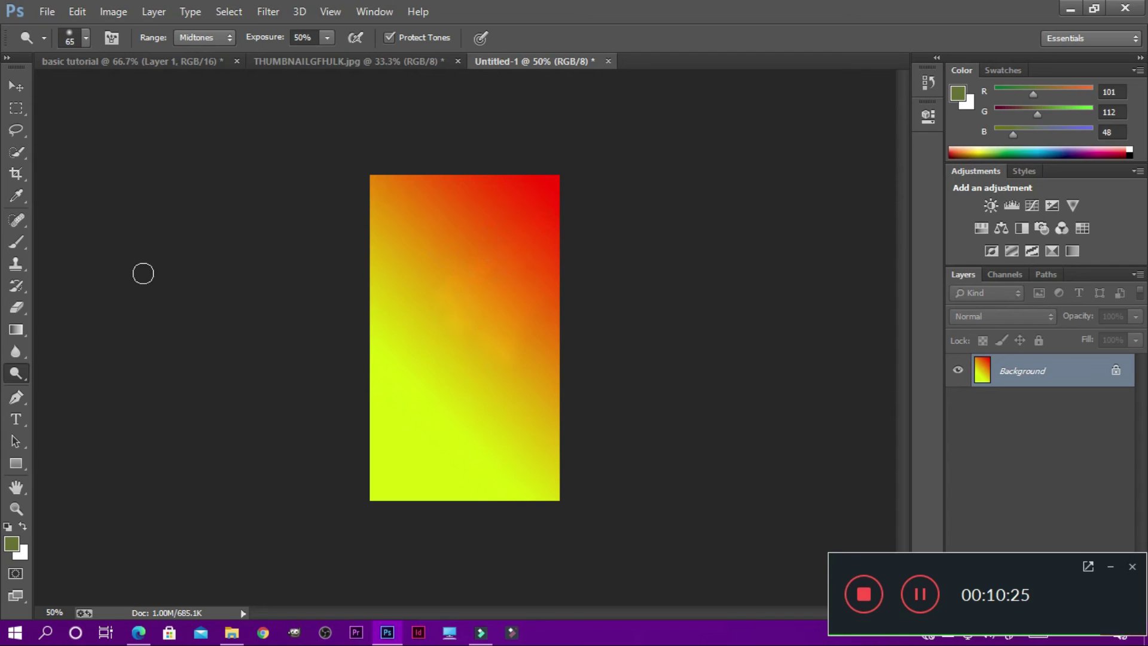
# Draw a curved olive green shape about 265 × 175 px across the middle of the canvas with the Pen tool.
pyautogui.click(16, 397)
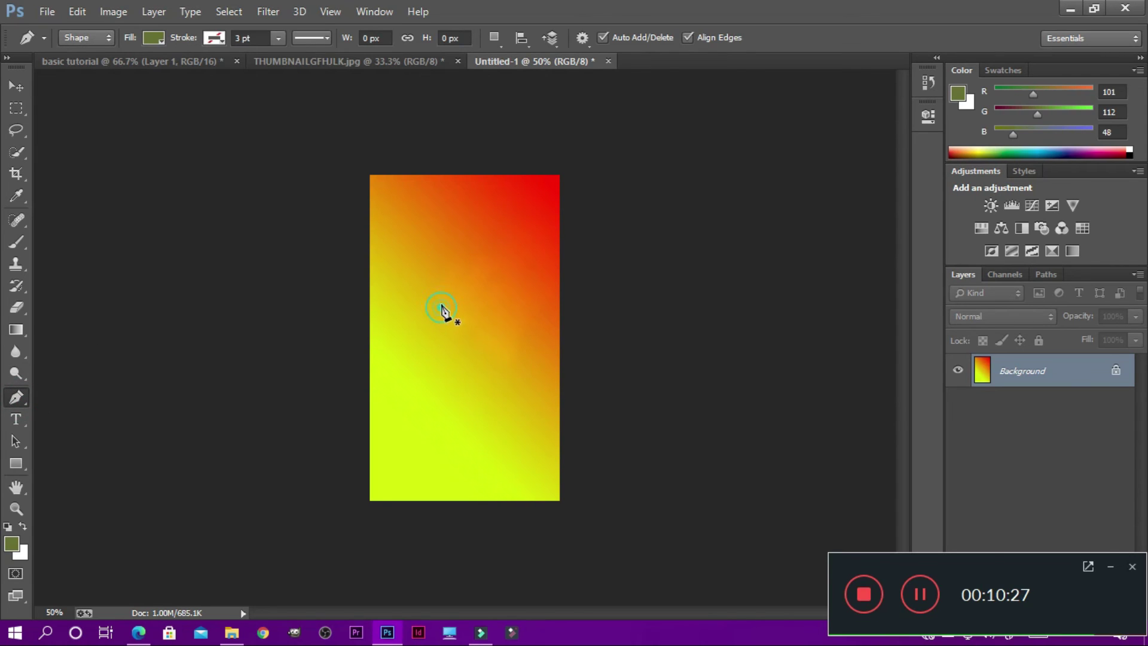
pyautogui.moveTo(425, 364); pyautogui.dragTo(425, 365)
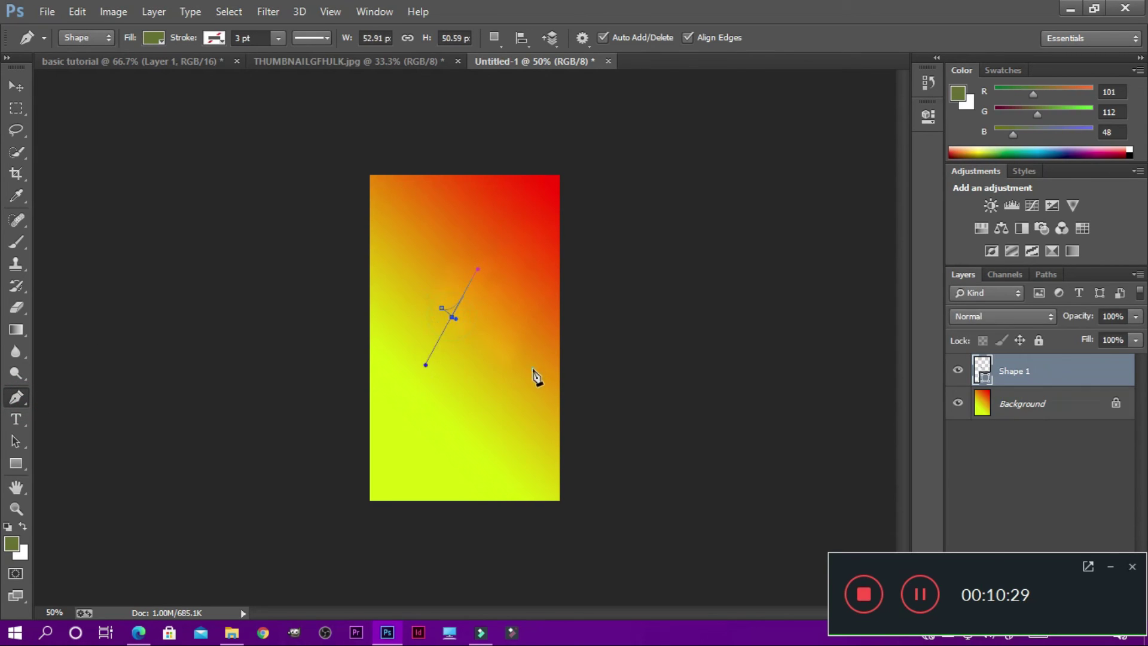
pyautogui.moveTo(533, 369); pyautogui.dragTo(453, 370)
pyautogui.click(16, 396)
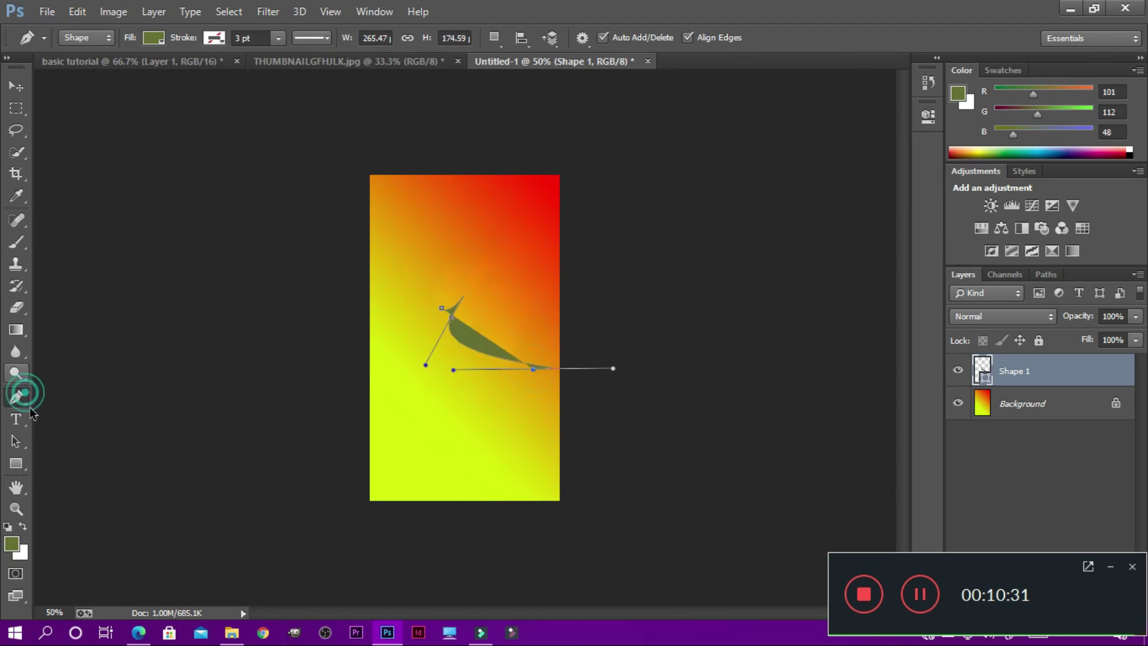
# Move the pen-drawn shape up and towards the canvas's left edge with the Path Selection tool.
pyautogui.click(16, 419)
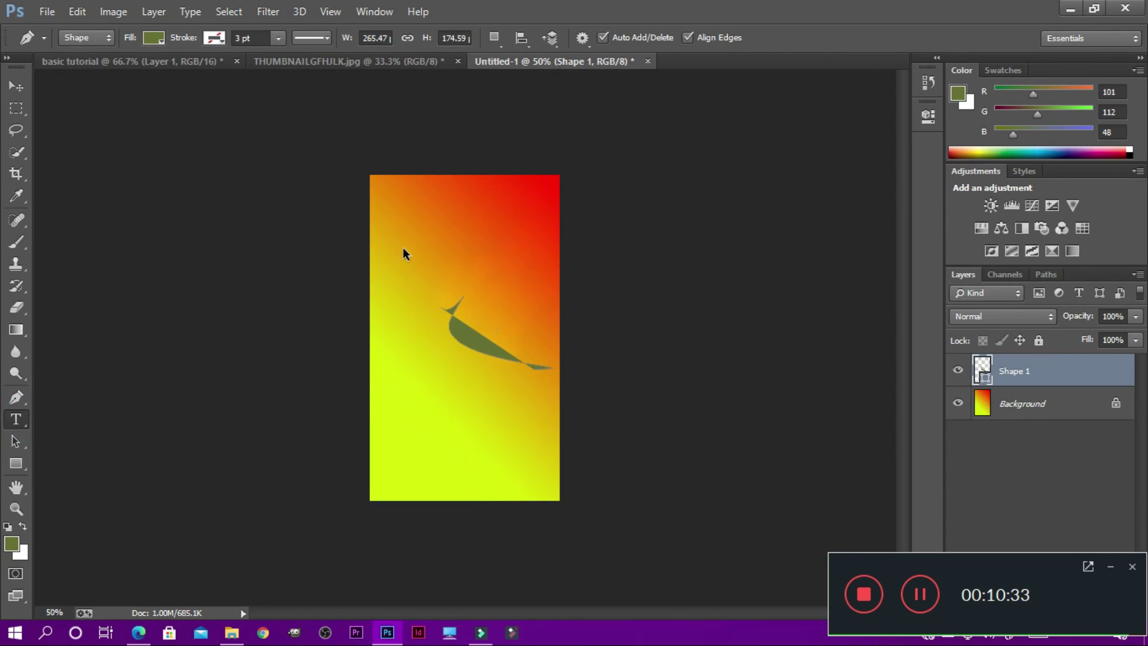
pyautogui.click(16, 441)
pyautogui.moveTo(458, 308); pyautogui.dragTo(407, 275)
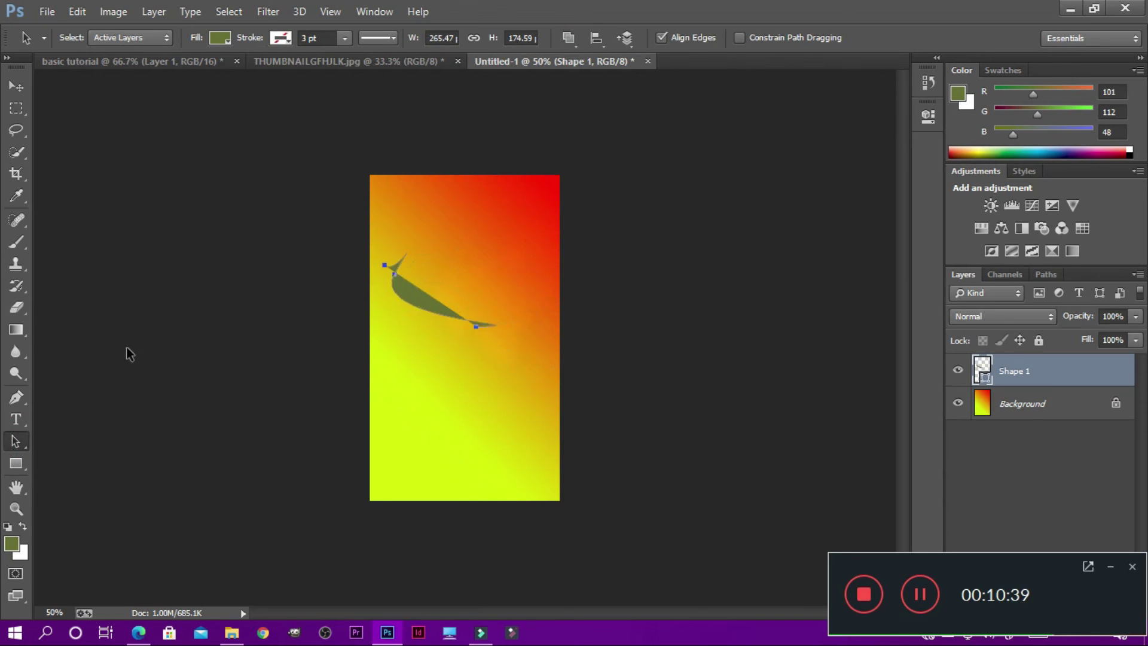
# Draw an olive green rectangle about 162 × 54 px below the pen-drawn shape with the Rectangle tool.
pyautogui.click(16, 464)
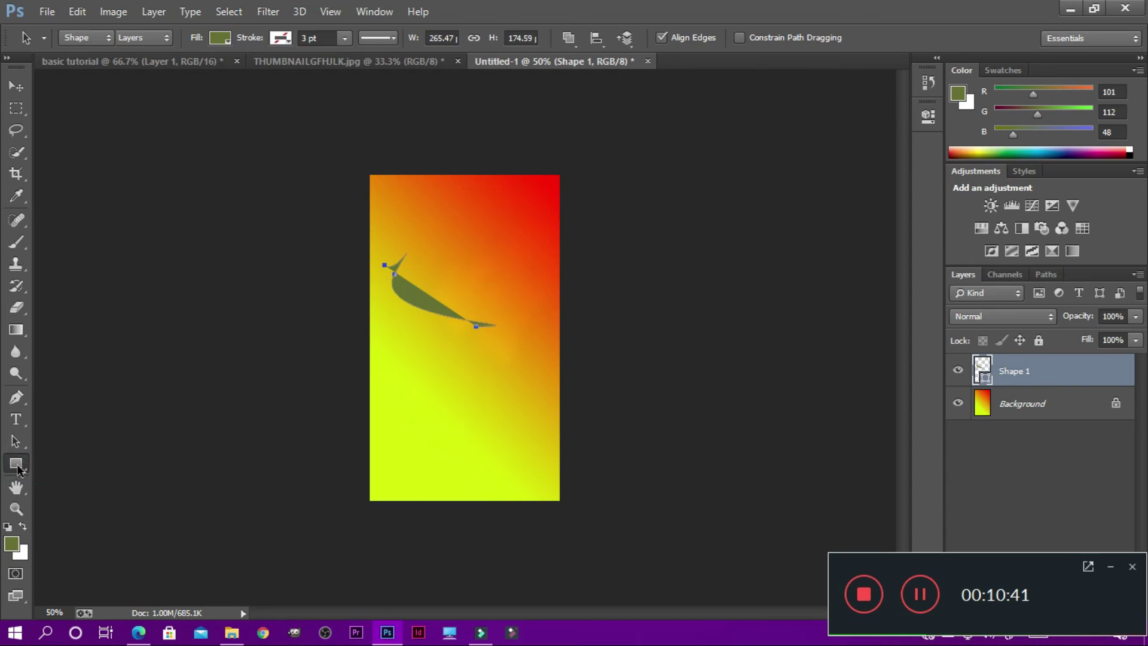
pyautogui.rightClick(18, 468)
pyautogui.click(94, 460)
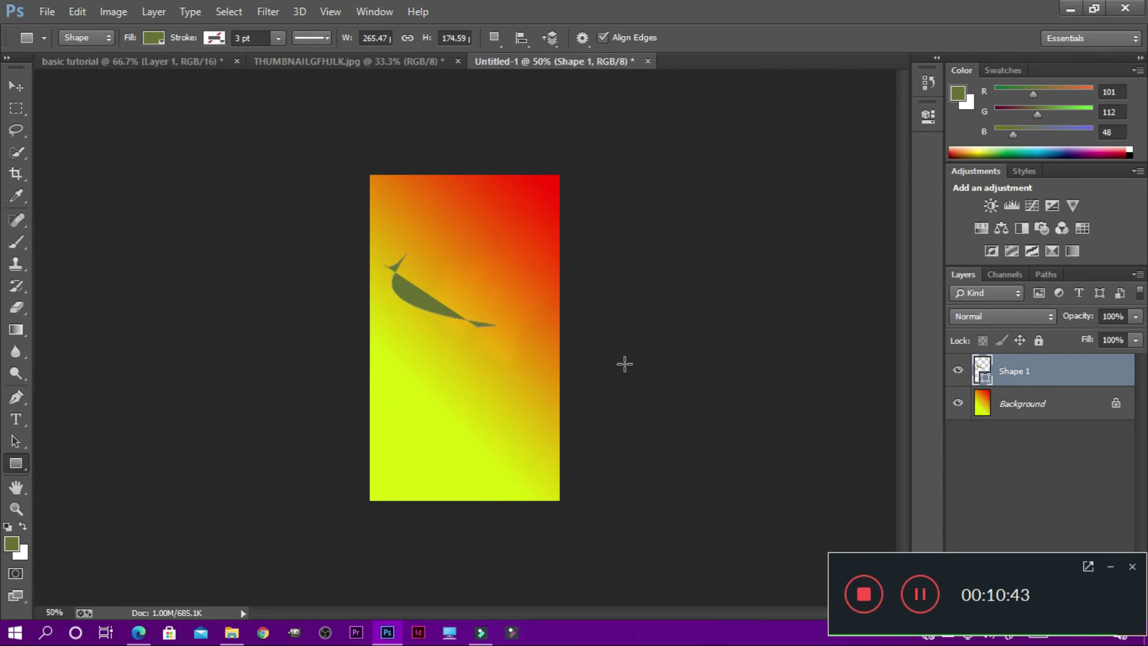
pyautogui.moveTo(447, 350); pyautogui.dragTo(520, 384)
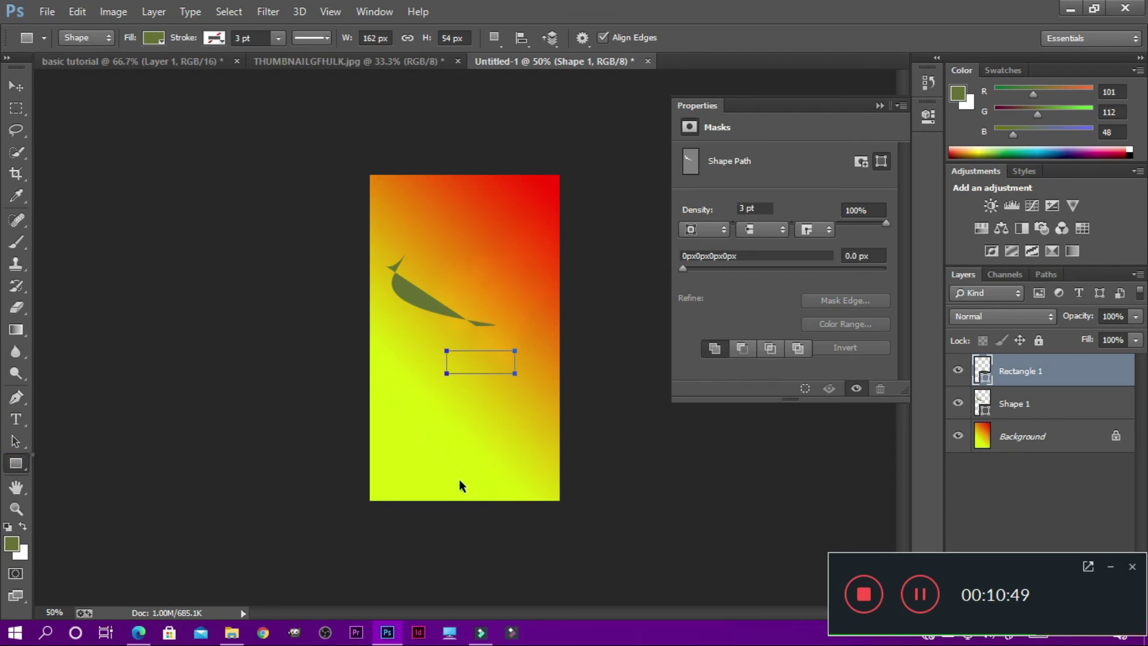
pyautogui.rightClick(15, 463)
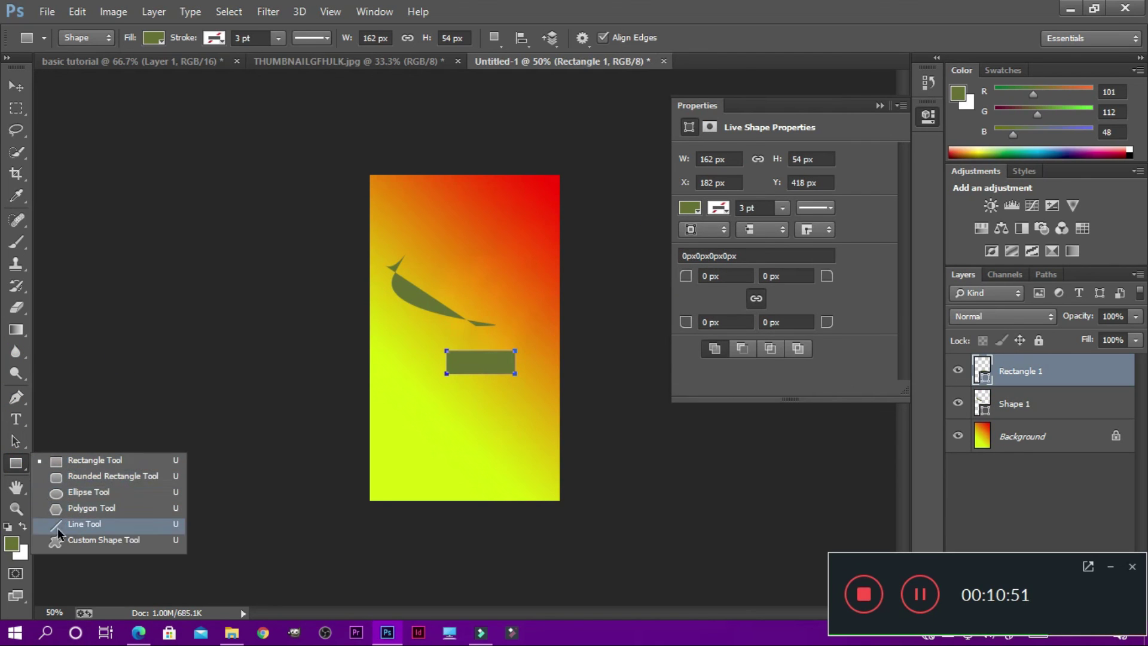
pyautogui.click(37, 482)
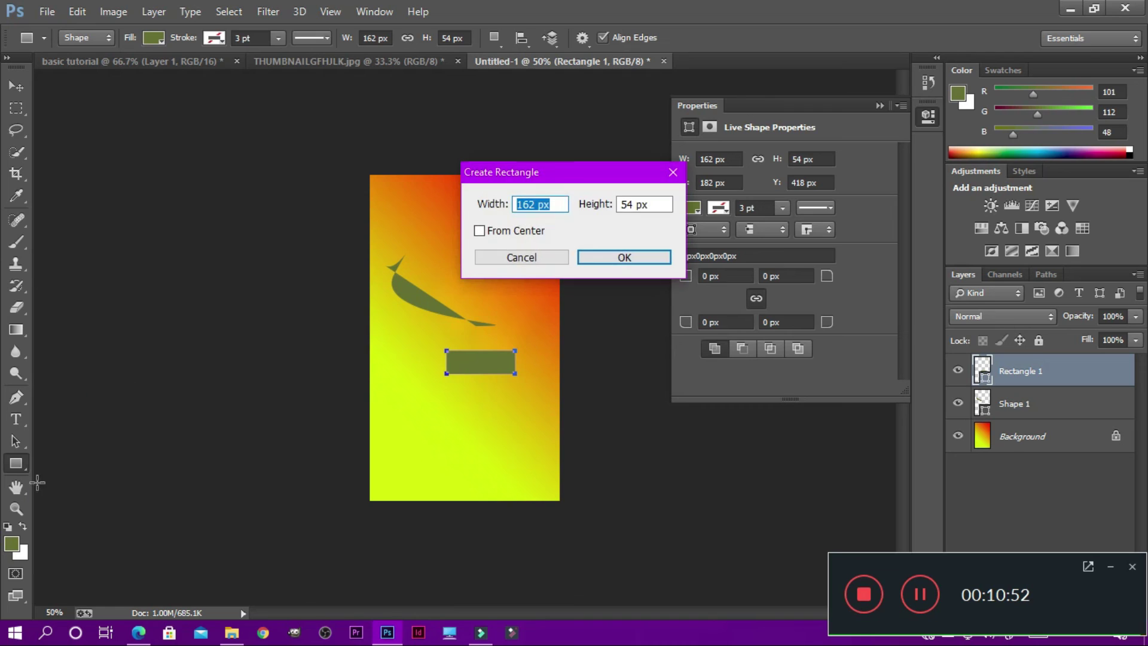
pyautogui.click(513, 263)
# Activate the Hand tool, and unlock the Background layer to turn it into a regular layer.
pyautogui.click(16, 488)
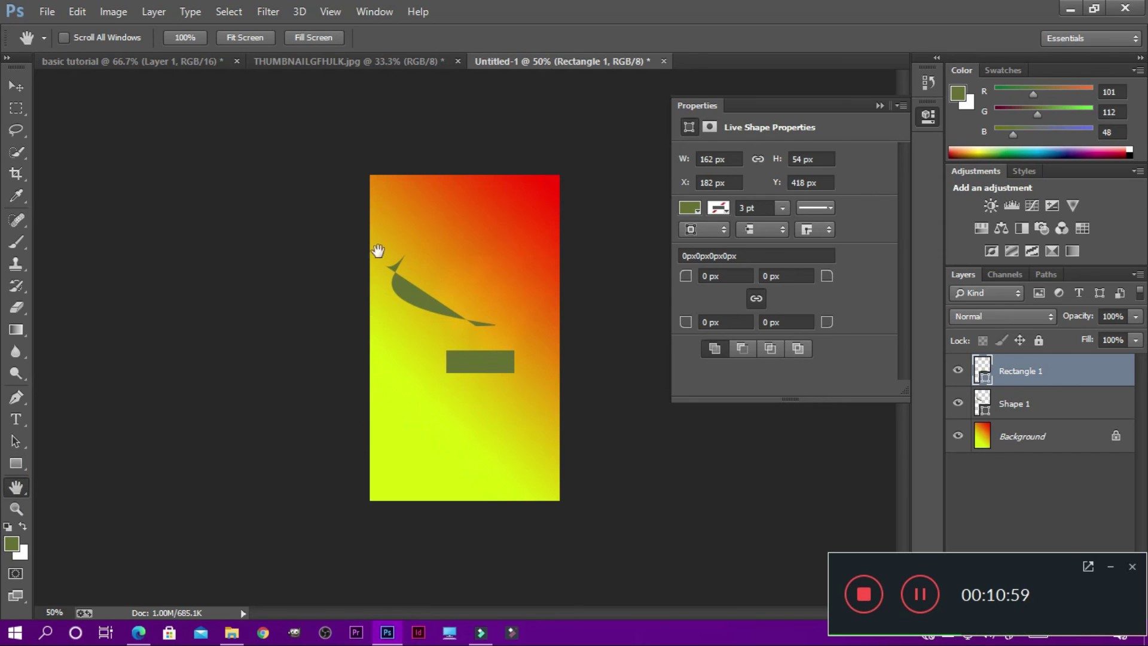
pyautogui.click(879, 106)
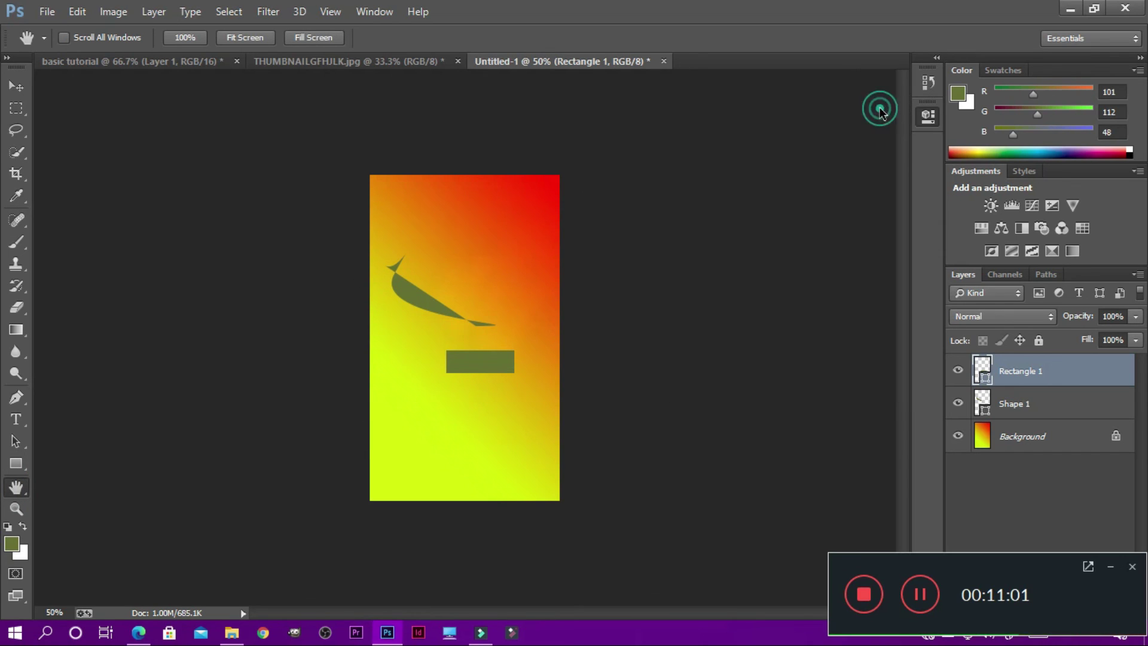
pyautogui.click(610, 212)
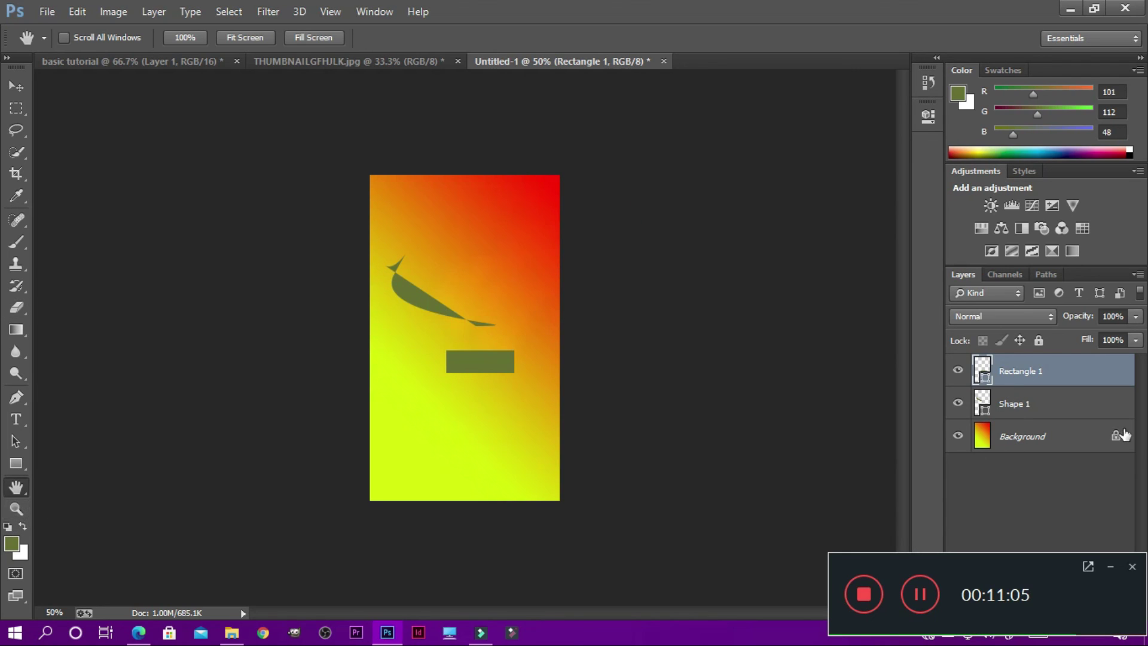
pyautogui.click(1115, 443)
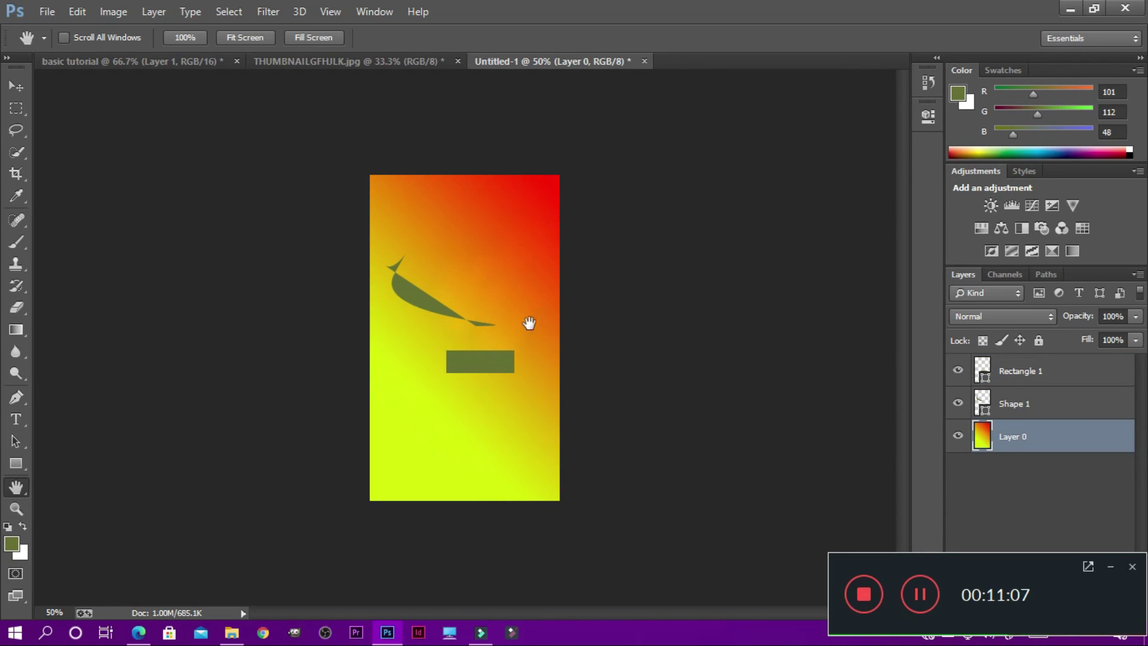
# Magnify the orange-red upper part of the gradient to 3200% with the Zoom tool.
pyautogui.click(19, 510)
pyautogui.click(502, 216)
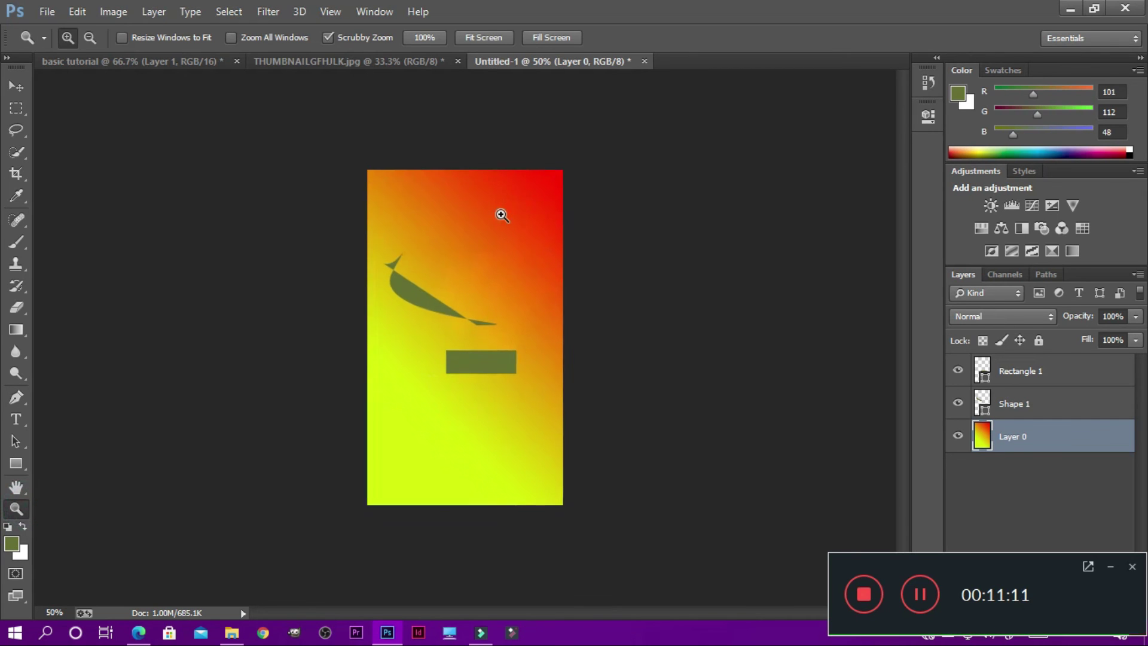
pyautogui.click(508, 224)
pyautogui.click(508, 223)
pyautogui.click(507, 223)
pyautogui.click(507, 223)
pyautogui.click(508, 223)
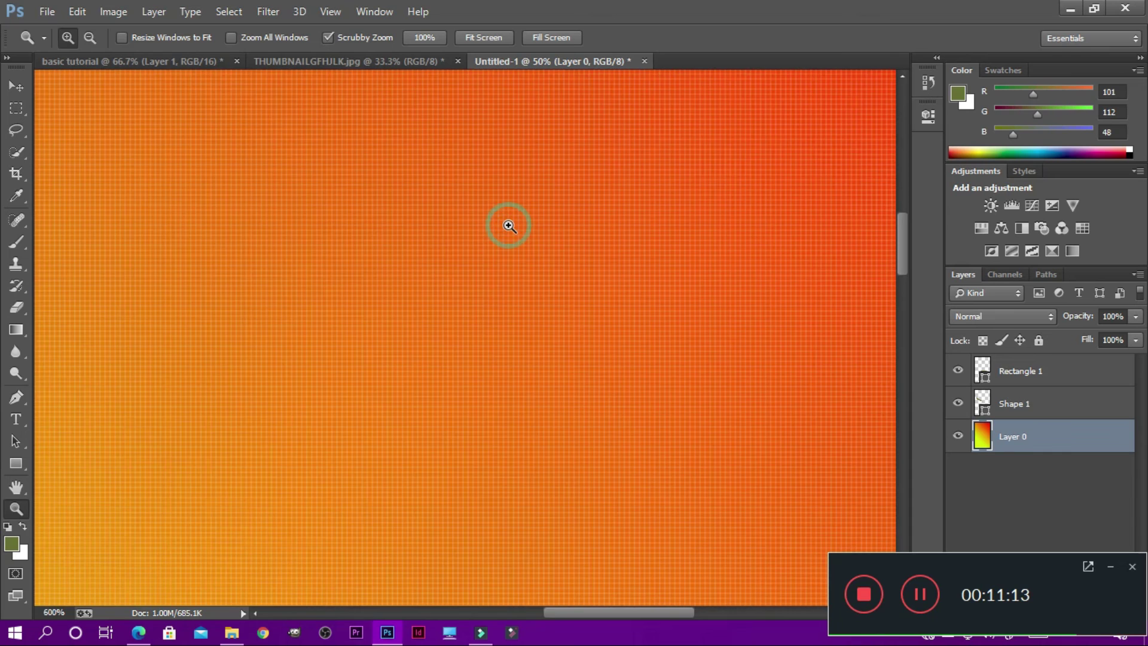
pyautogui.click(512, 222)
pyautogui.click(513, 222)
pyautogui.click(512, 221)
pyautogui.click(513, 221)
pyautogui.click(513, 222)
pyautogui.click(513, 221)
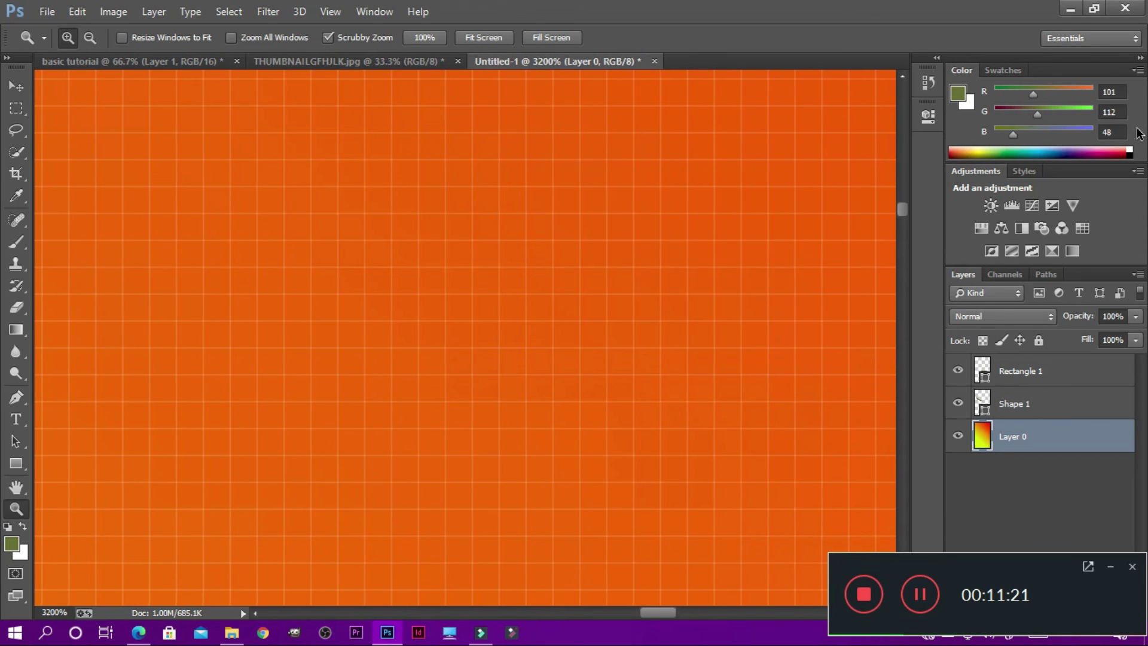
# Zoom out from the magnified gradient to bring the canvas and its shapes back into view.
pyautogui.hotkey('ctrl', '-')
pyautogui.hotkey('ctrl', '-')
pyautogui.hotkey('ctrl', '-')
pyautogui.hotkey('ctrl', '-')
pyautogui.hotkey('ctrl', '-')
pyautogui.hotkey('ctrl', '-')
pyautogui.hotkey('ctrl', '-')
pyautogui.hotkey('ctrl', '-')
pyautogui.hotkey('ctrl', '-')
pyautogui.hotkey('ctrl', '-')
pyautogui.hotkey('ctrl', '-')
pyautogui.hotkey('ctrl', '-')
pyautogui.hotkey('ctrl', '-')
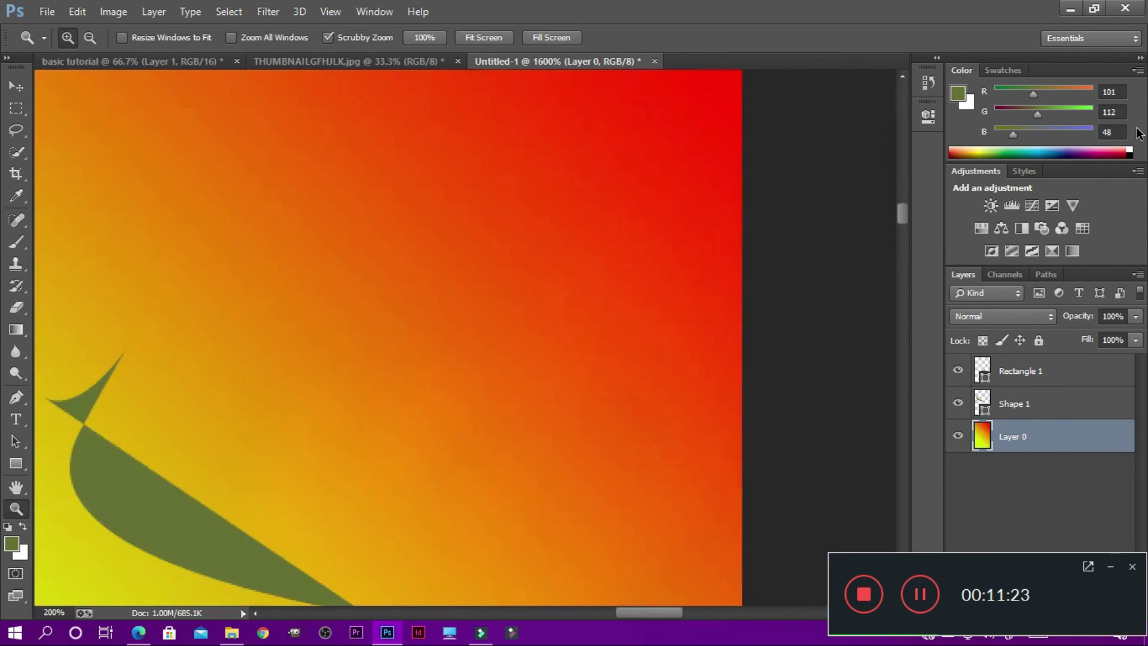